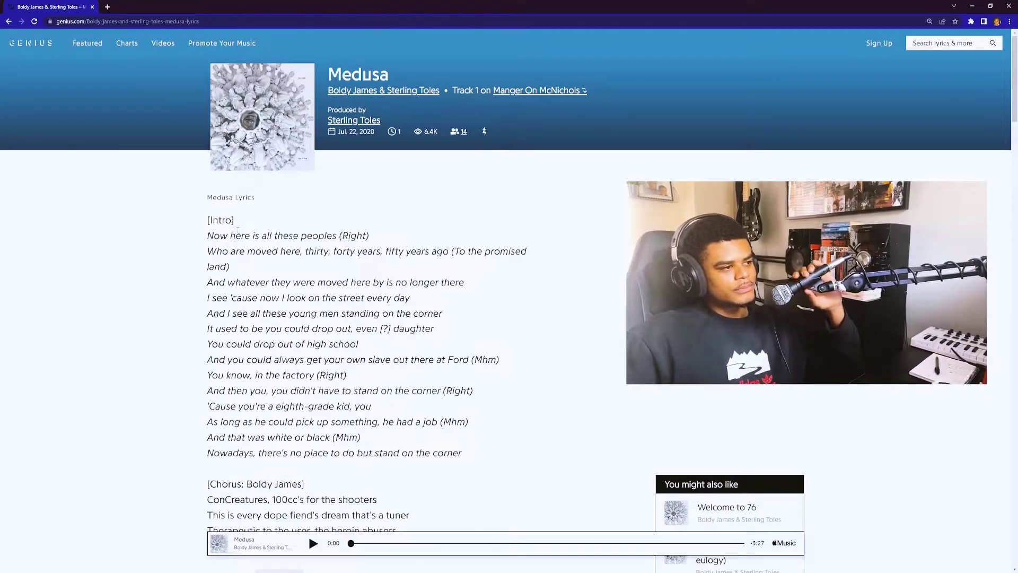
scroll(313, 288, "down", 2)
scroll(389, 308, "down", 1)
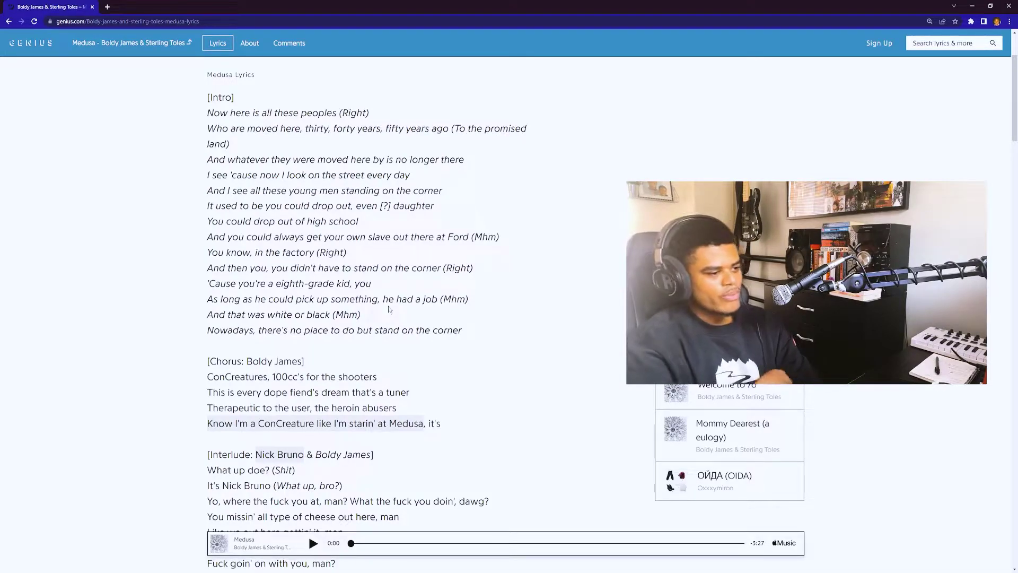
scroll(382, 334, "down", 1)
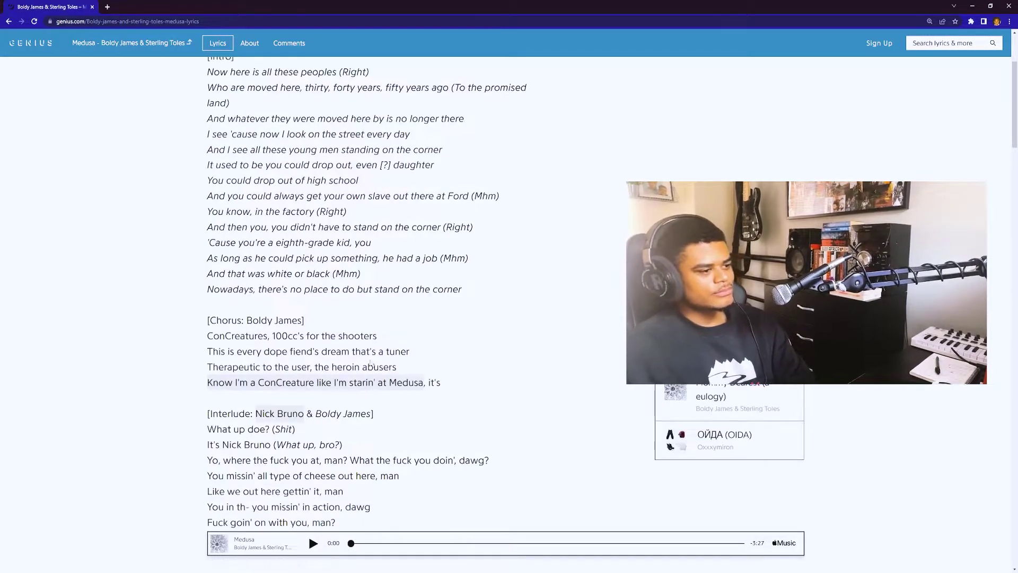
Open the 'Know I'm a ConCreature' Medusa annotation, then select the varicose veins lines.
left_click(368, 389)
scroll(369, 389, "down", 1)
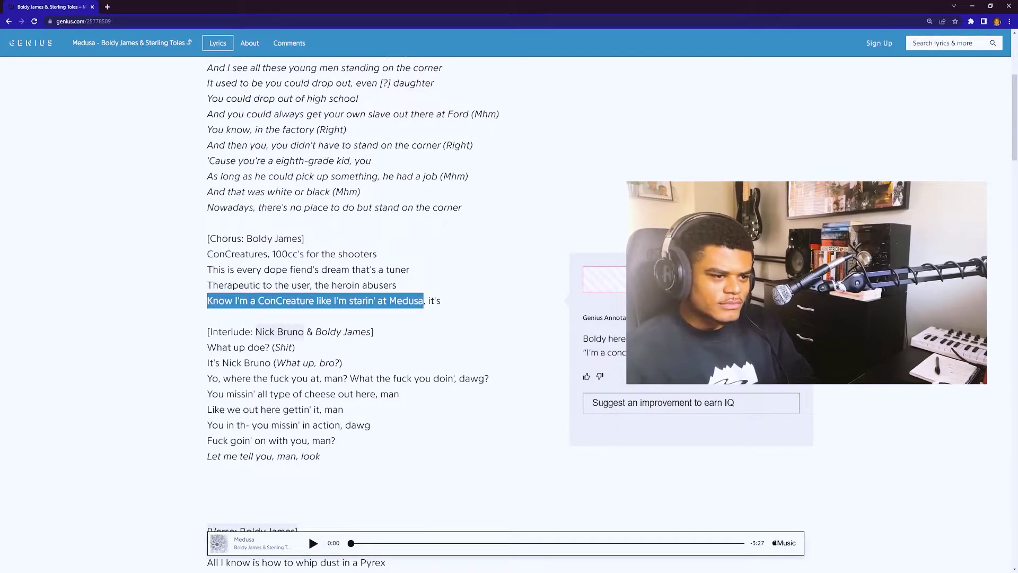
scroll(543, 402, "down", 2)
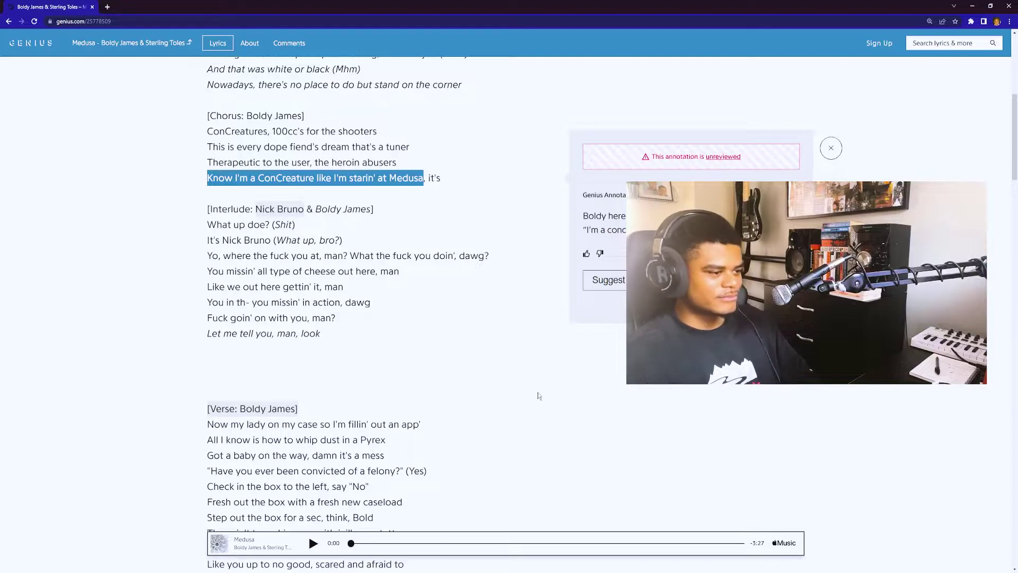
scroll(526, 386, "down", 2)
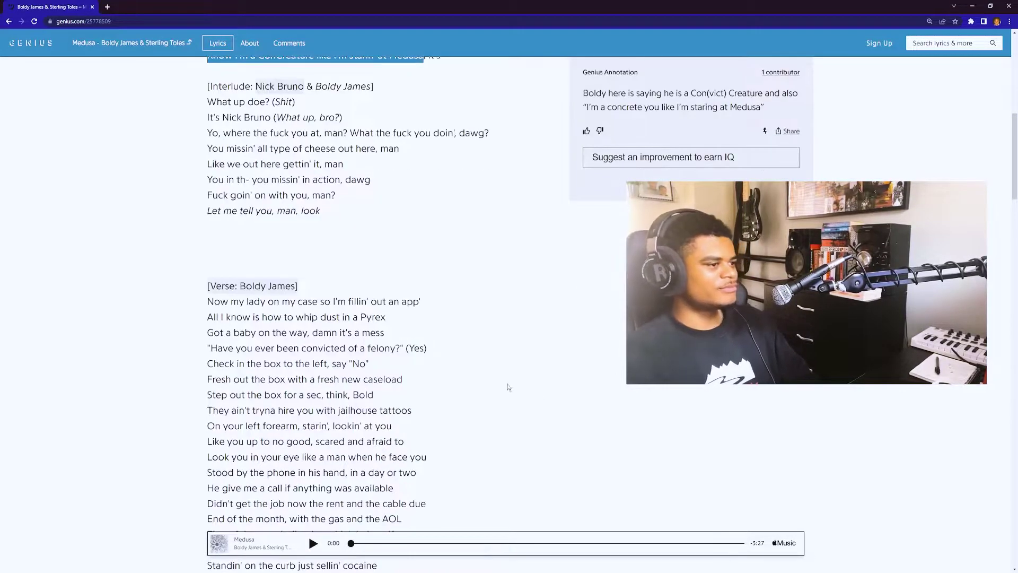
scroll(506, 386, "down", 1)
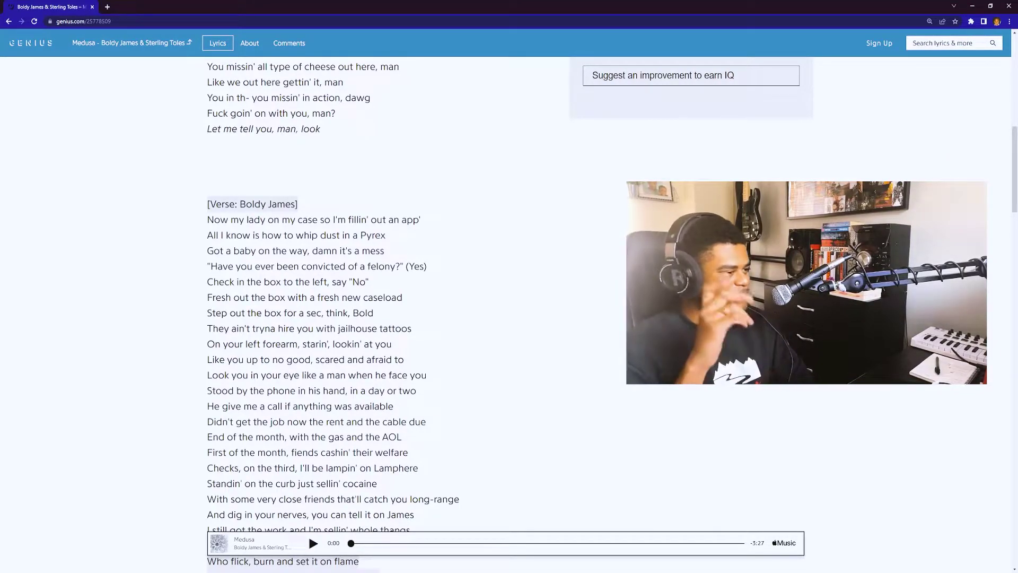
scroll(509, 318, "down", 2)
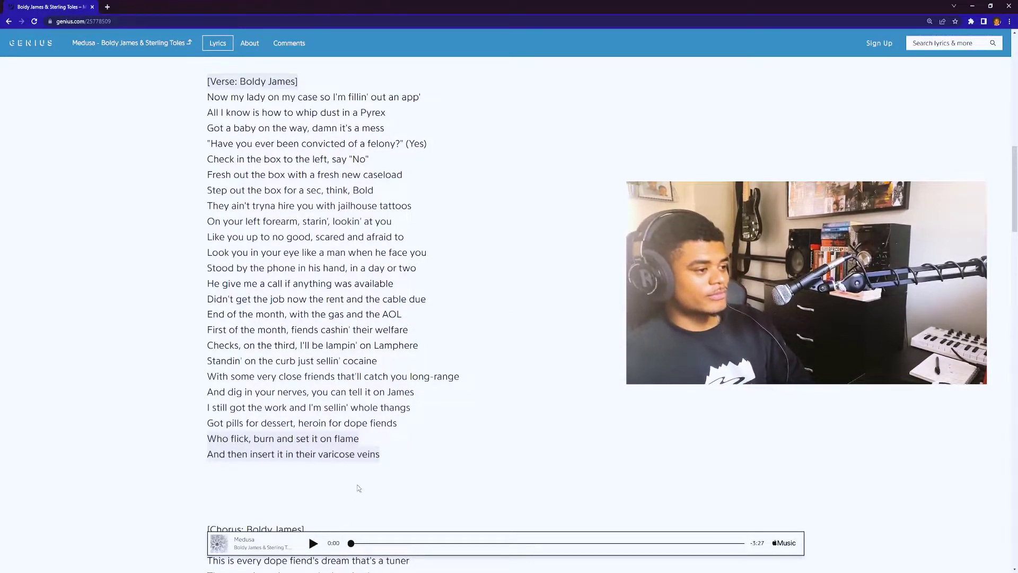
left_click(356, 458)
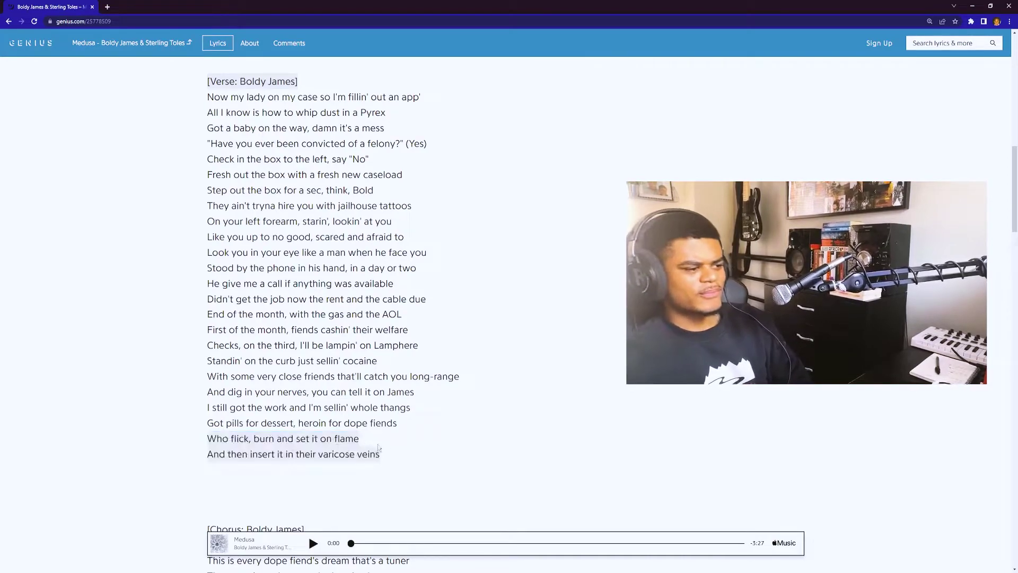
scroll(447, 434, "down", 1)
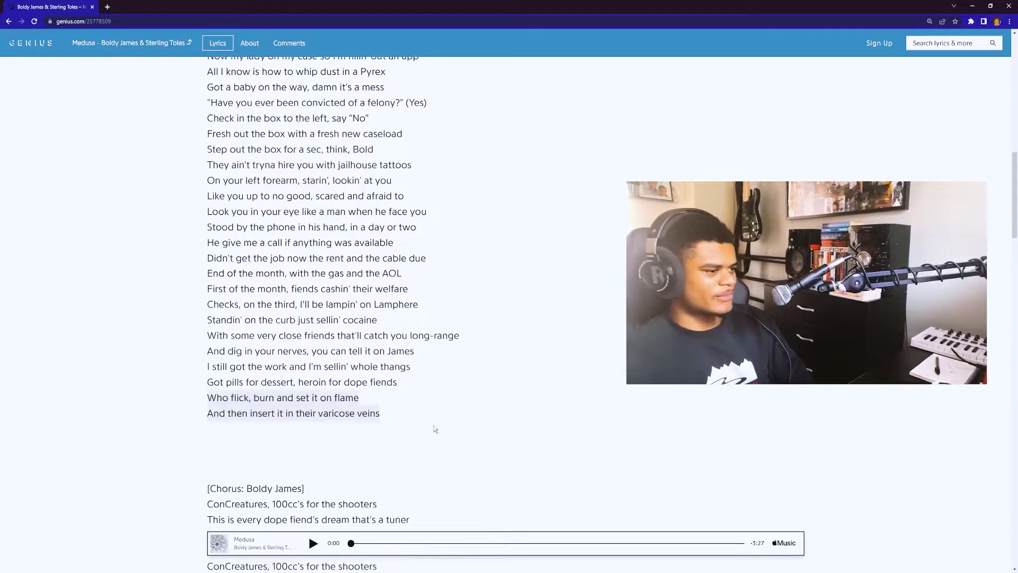
Read the 'Who flick, burn' varicose veins annotation, then scroll past About back to Medusa's top.
left_click(366, 415)
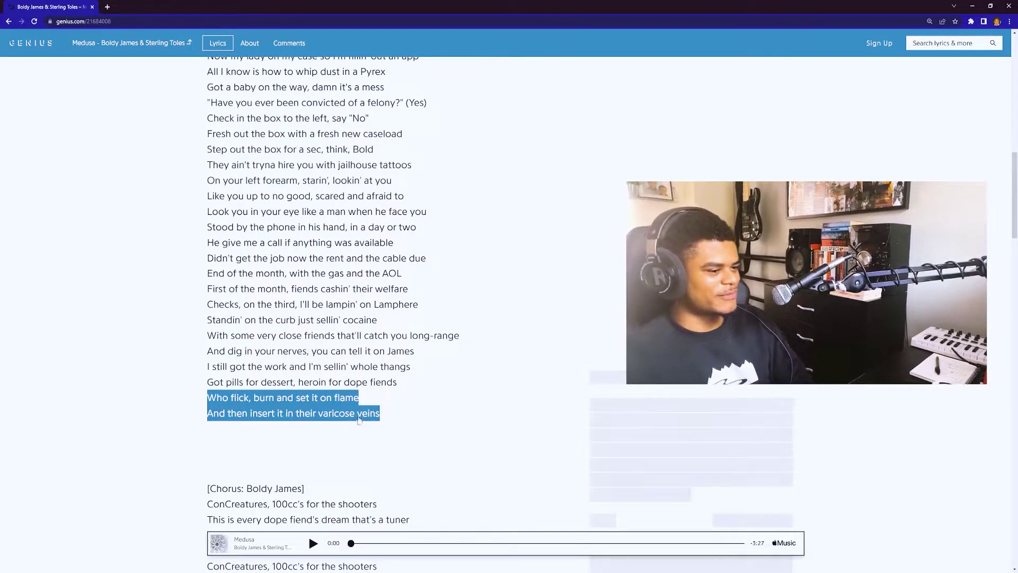
scroll(337, 361, "down", 2)
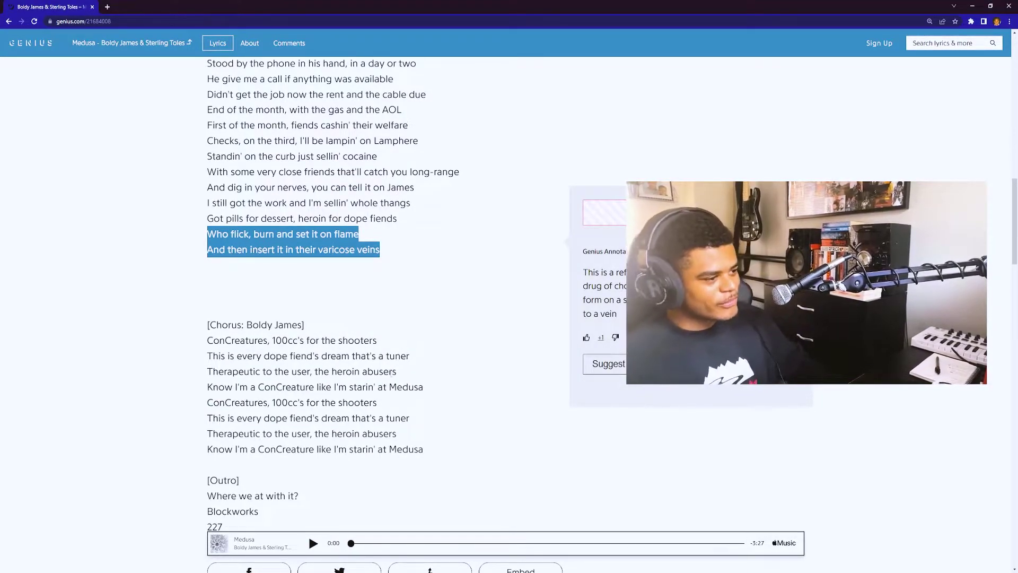
scroll(405, 399, "down", 1)
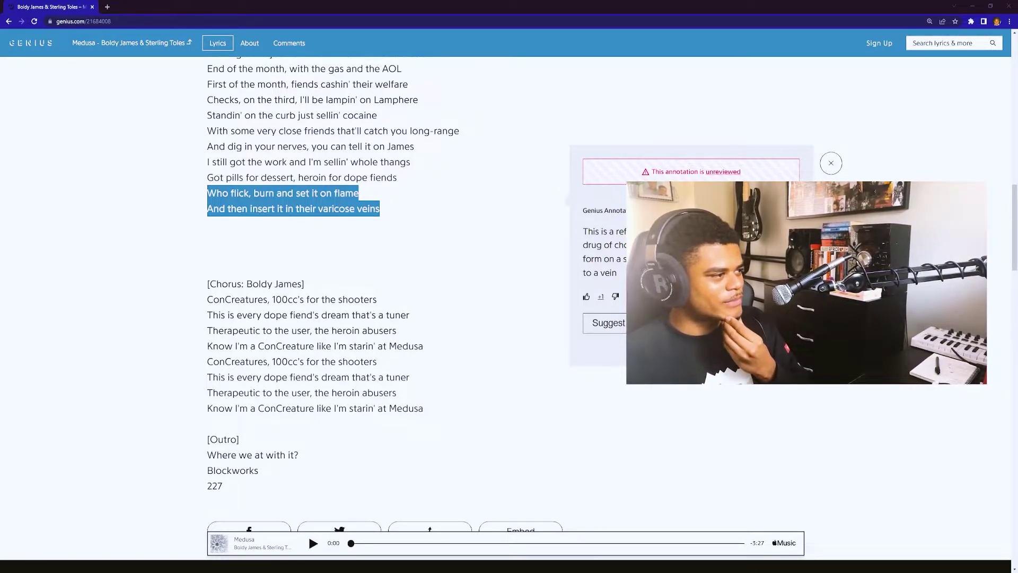
scroll(319, 497, "down", 4)
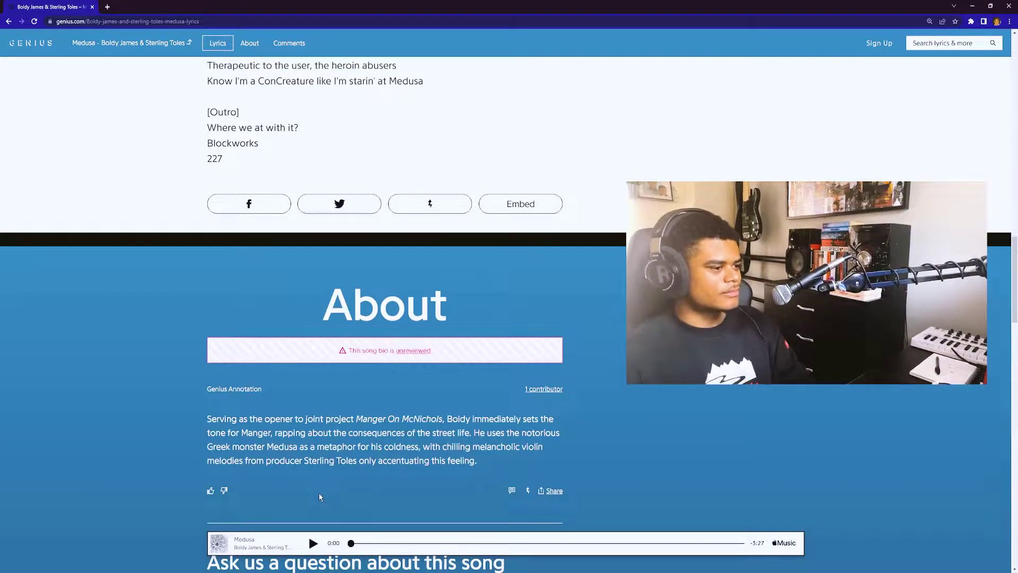
scroll(318, 496, "up", 10)
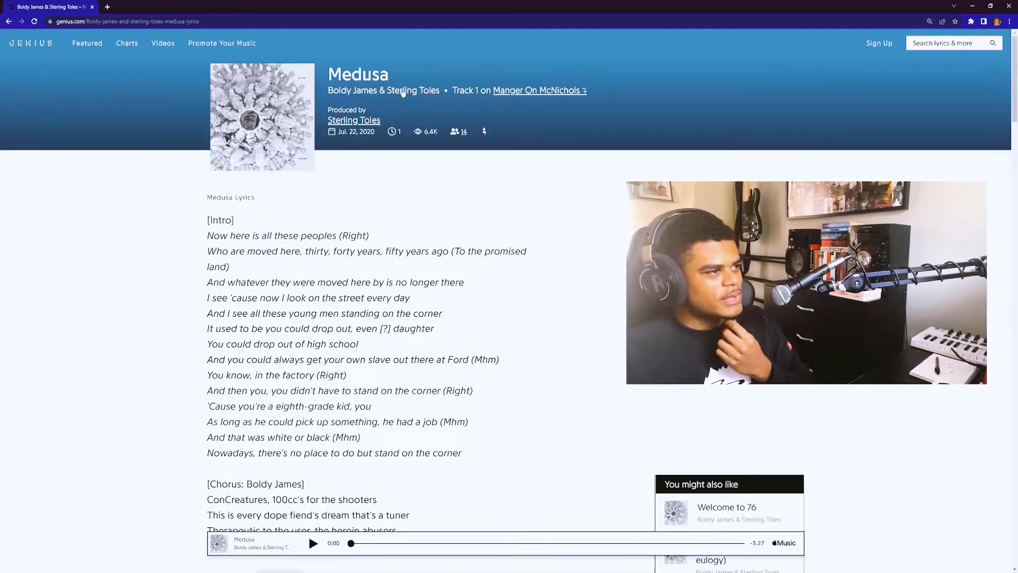
left_click(429, 90)
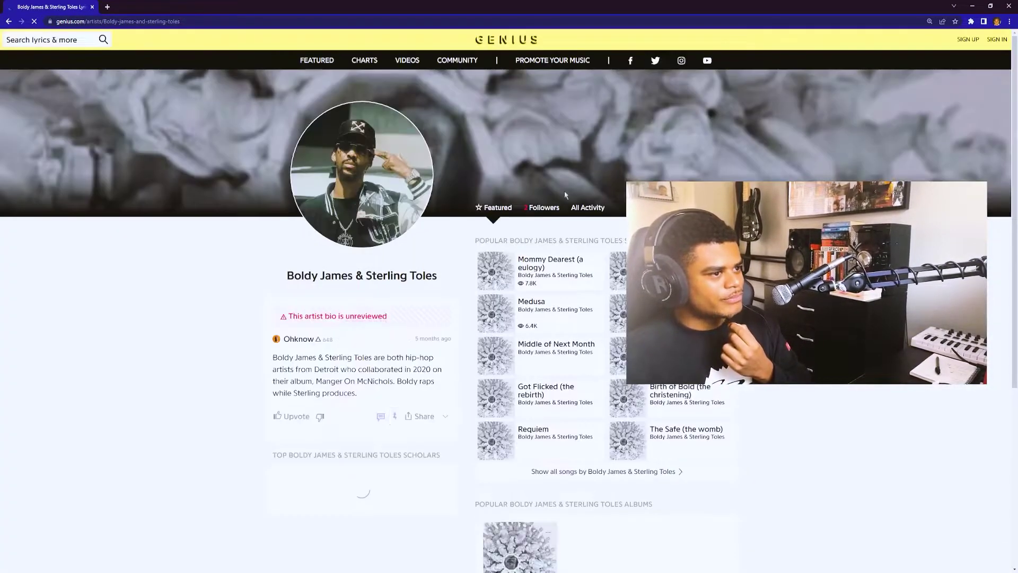
left_click(602, 472)
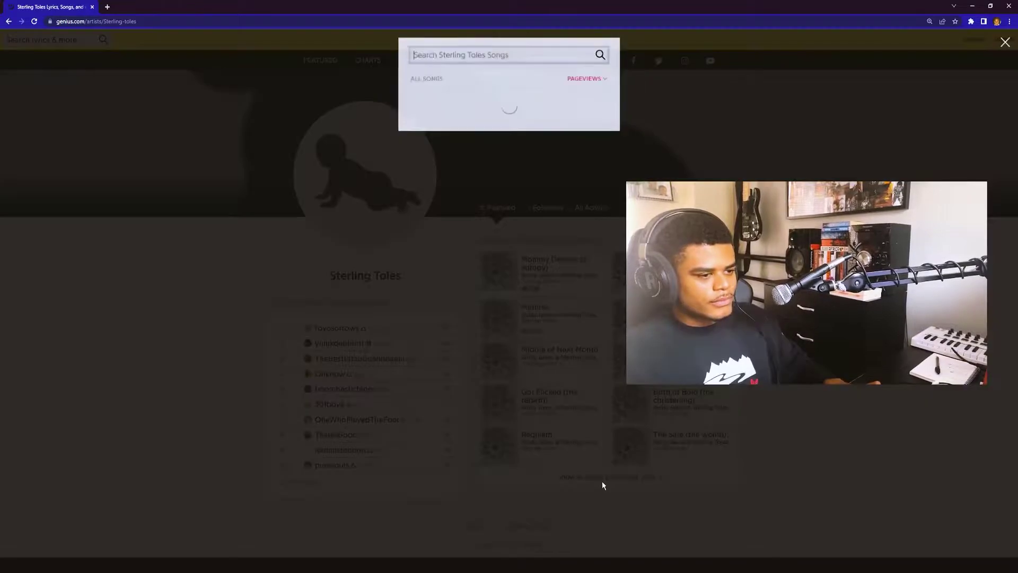
left_click(396, 430)
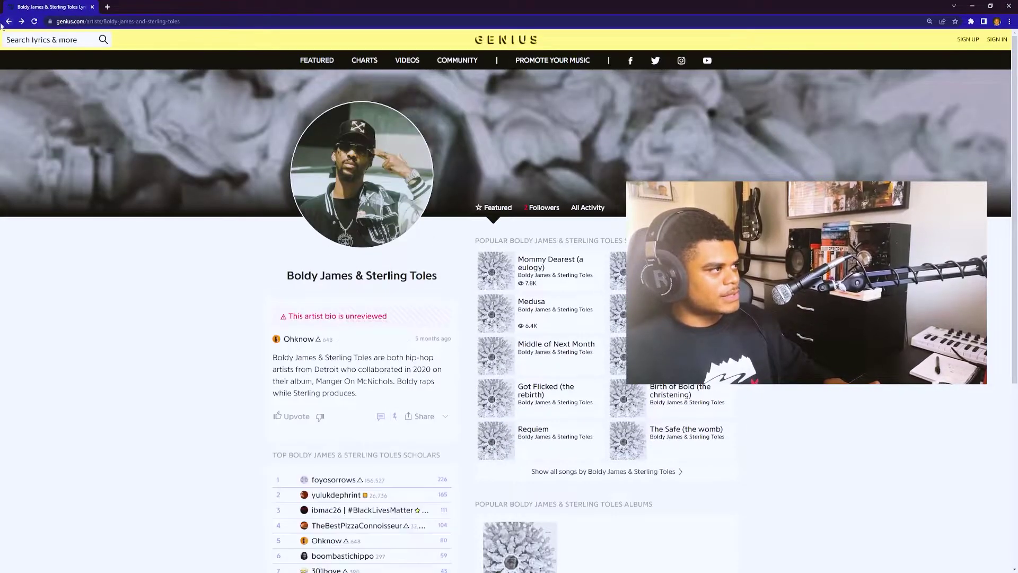
left_click(532, 300)
scroll(343, 348, "down", 1)
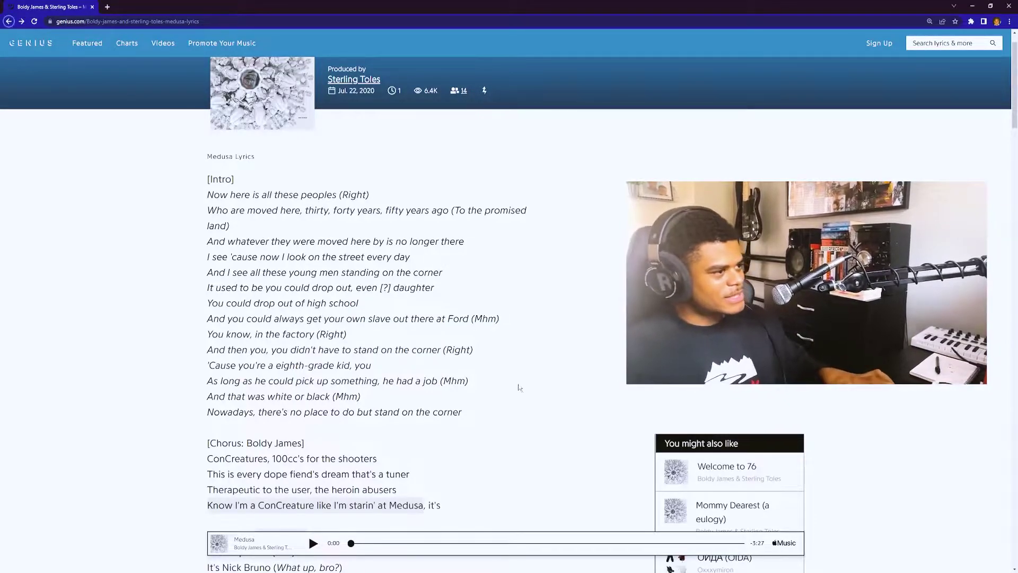
scroll(520, 372, "down", 5)
scroll(382, 389, "down", 5)
scroll(243, 404, "down", 5)
scroll(243, 404, "down", 4)
scroll(259, 398, "down", 3)
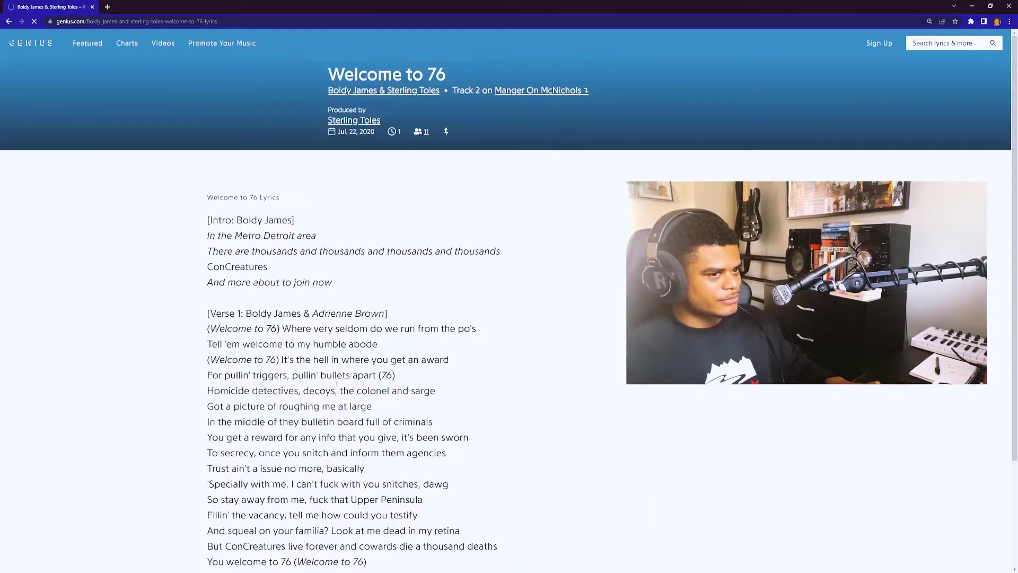
scroll(377, 302, "down", 2)
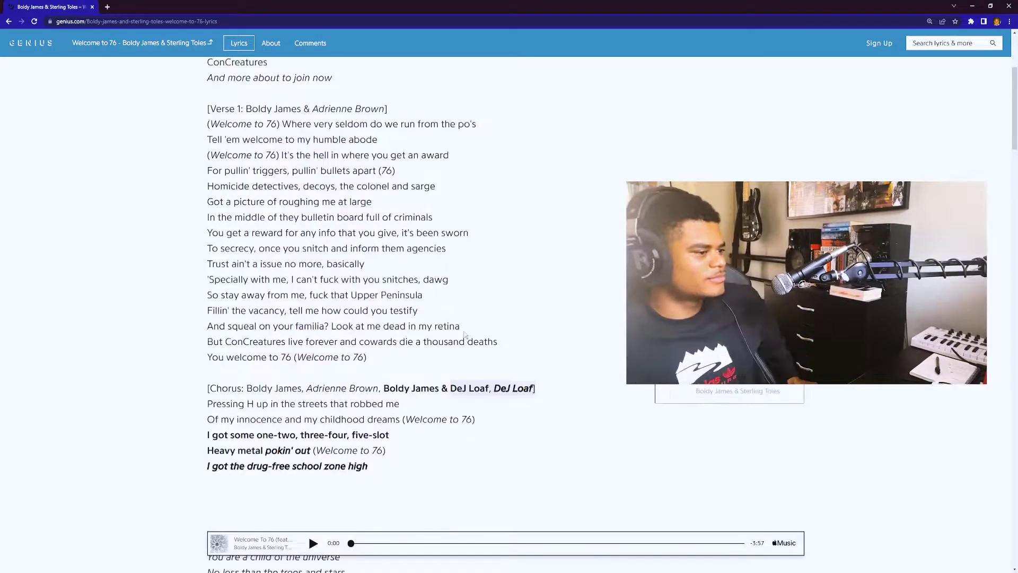
scroll(561, 369, "down", 2)
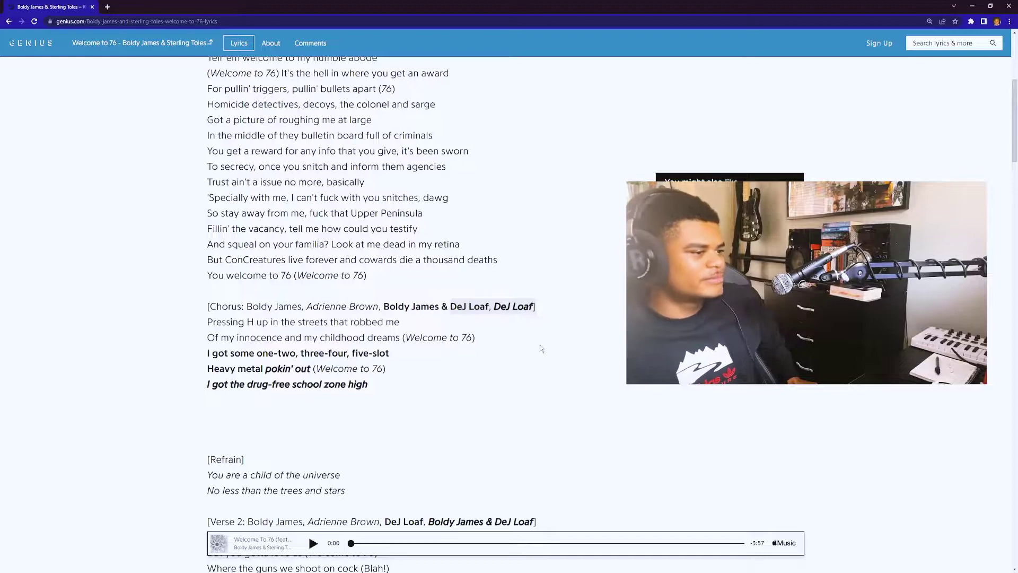
scroll(466, 354, "down", 1)
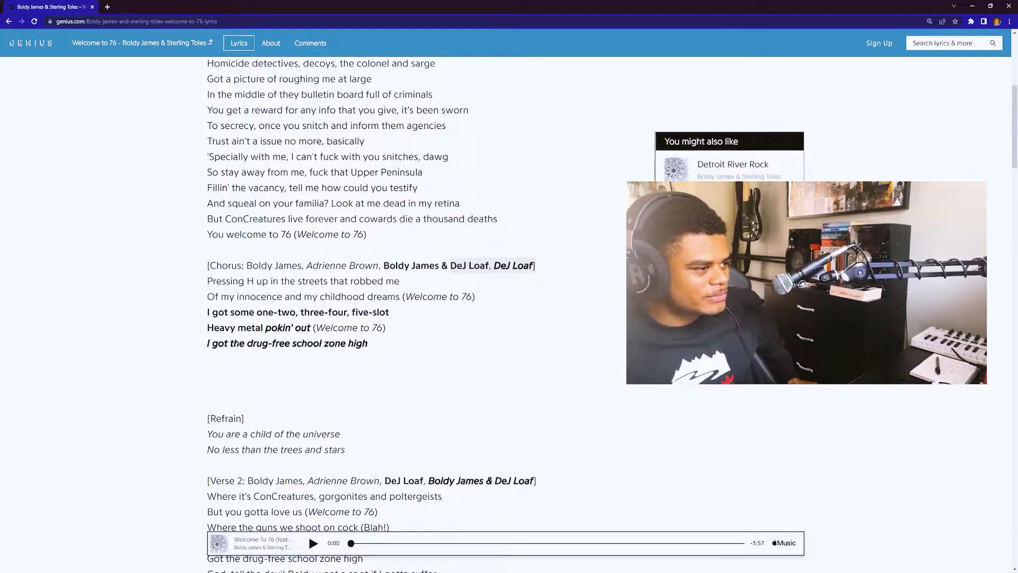
scroll(324, 384, "down", 1)
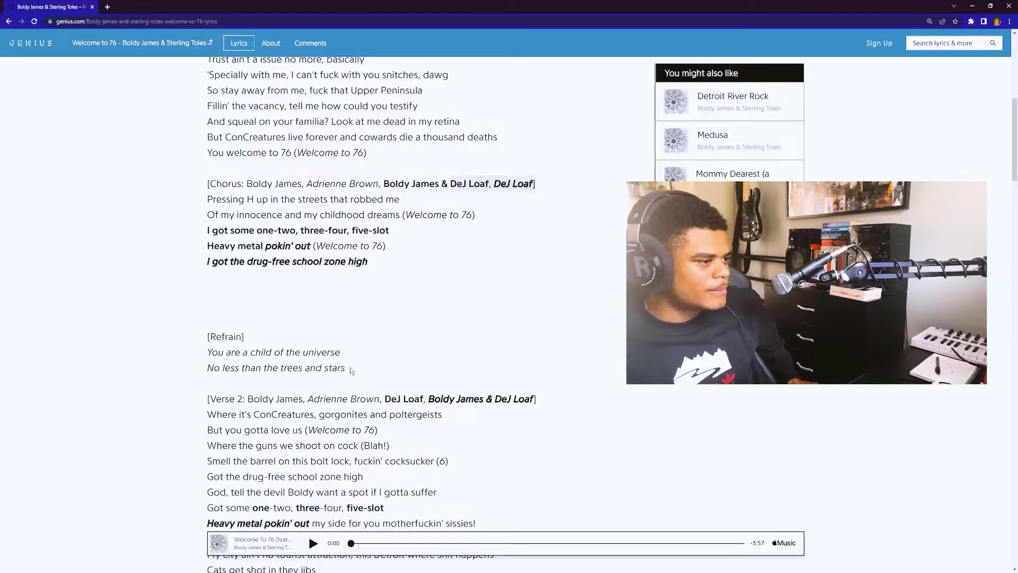
left_click_drag(350, 367, 197, 355)
left_click_drag(350, 368, 200, 353)
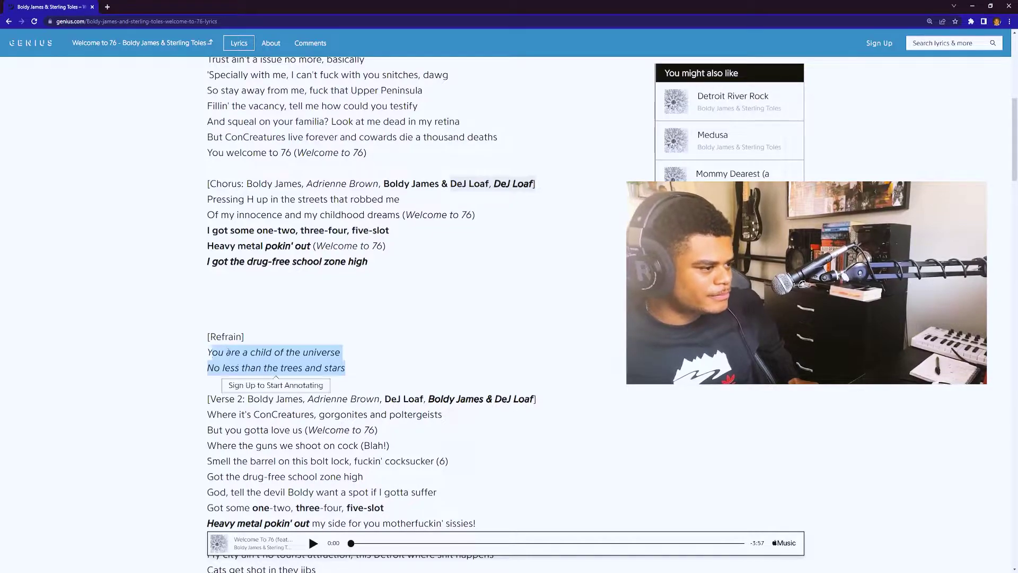
left_click(371, 384)
scroll(372, 385, "down", 2)
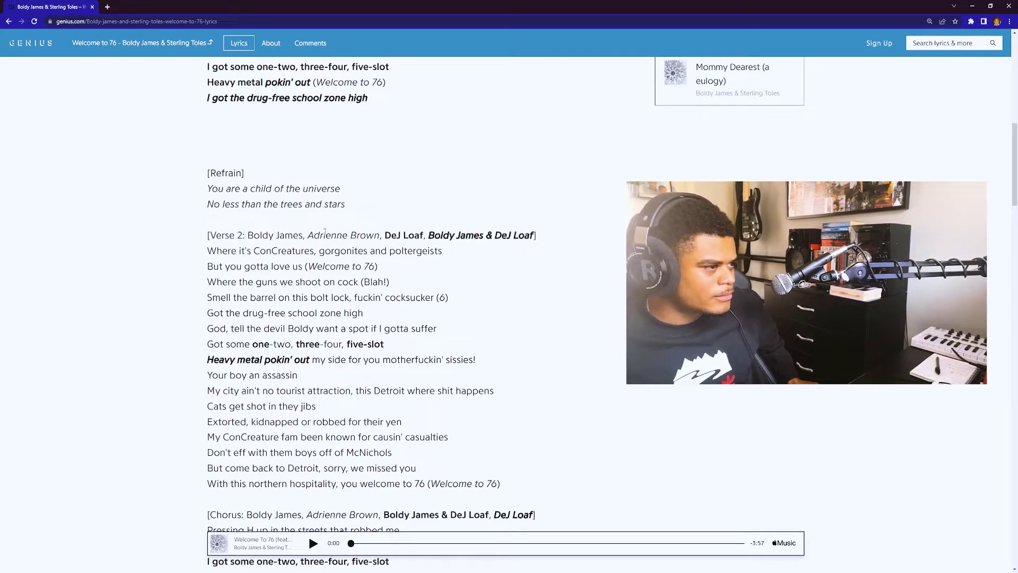
left_click_drag(309, 235, 382, 236)
left_click(523, 324)
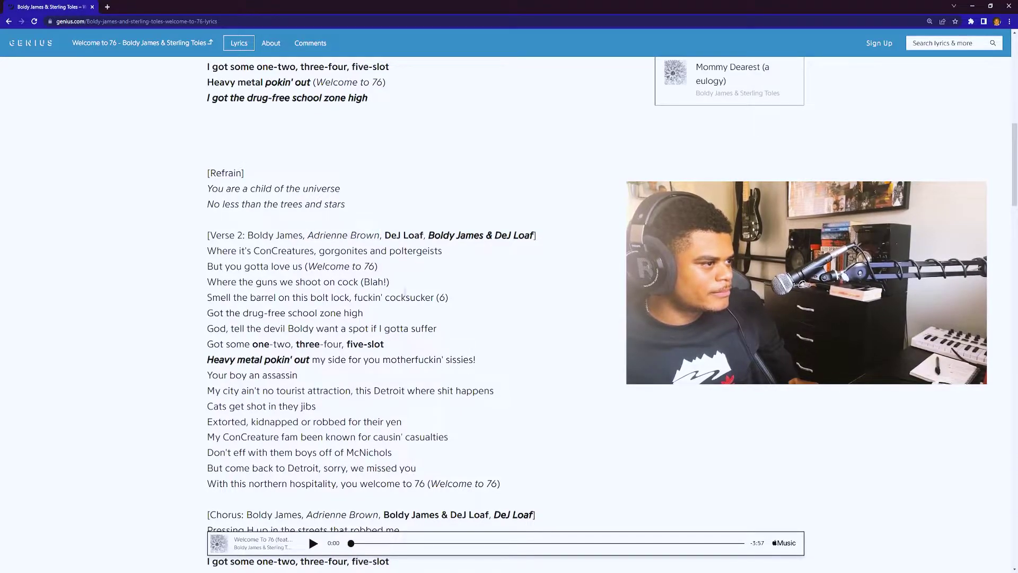
scroll(444, 360, "up", 10)
scroll(404, 371, "down", 10)
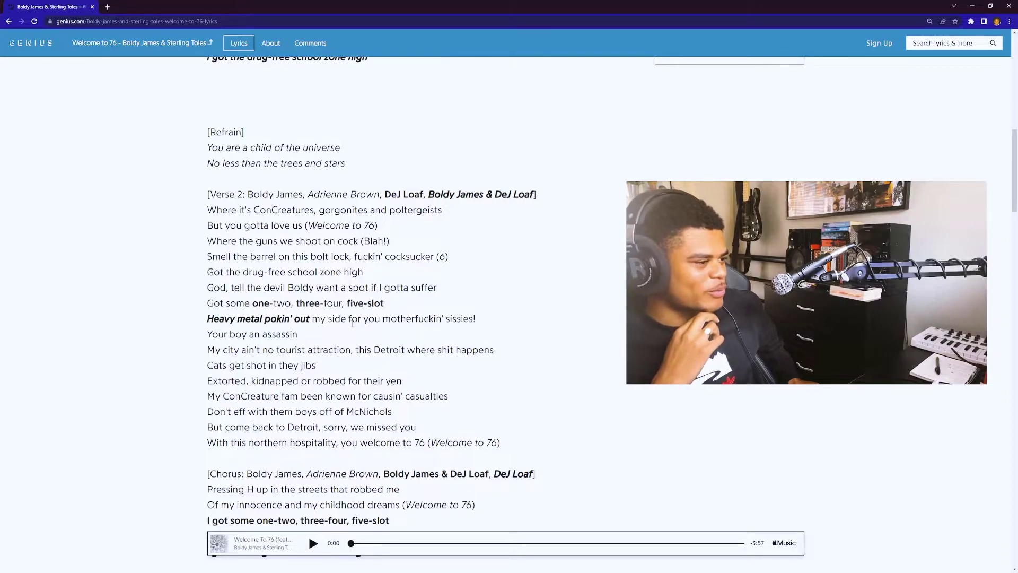
scroll(456, 340, "down", 2)
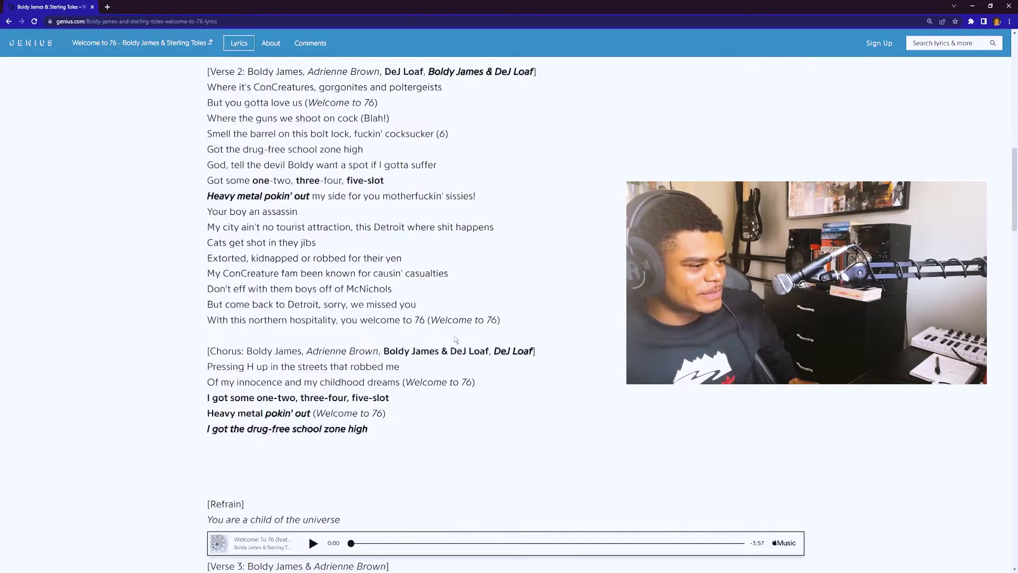
scroll(455, 340, "down", 1)
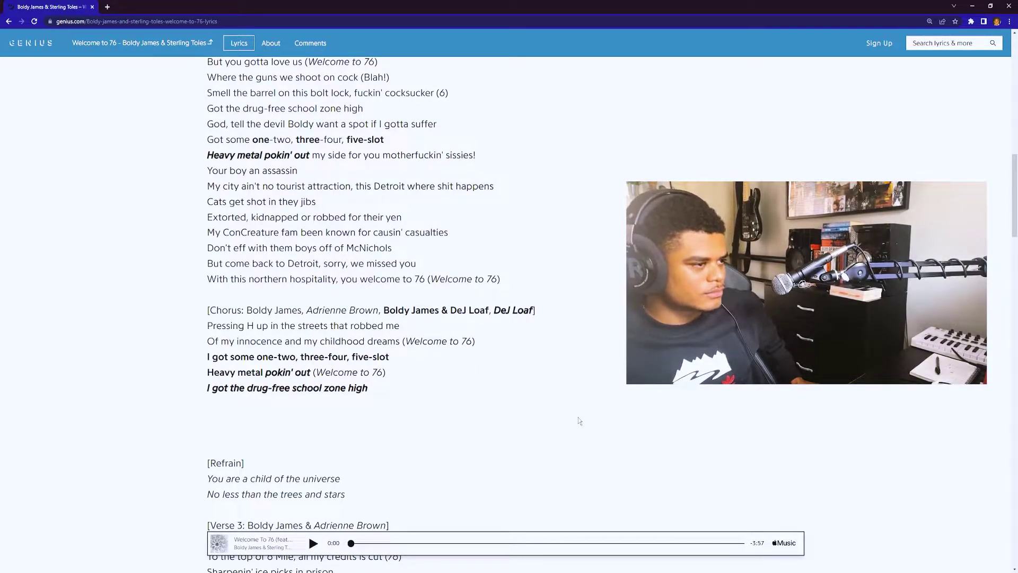
scroll(579, 421, "down", 1)
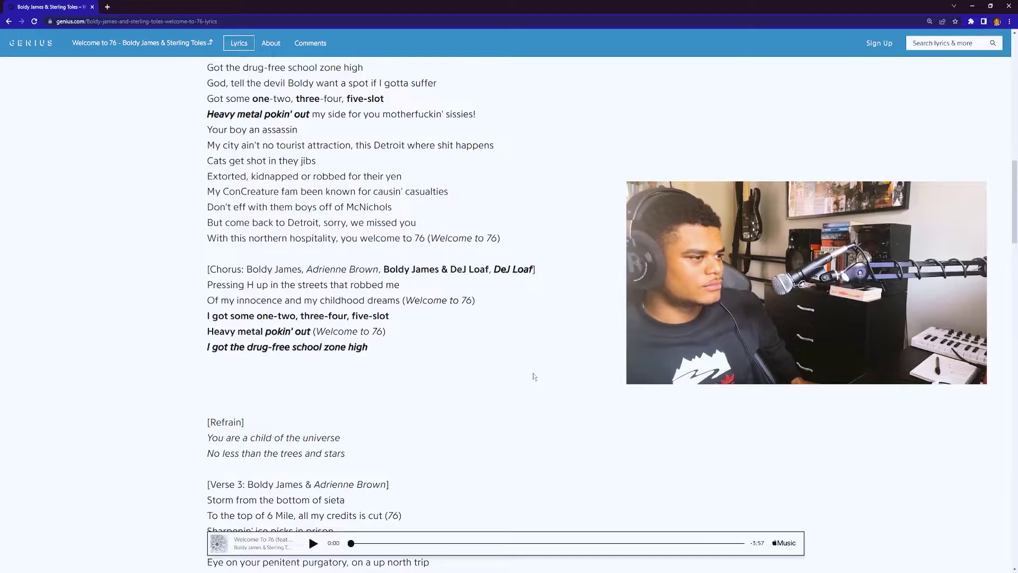
scroll(513, 354, "up", 3)
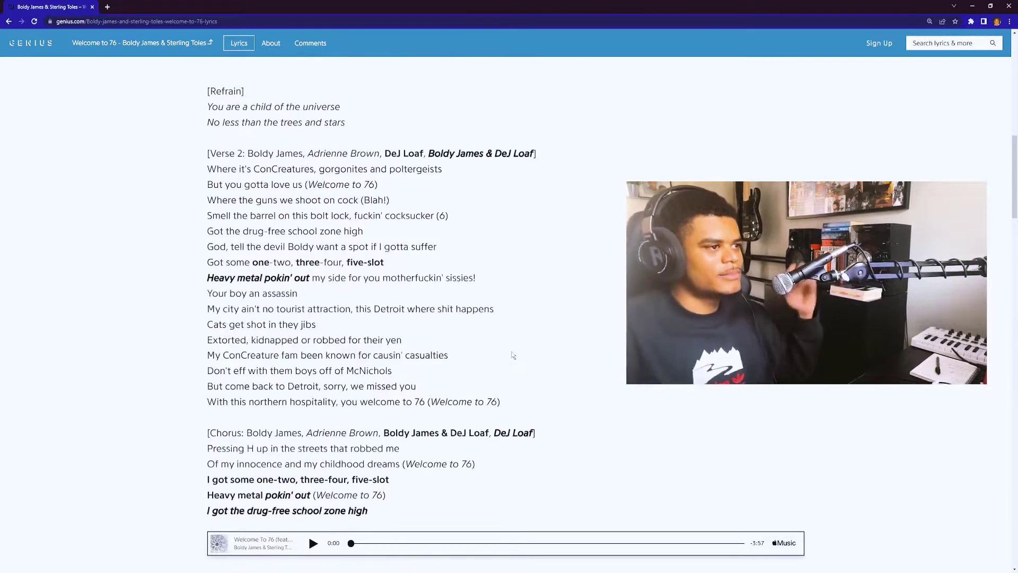
scroll(515, 347, "up", 4)
scroll(518, 347, "up", 5)
scroll(518, 347, "up", 7)
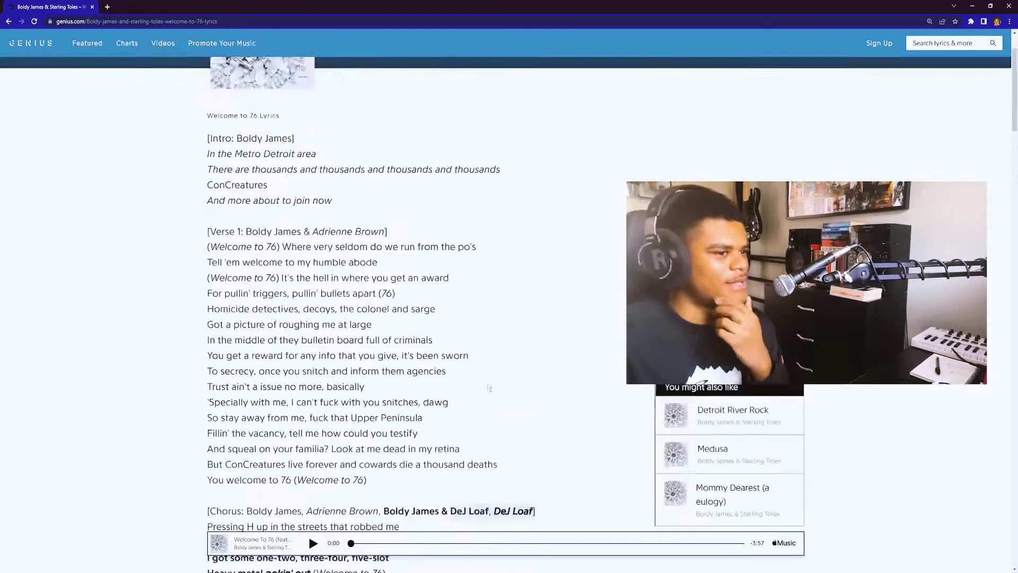
scroll(396, 119, "up", 2)
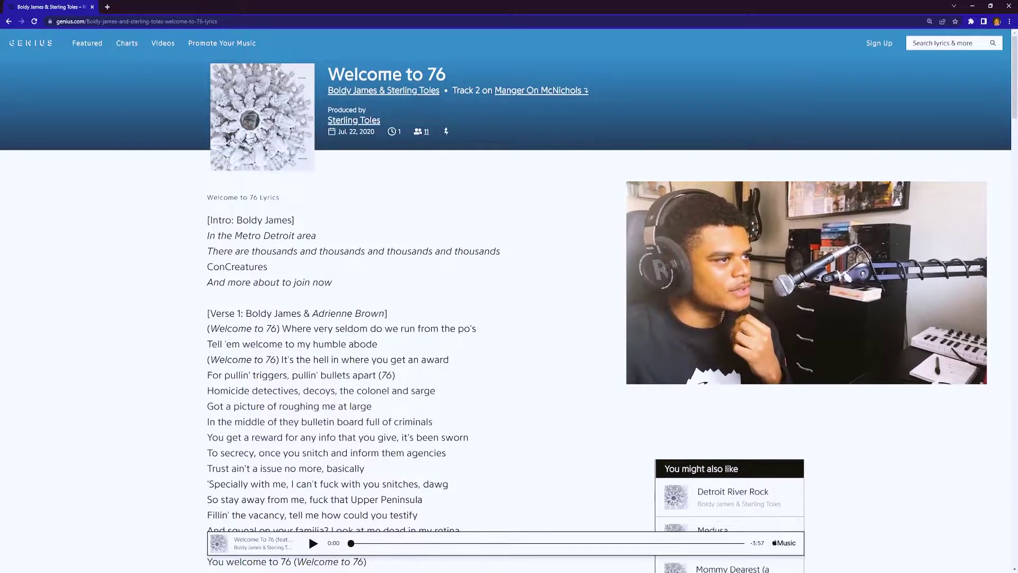
scroll(466, 329, "down", 4)
scroll(466, 329, "down", 3)
scroll(467, 330, "down", 4)
scroll(468, 334, "down", 6)
scroll(467, 334, "up", 5)
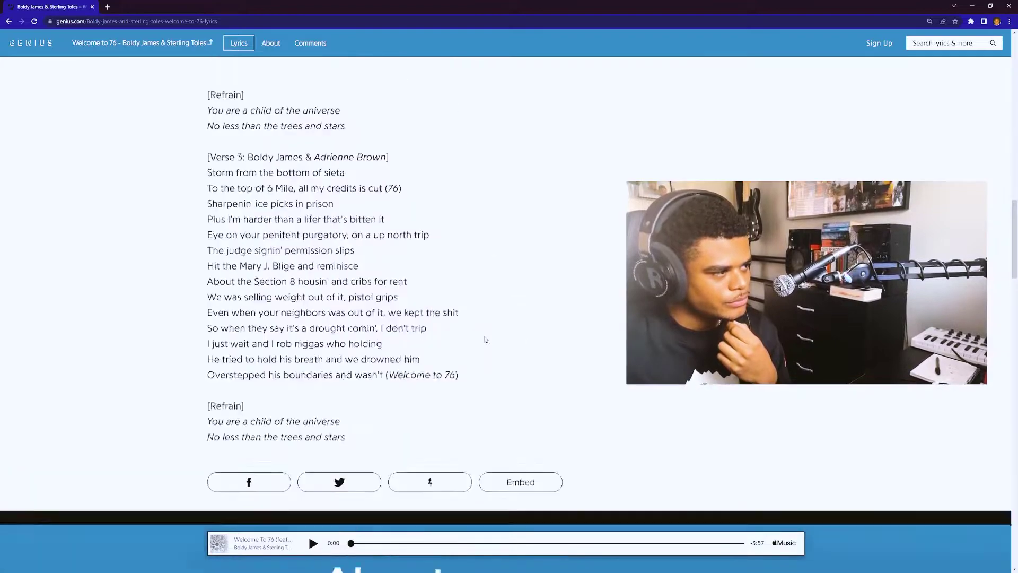
scroll(234, 391, "down", 1)
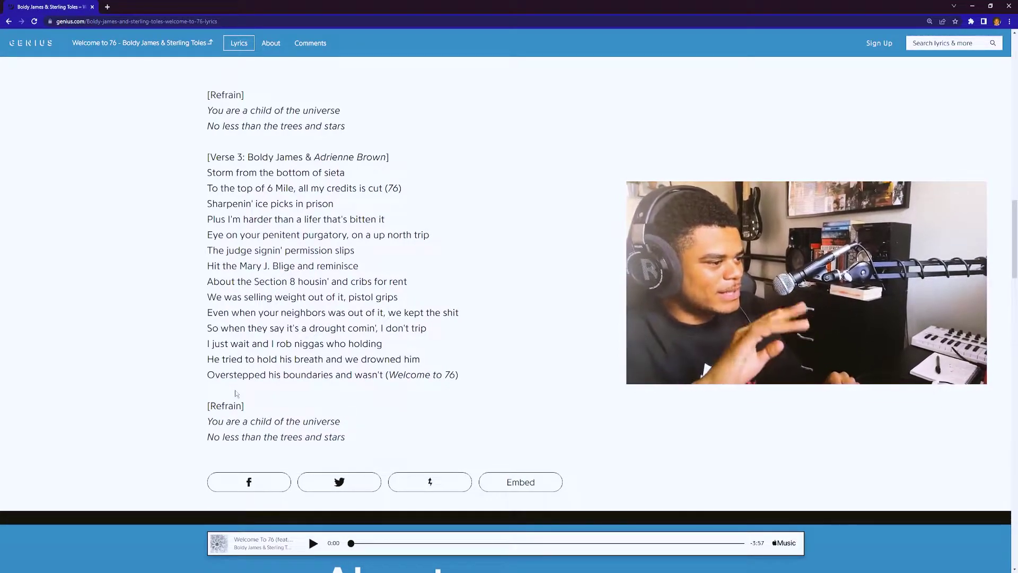
scroll(374, 358, "down", 1)
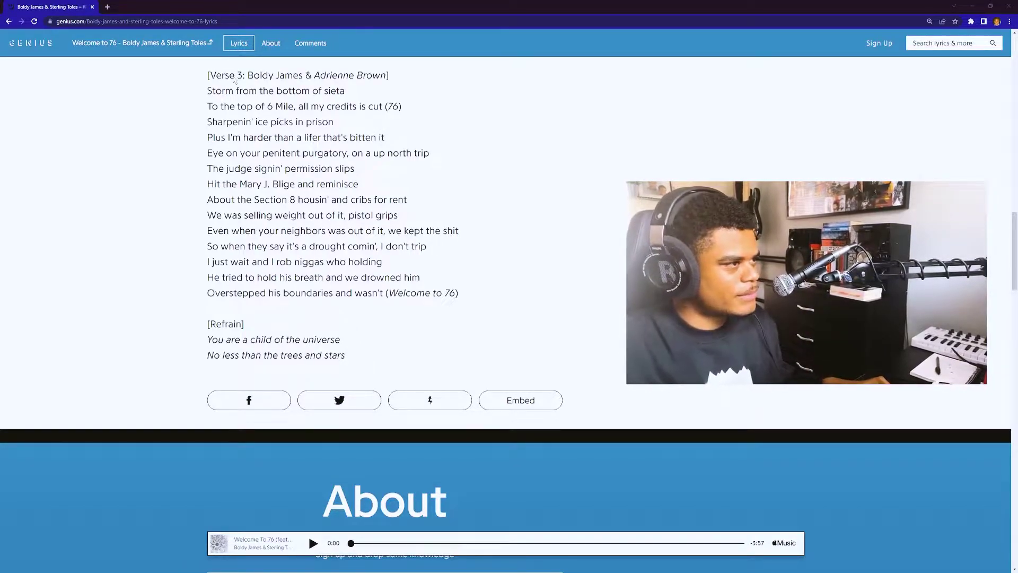
scroll(278, 413, "down", 2)
scroll(277, 413, "down", 6)
scroll(278, 412, "down", 5)
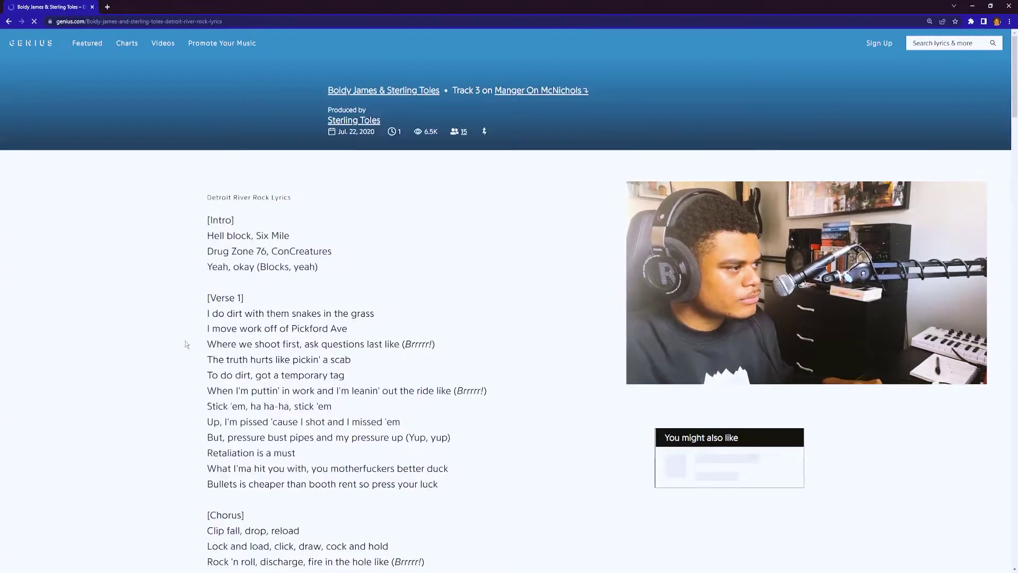
scroll(195, 342, "down", 3)
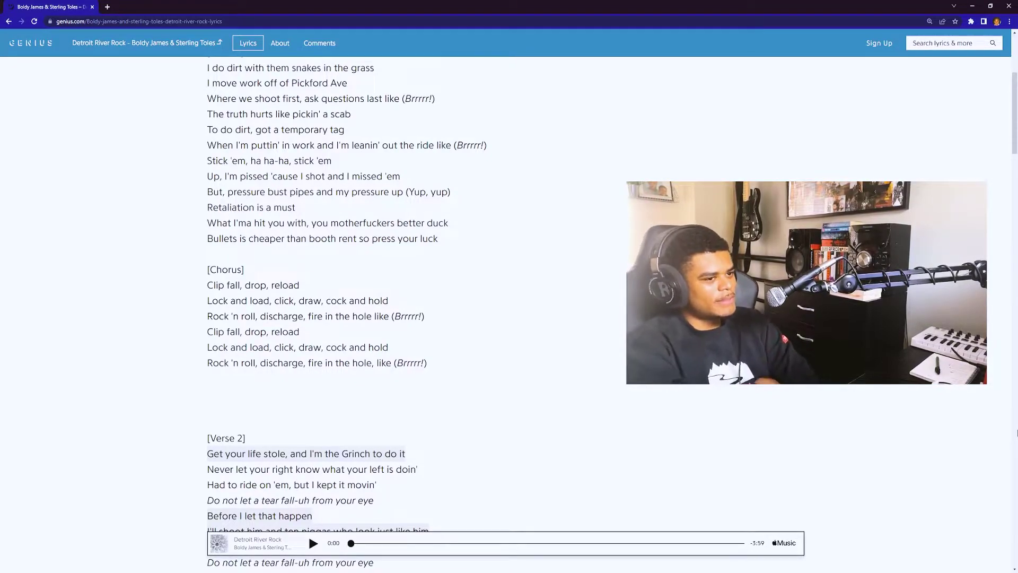
scroll(504, 365, "up", 3)
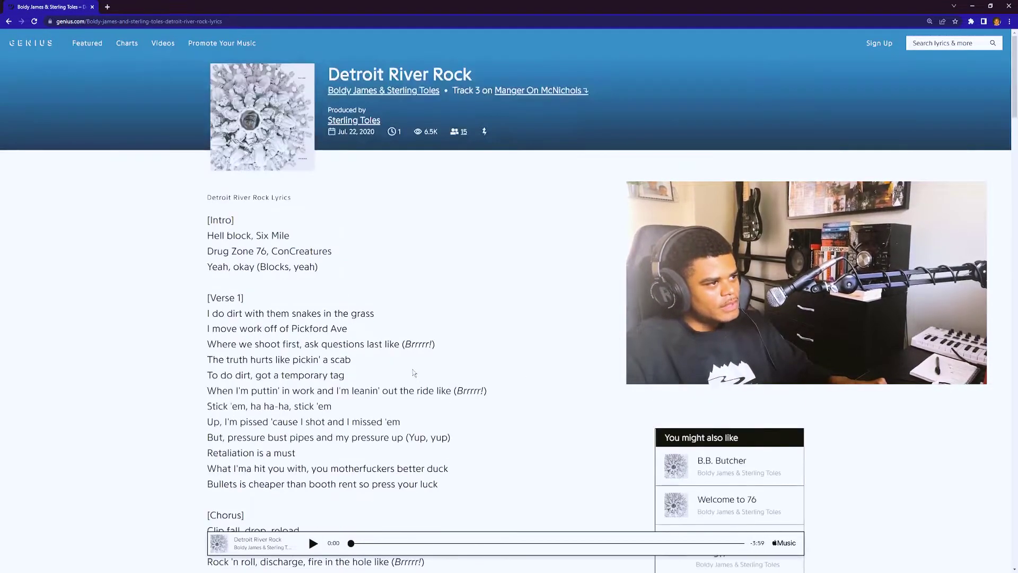
scroll(503, 364, "down", 2)
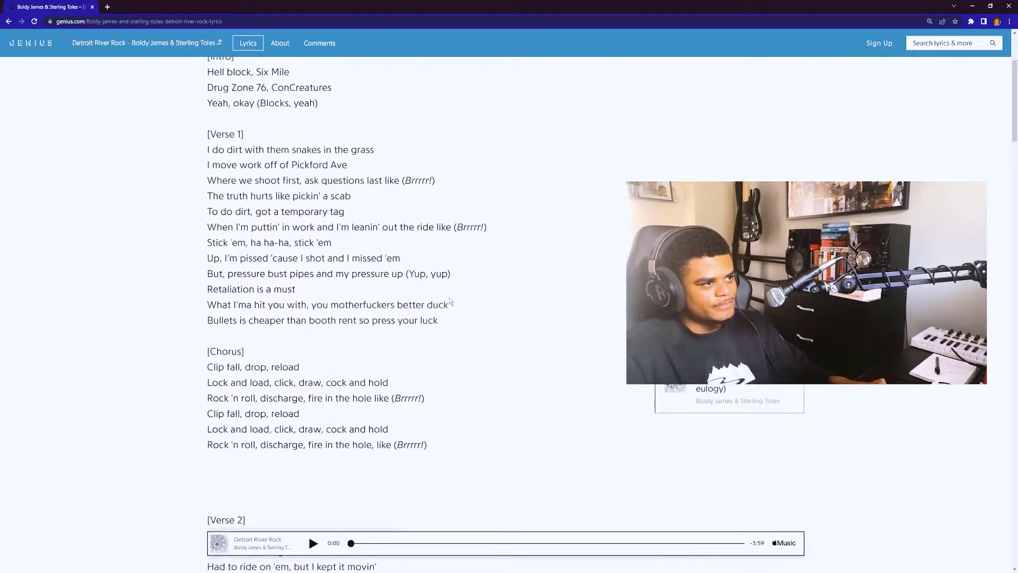
scroll(433, 300, "down", 2)
scroll(421, 306, "down", 1)
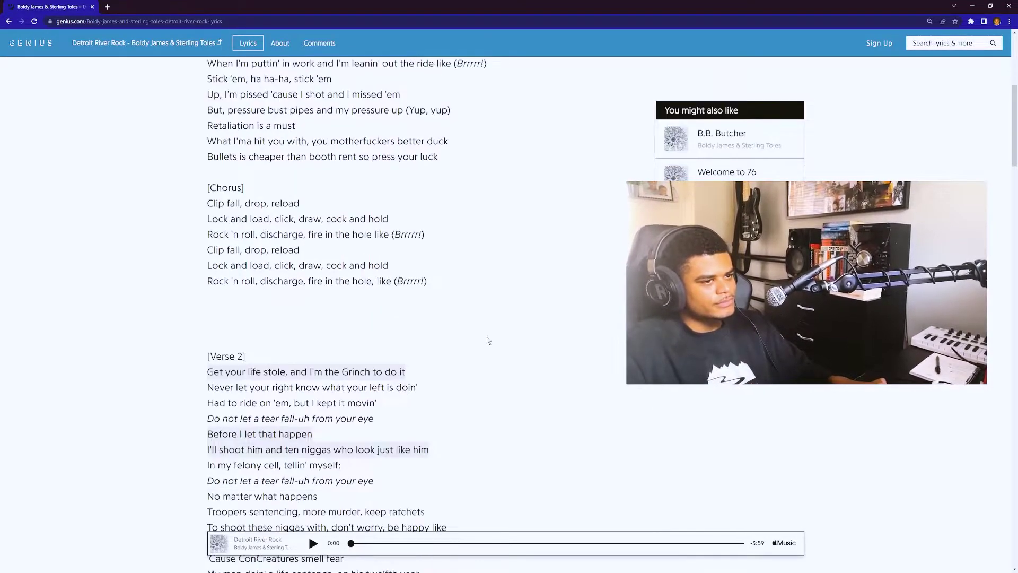
scroll(533, 361, "down", 3)
scroll(530, 359, "down", 4)
scroll(530, 358, "down", 2)
scroll(525, 374, "up", 5)
scroll(517, 388, "up", 4)
scroll(514, 386, "up", 1)
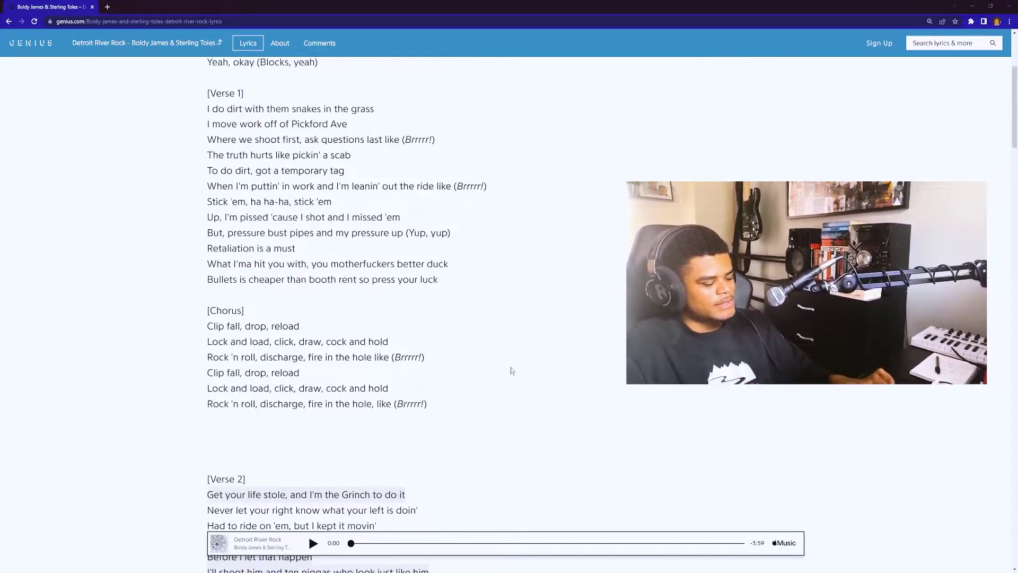
scroll(494, 359, "up", 2)
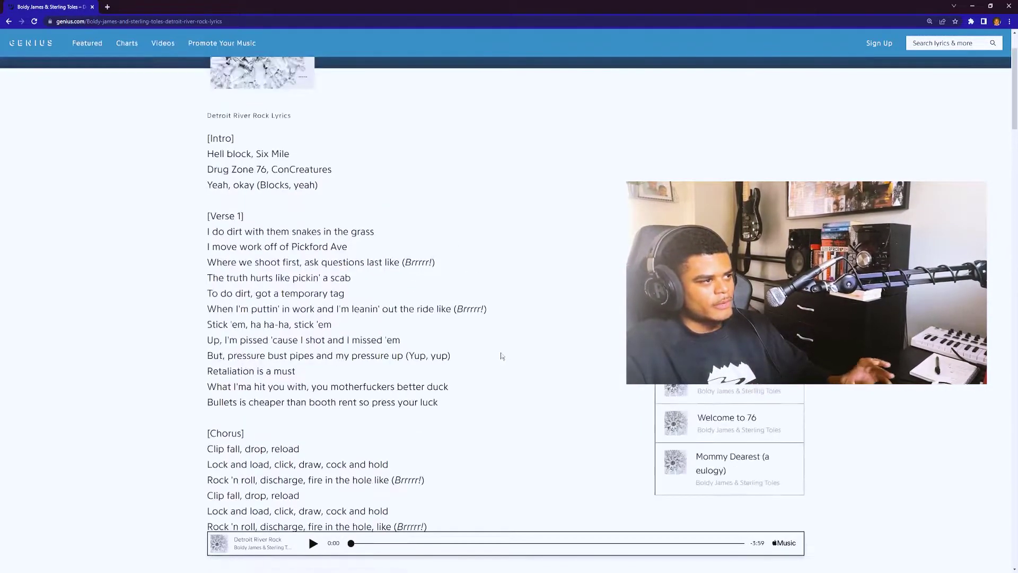
scroll(493, 359, "down", 1)
scroll(493, 358, "down", 1)
scroll(490, 361, "down", 2)
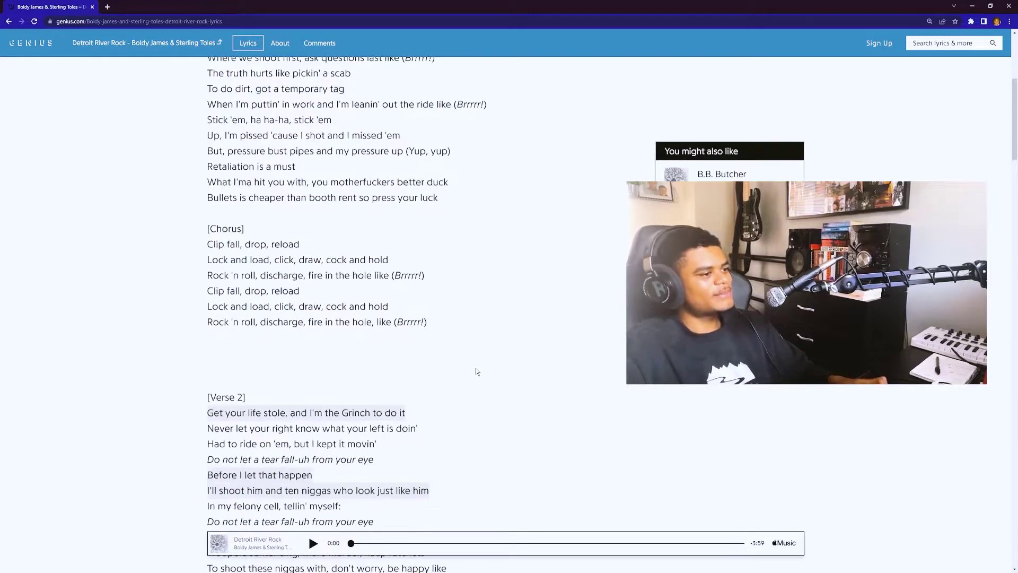
scroll(474, 371, "down", 1)
scroll(469, 374, "down", 2)
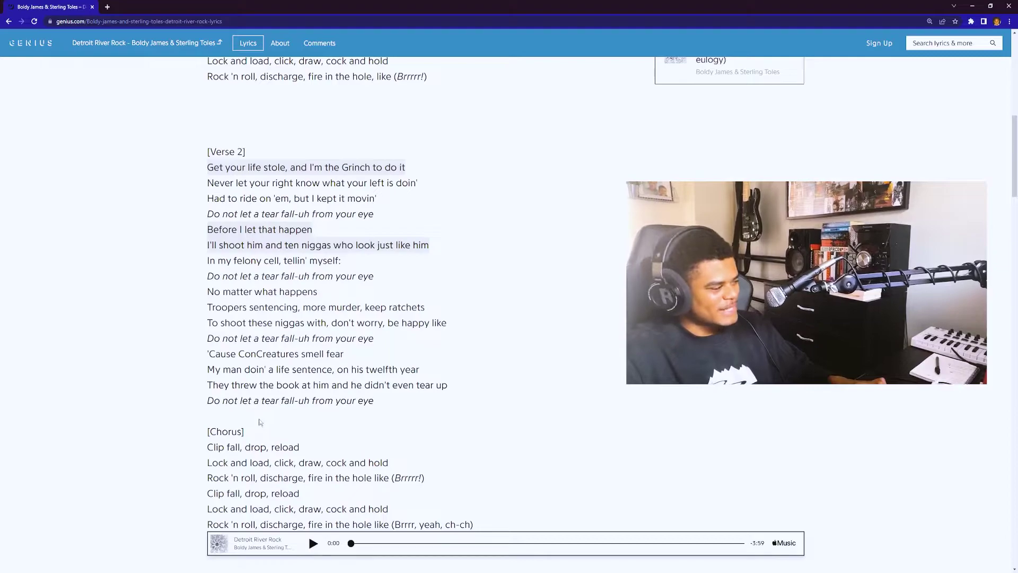
scroll(510, 399, "down", 2)
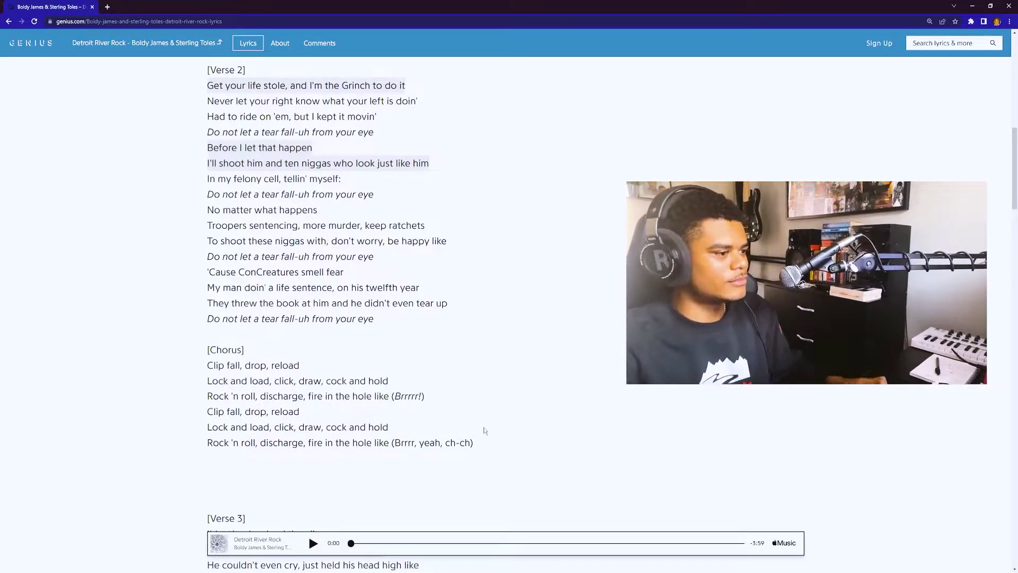
scroll(477, 428, "down", 1)
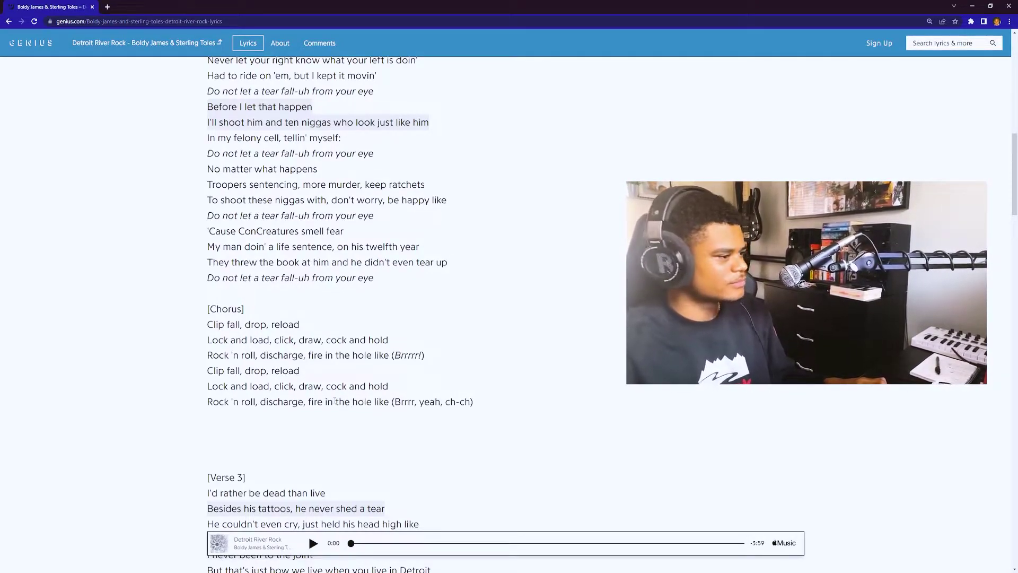
scroll(388, 430, "down", 2)
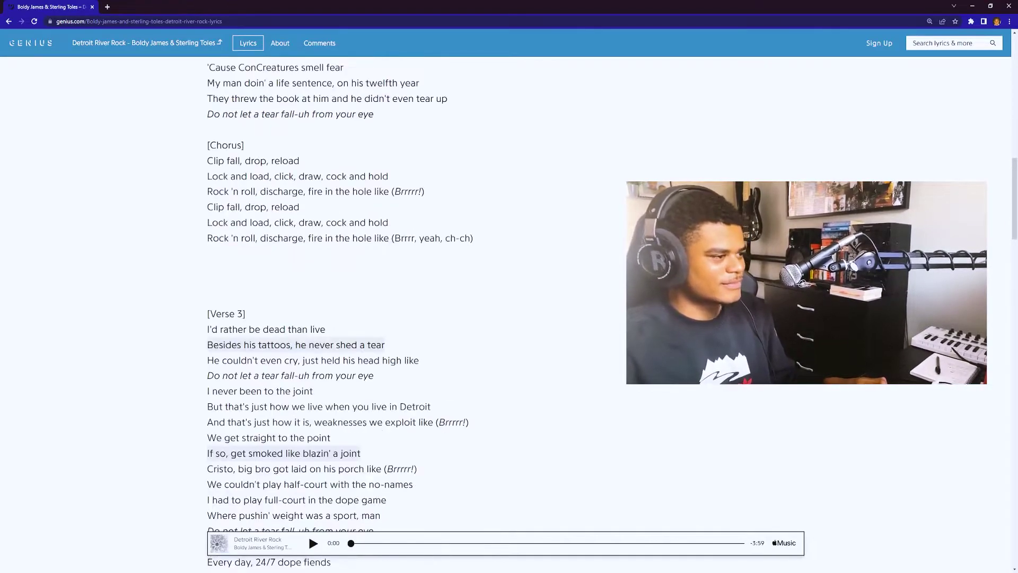
scroll(365, 422, "down", 1)
scroll(359, 404, "down", 1)
scroll(359, 406, "down", 1)
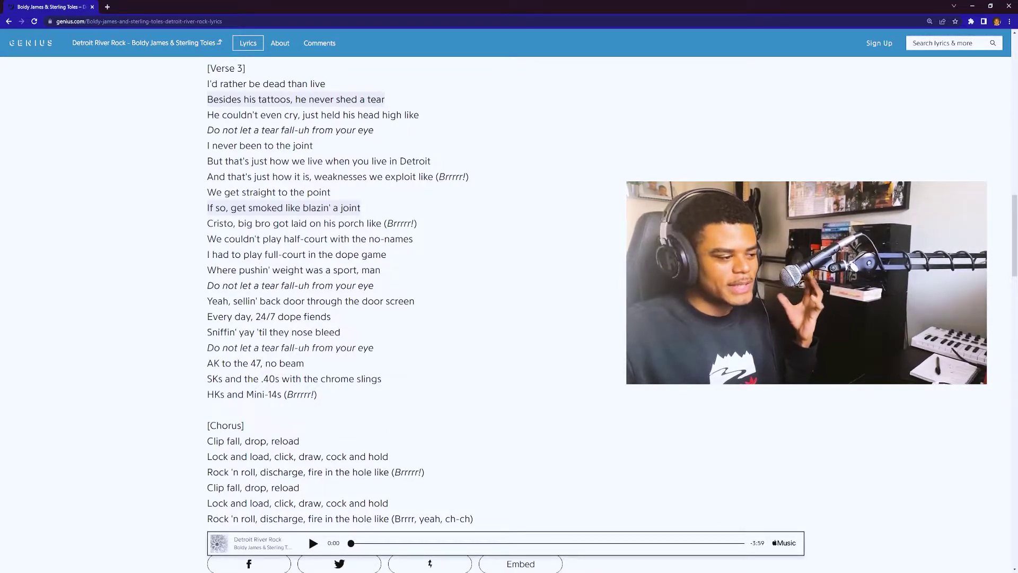
scroll(601, 360, "down", 1)
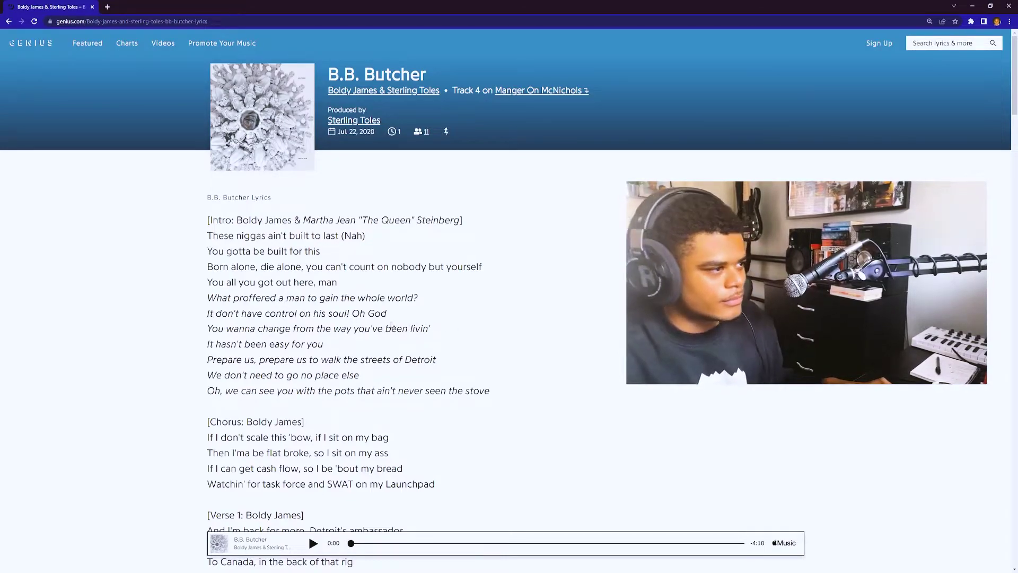
scroll(389, 323, "down", 1)
scroll(348, 346, "down", 1)
scroll(347, 345, "up", 1)
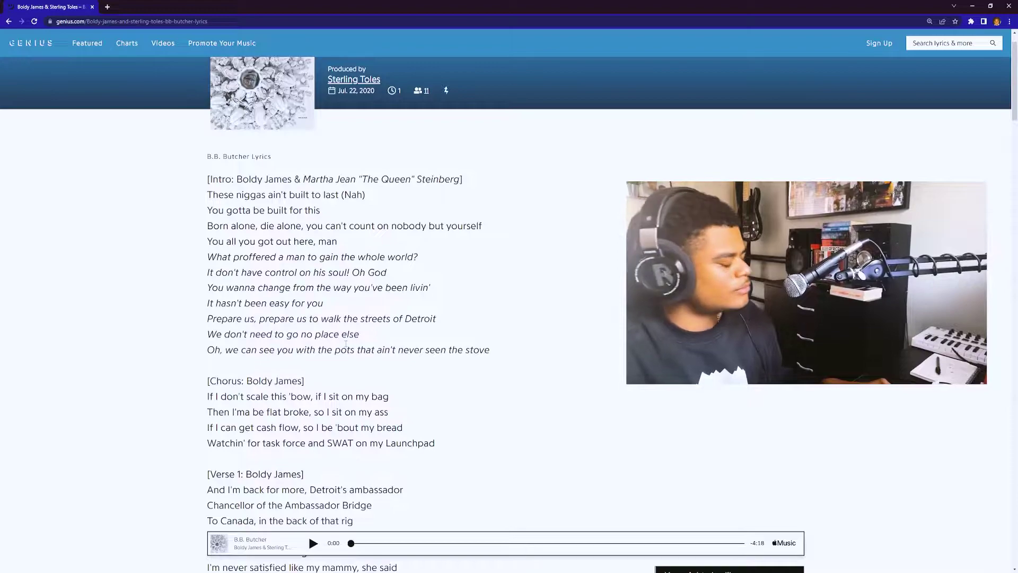
scroll(346, 342, "down", 1)
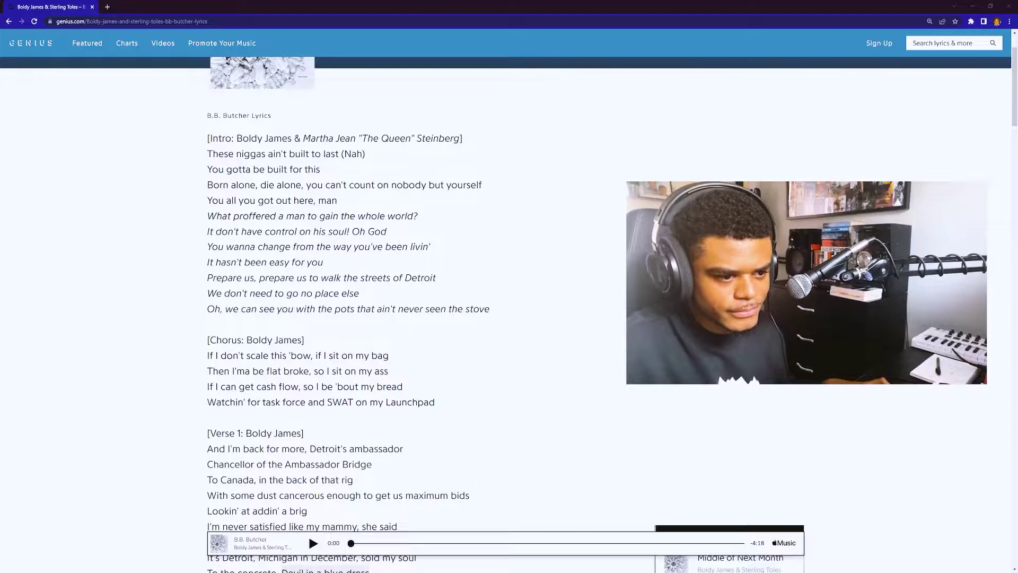
scroll(322, 203, "down", 1)
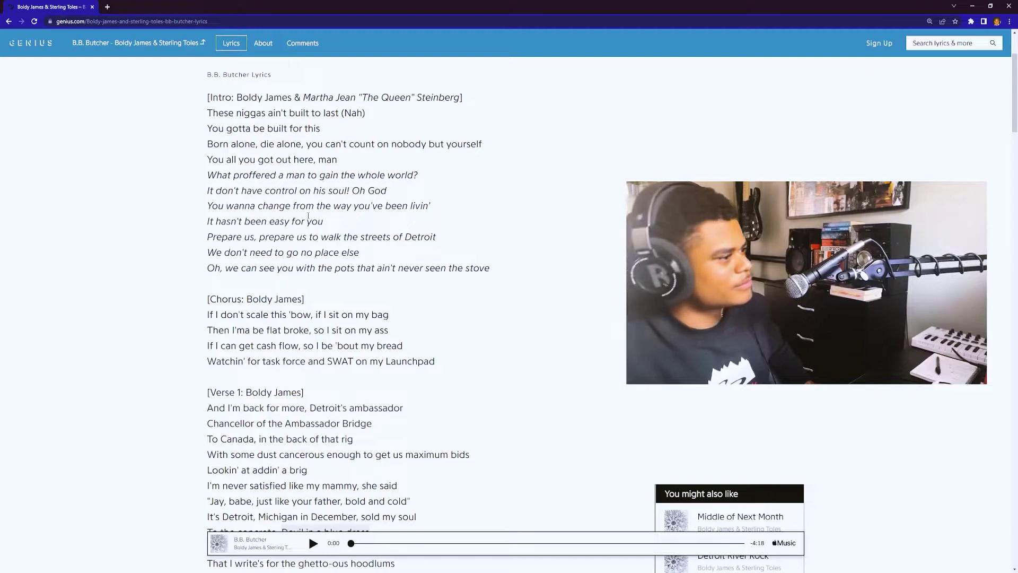
scroll(359, 267, "down", 1)
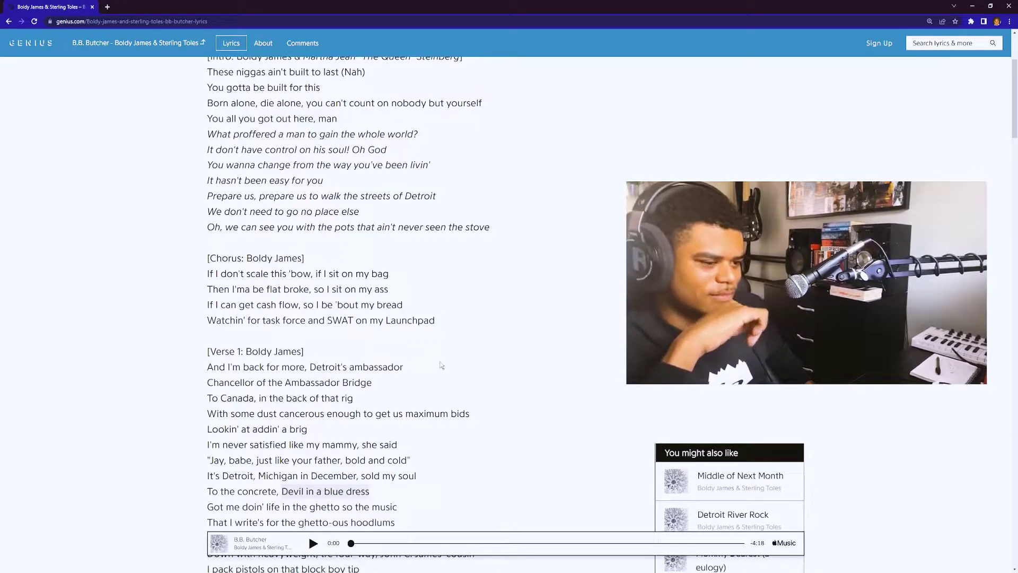
scroll(440, 365, "down", 3)
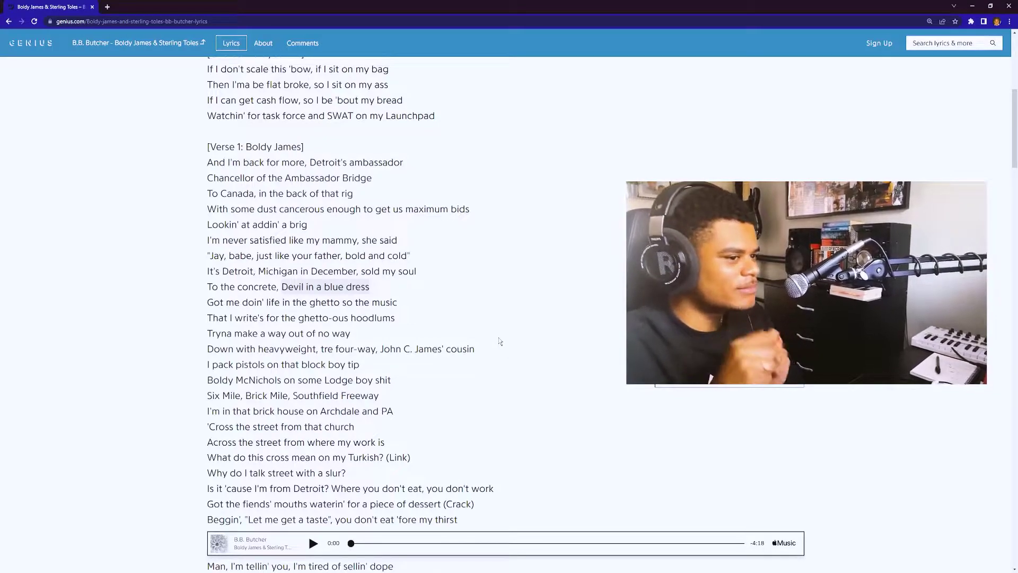
scroll(561, 342, "down", 3)
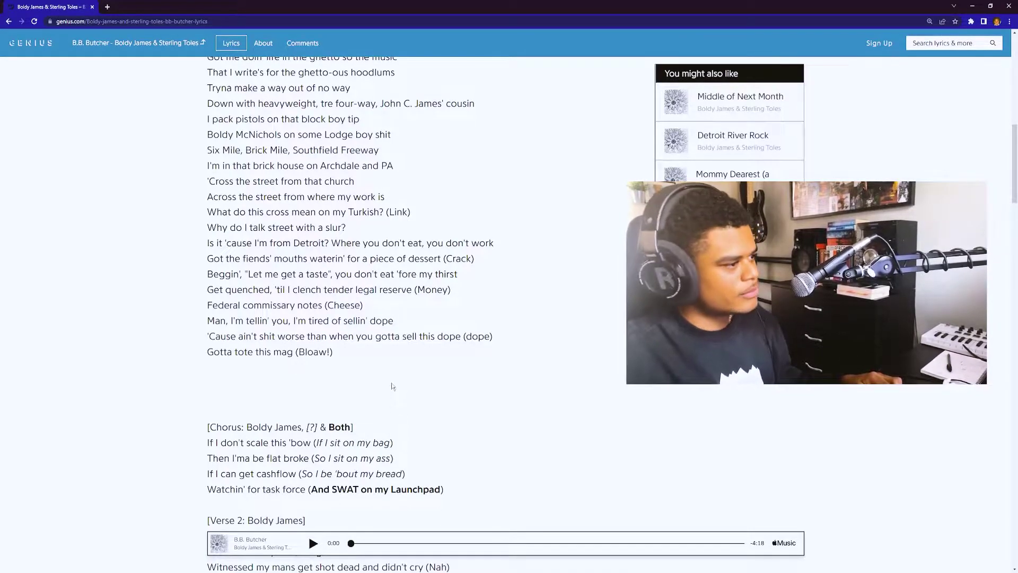
scroll(390, 385, "down", 4)
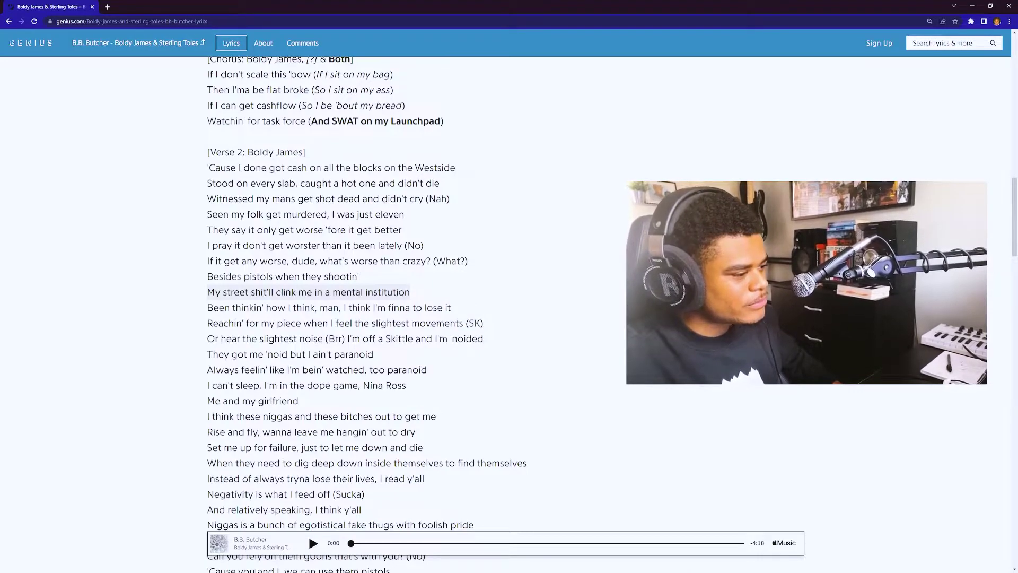
scroll(394, 419, "down", 1)
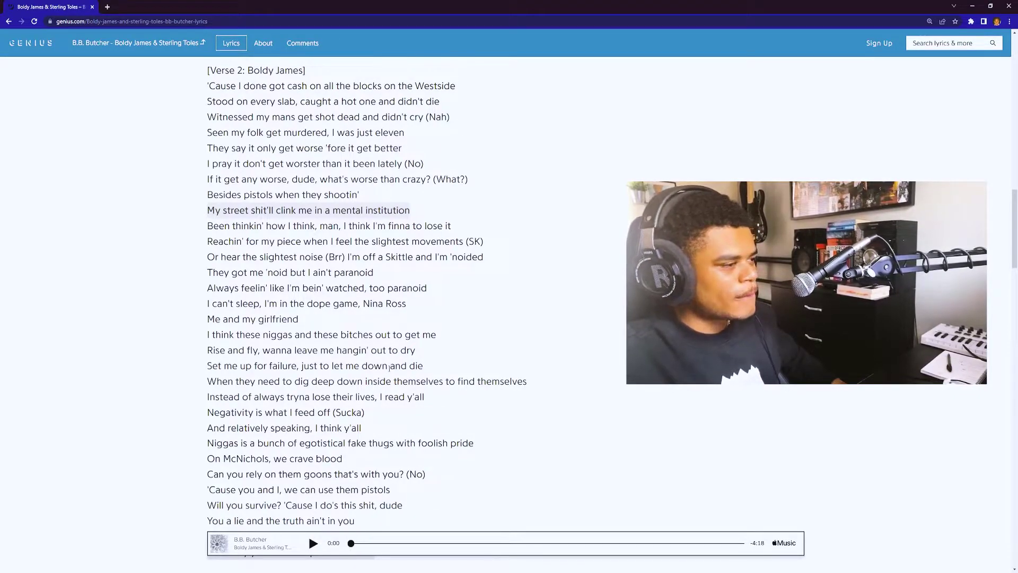
left_click_drag(363, 304, 407, 305)
left_click(372, 322)
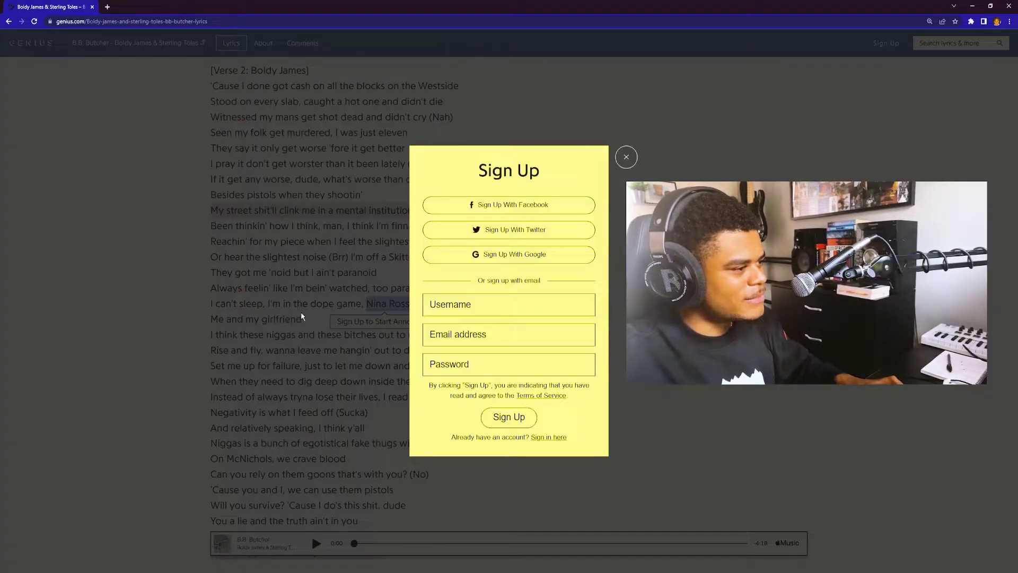
left_click(626, 157)
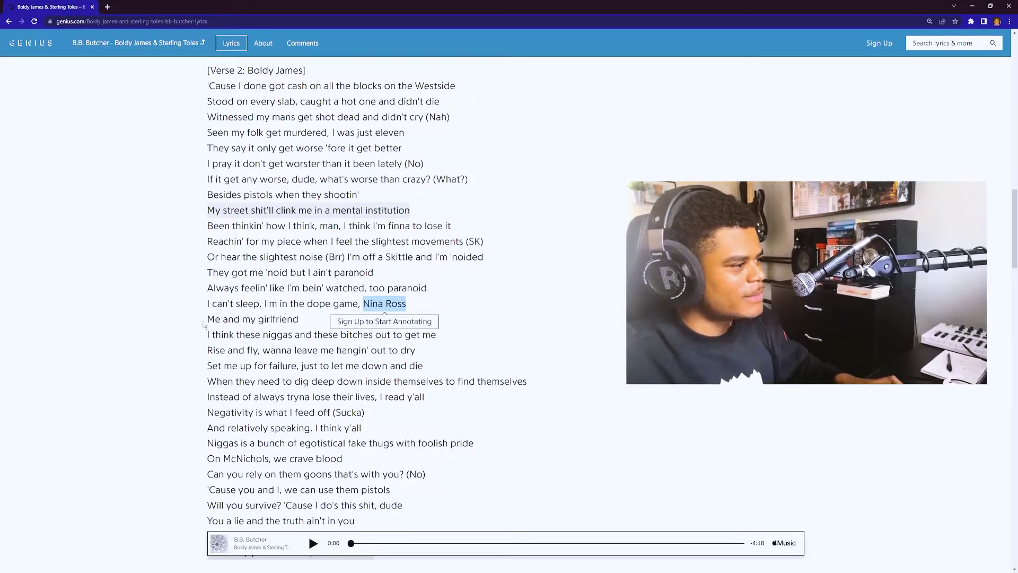
left_click_drag(204, 323, 300, 320)
left_click(404, 317)
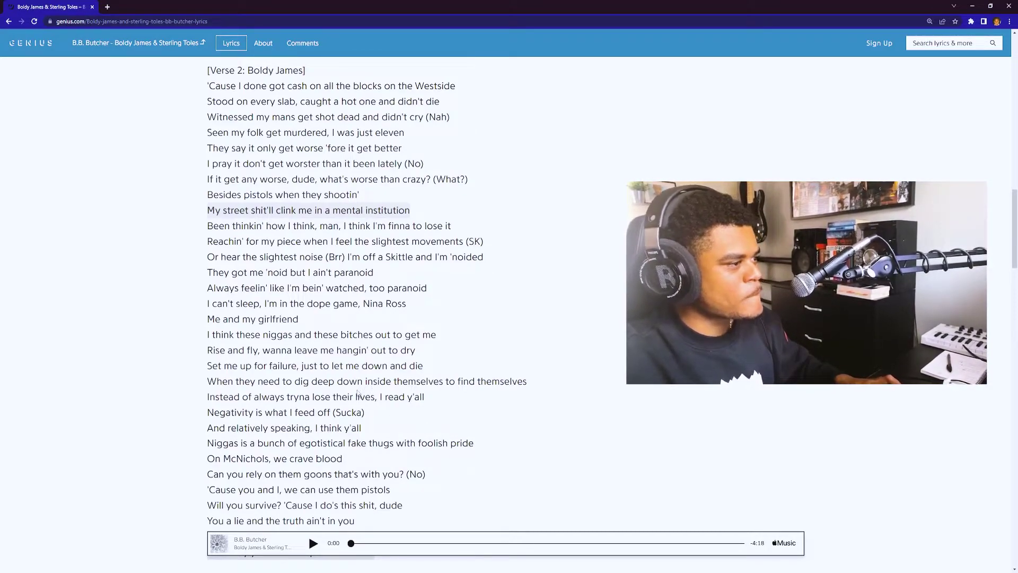
scroll(341, 410, "down", 1)
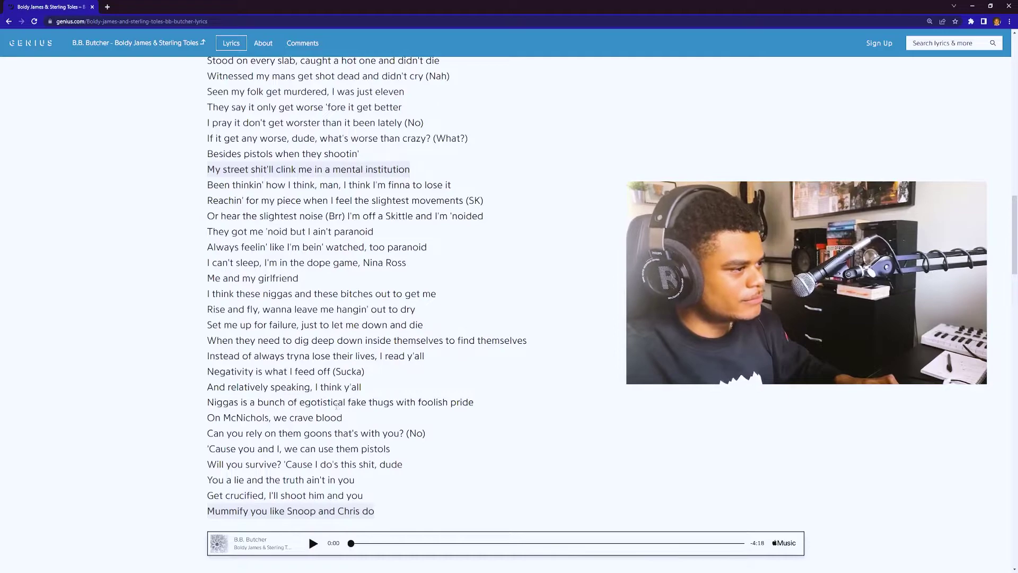
scroll(367, 303, "down", 1)
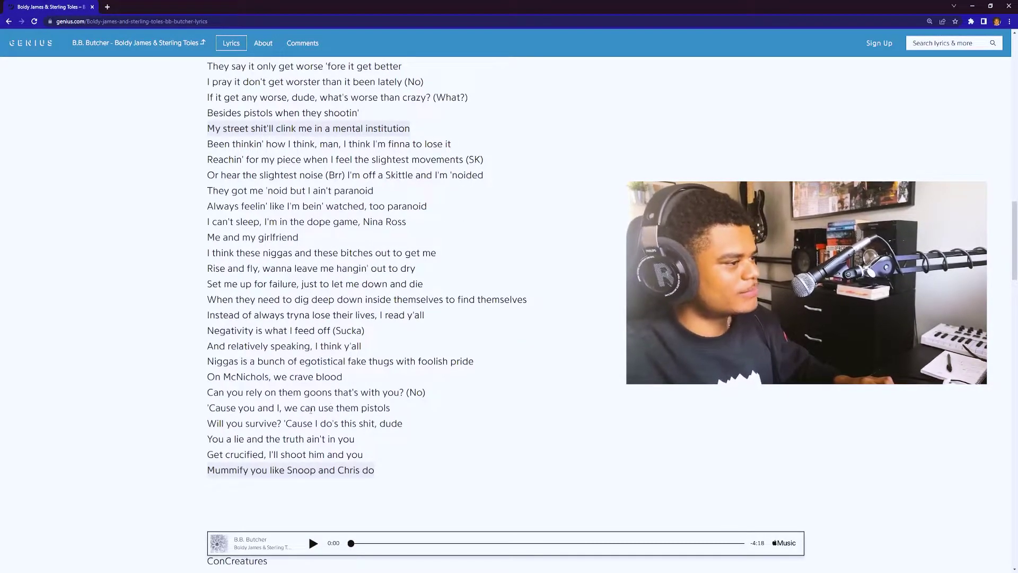
scroll(301, 409, "down", 1)
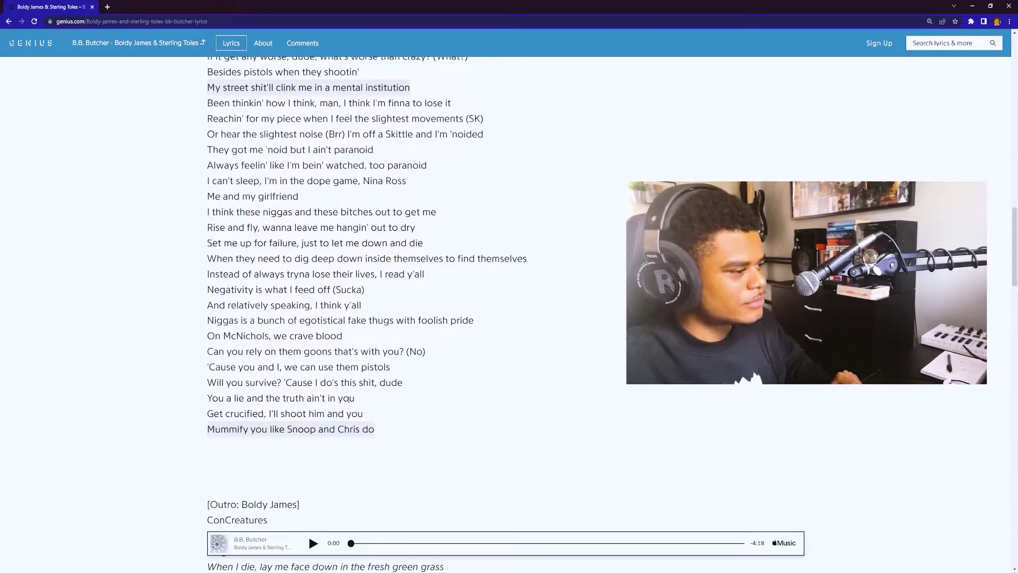
scroll(351, 398, "down", 2)
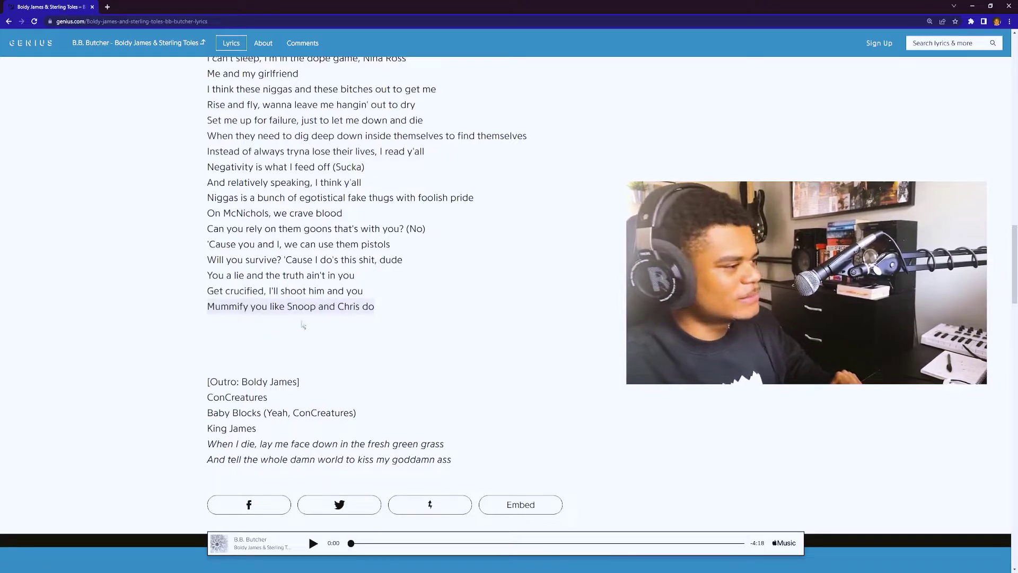
Check the 'Mummify you like Snoop and Chris do' annotation, then scroll to the tracklist.
left_click(285, 313)
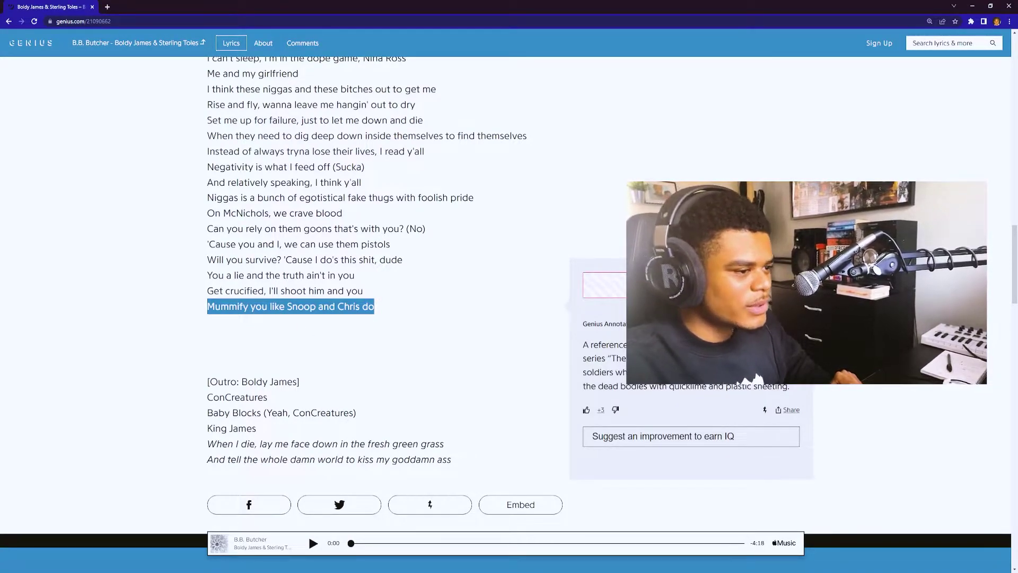
left_click(566, 352)
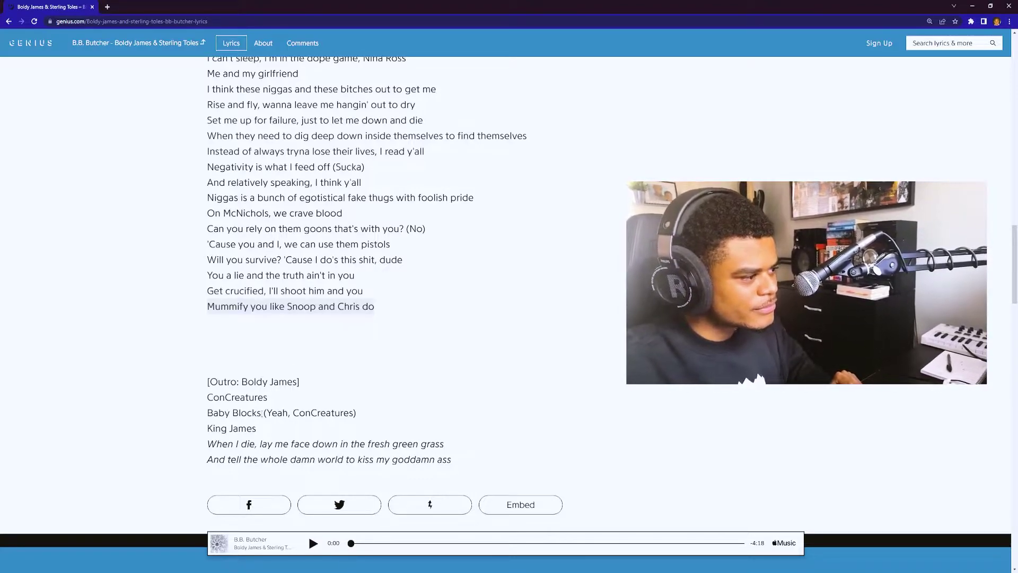
scroll(509, 318, "down", 1)
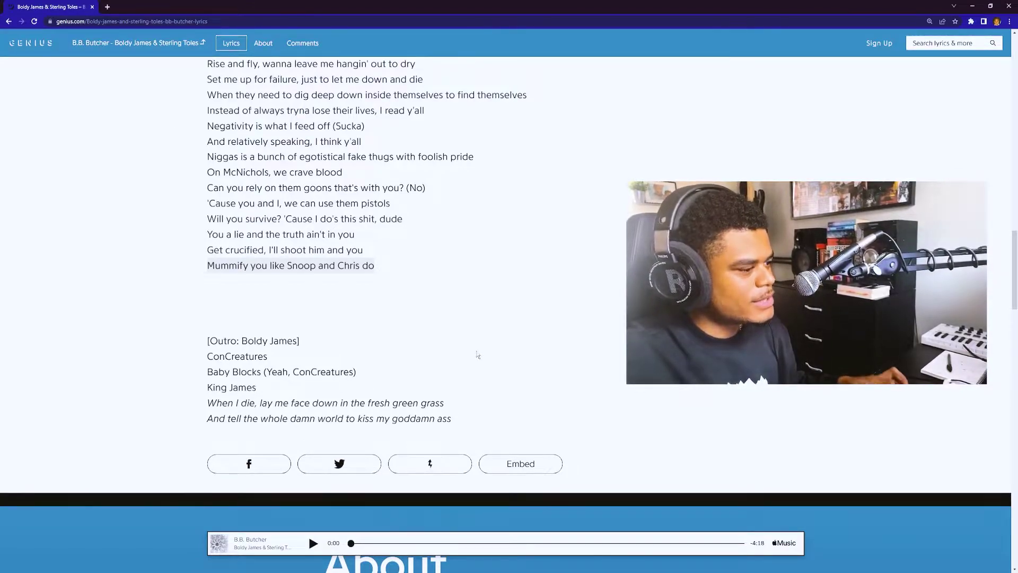
scroll(477, 355, "down", 3)
scroll(358, 390, "down", 3)
scroll(236, 427, "down", 3)
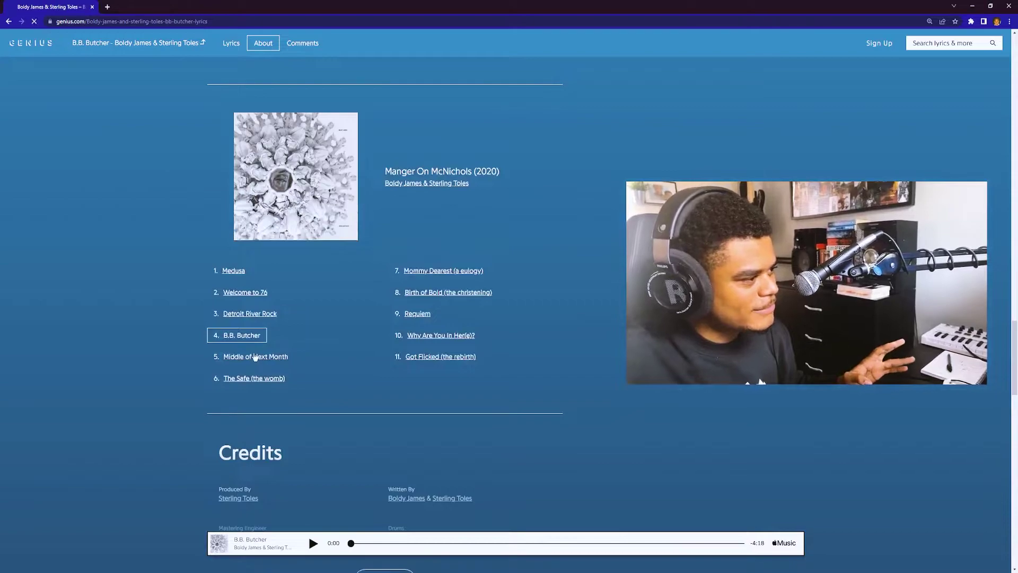
Open track 5 'Middle of Next Month' and read its 'series of unfortunate events' annotation.
left_click(255, 357)
scroll(433, 239, "down", 2)
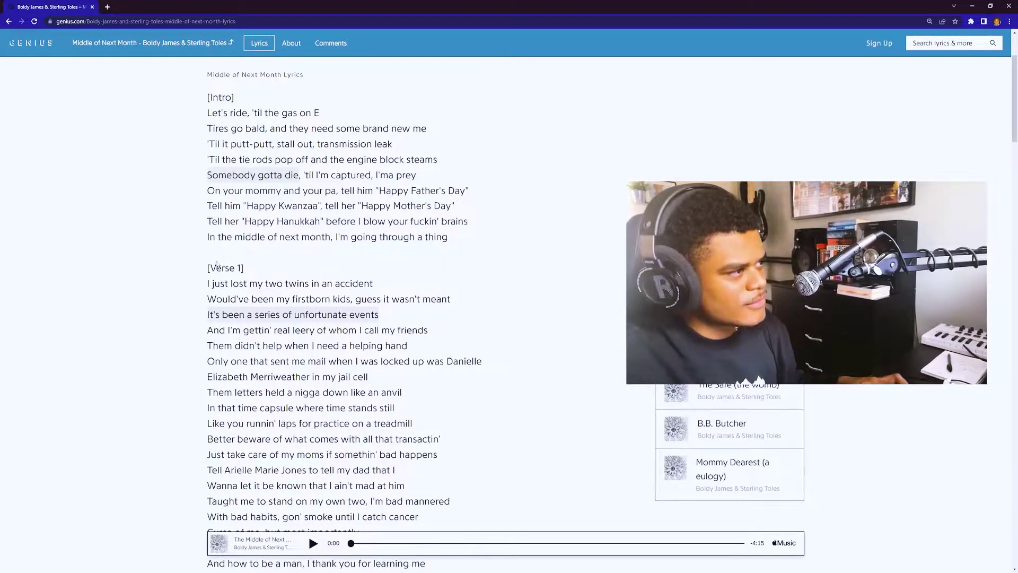
scroll(219, 120, "up", 2)
scroll(509, 318, "down", 1)
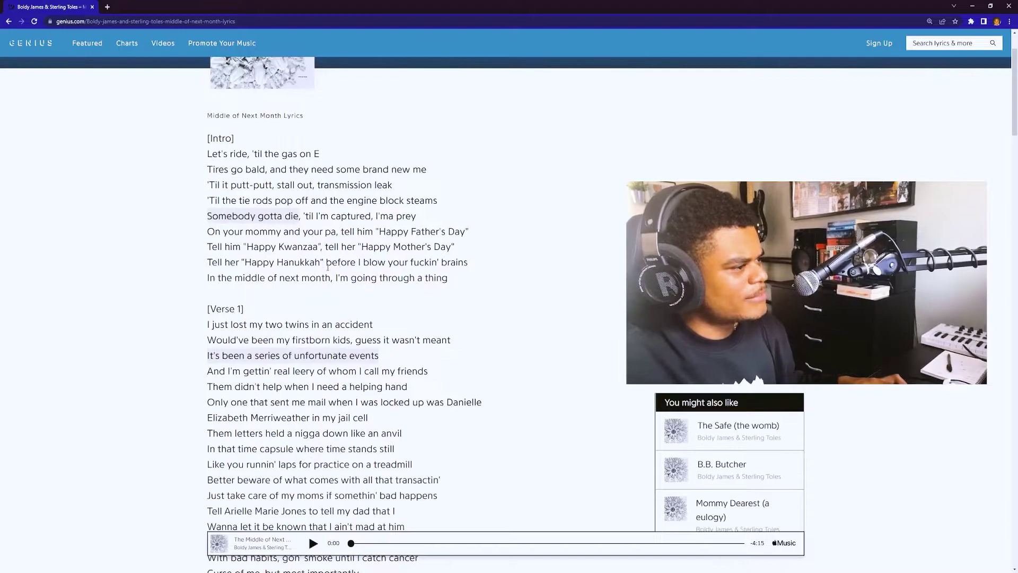
scroll(325, 265, "up", 1)
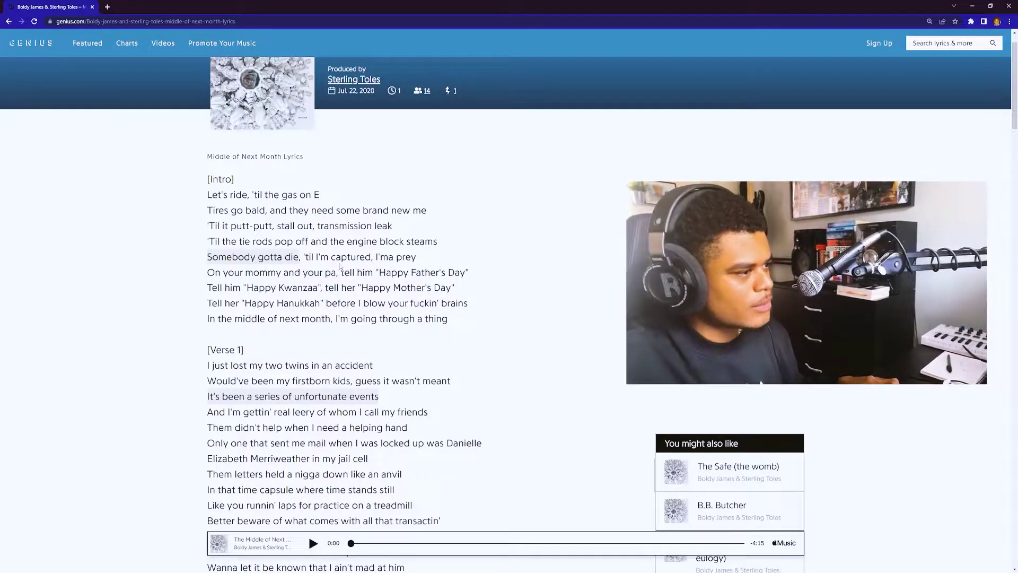
scroll(398, 297, "up", 1)
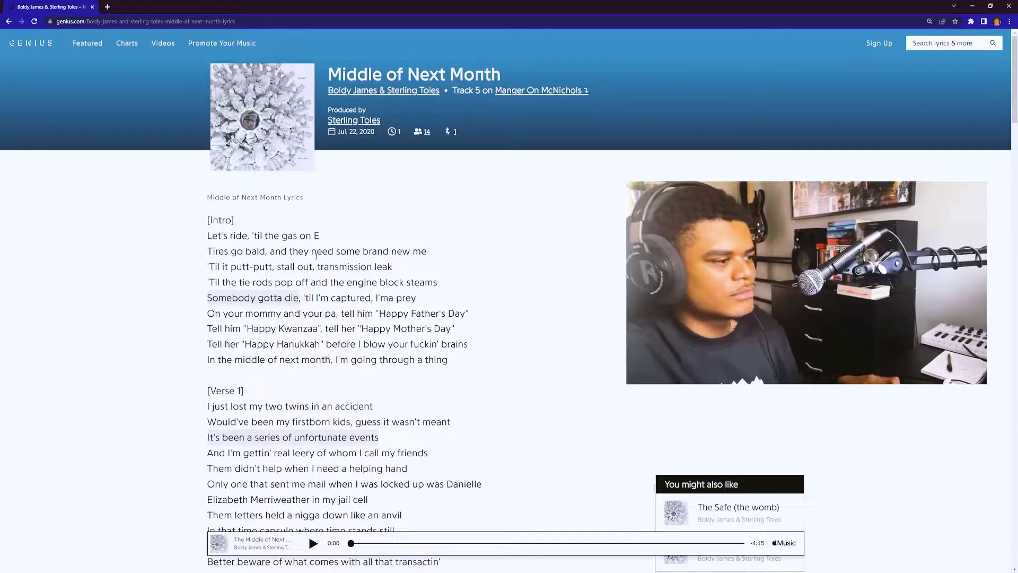
scroll(316, 254, "down", 2)
scroll(315, 254, "down", 1)
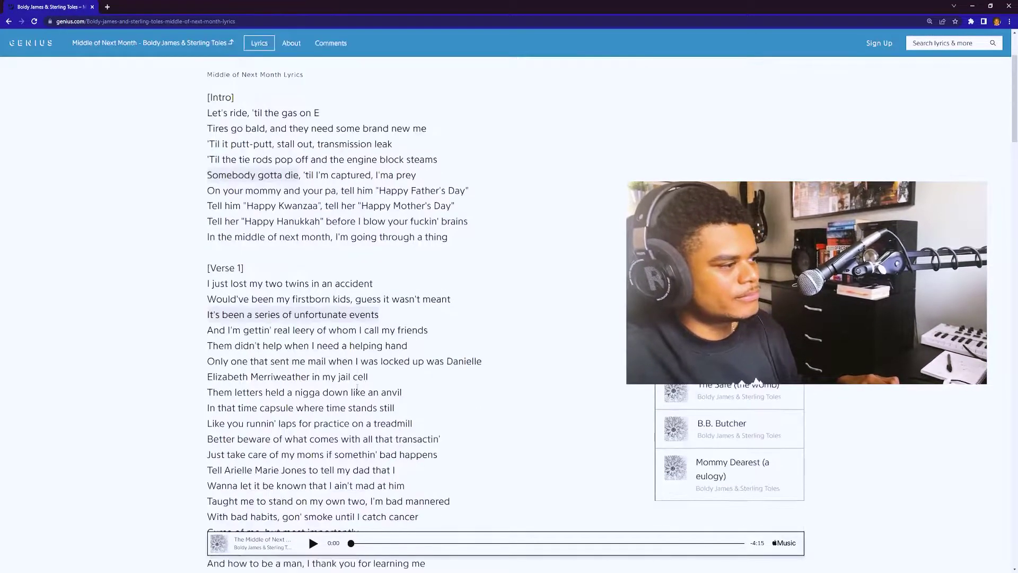
left_click(292, 315)
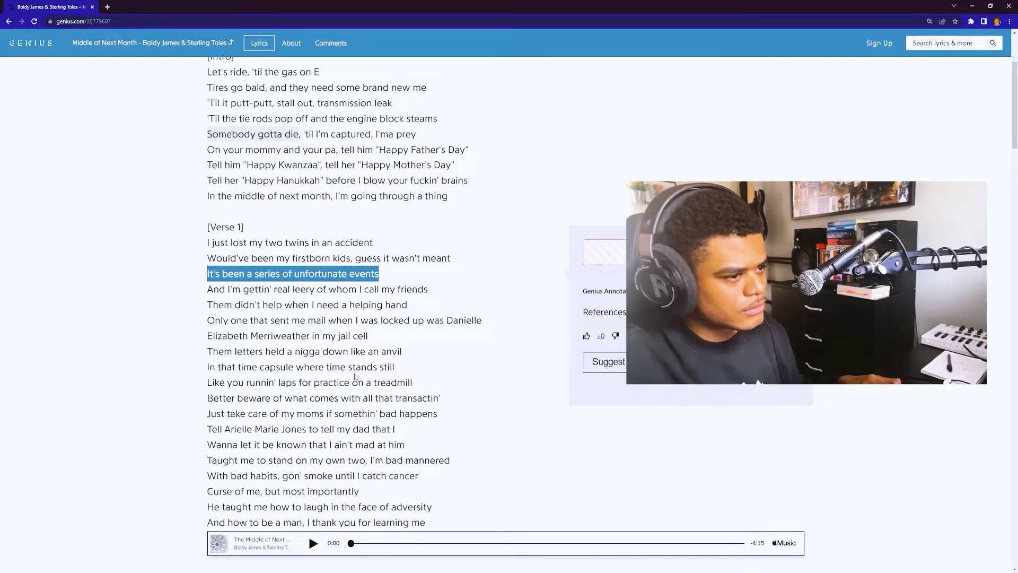
left_click(632, 409)
scroll(632, 409, "down", 1)
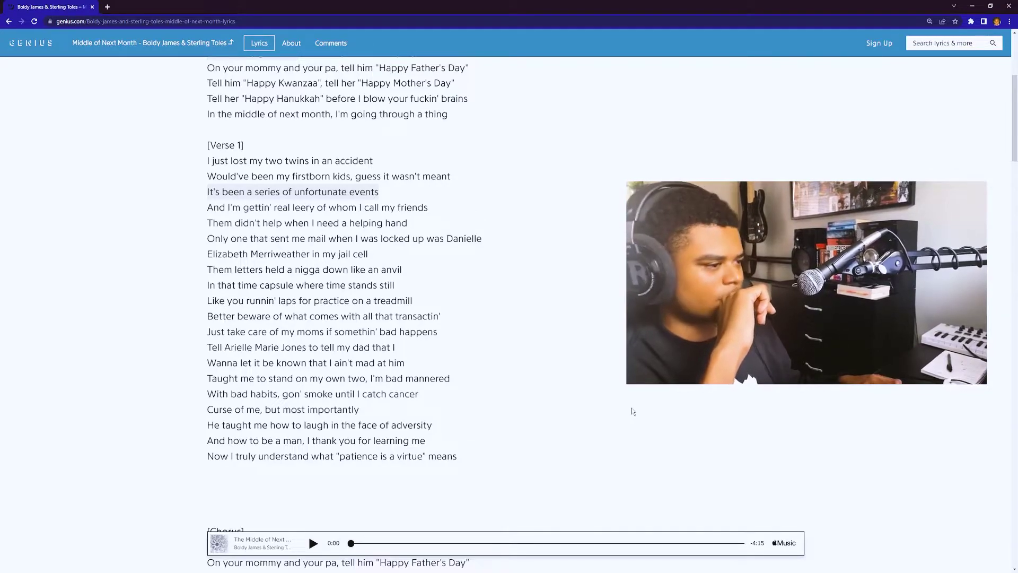
scroll(632, 410, "down", 3)
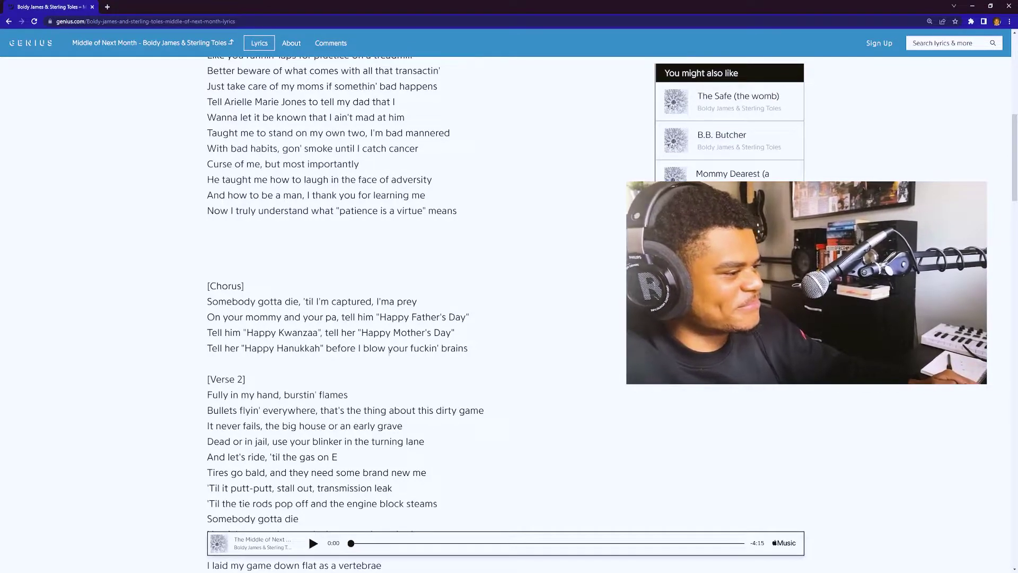
scroll(326, 371, "down", 1)
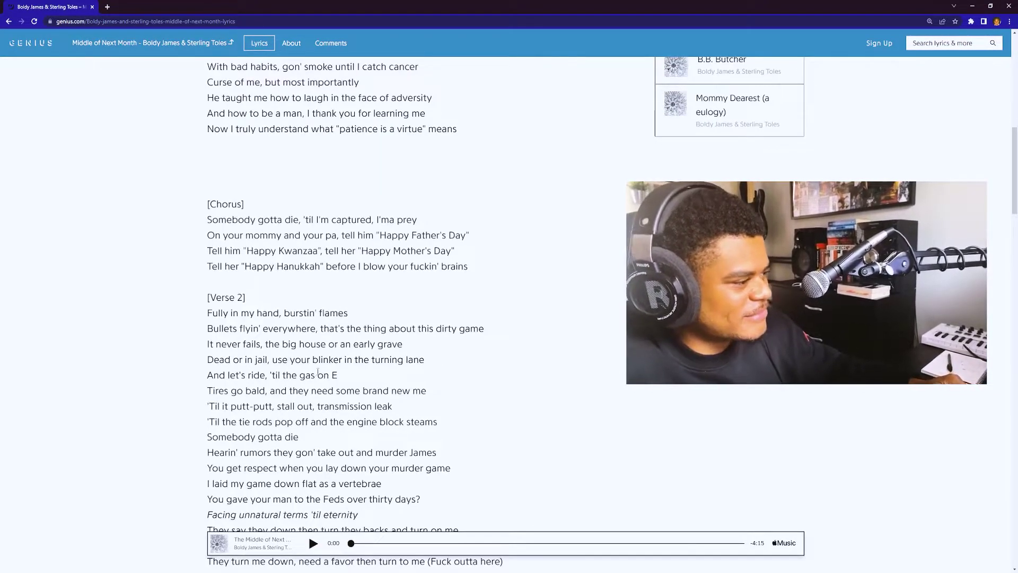
scroll(295, 324, "down", 1)
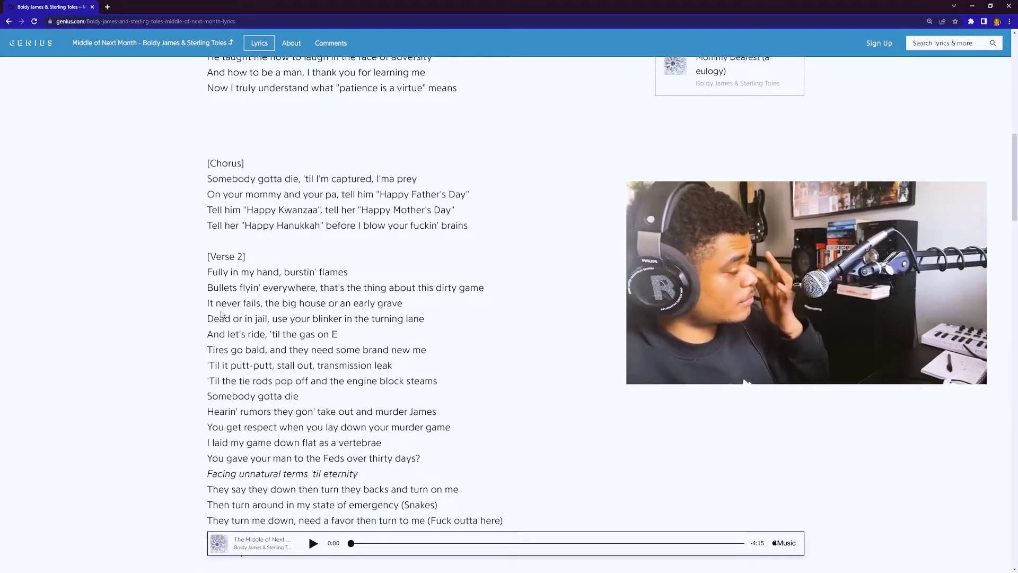
scroll(442, 373, "down", 1)
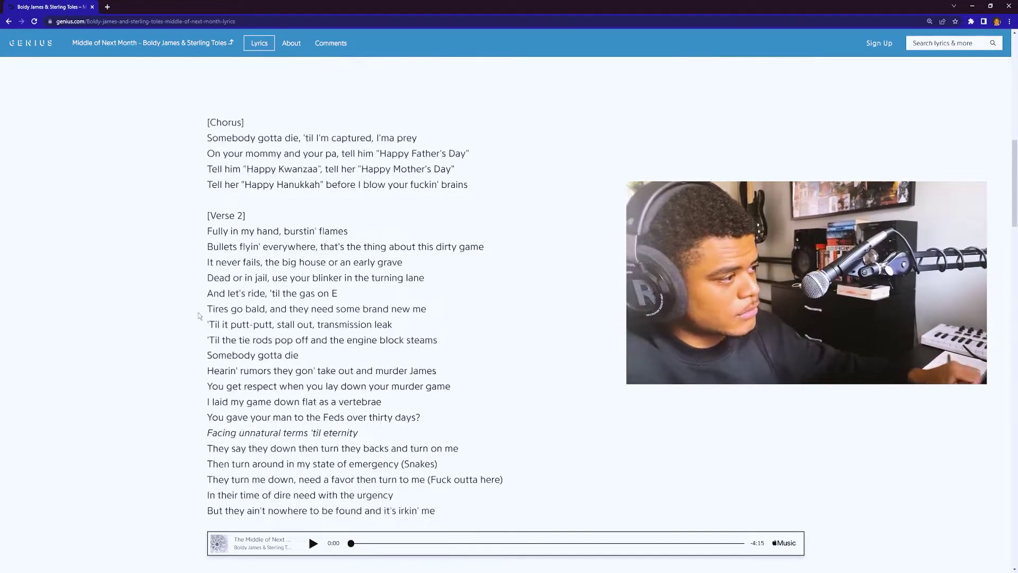
scroll(442, 373, "down", 2)
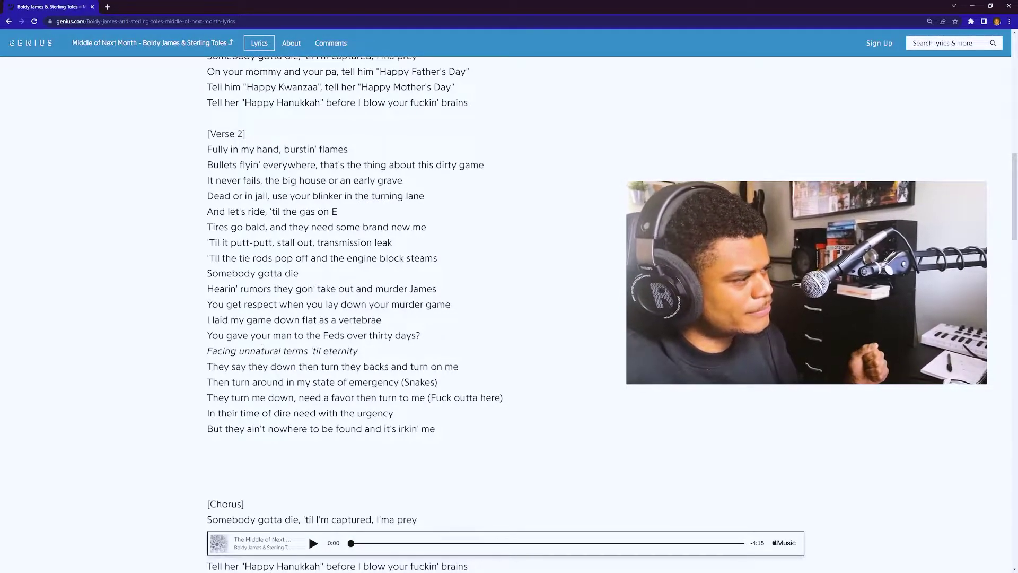
scroll(358, 369, "down", 1)
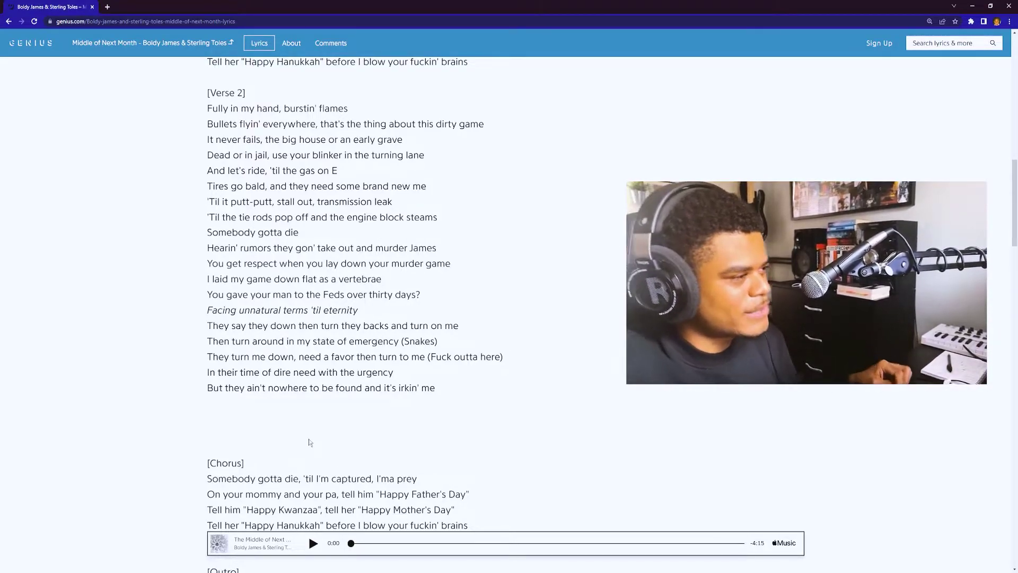
scroll(514, 500, "down", 2)
scroll(477, 476, "up", 2)
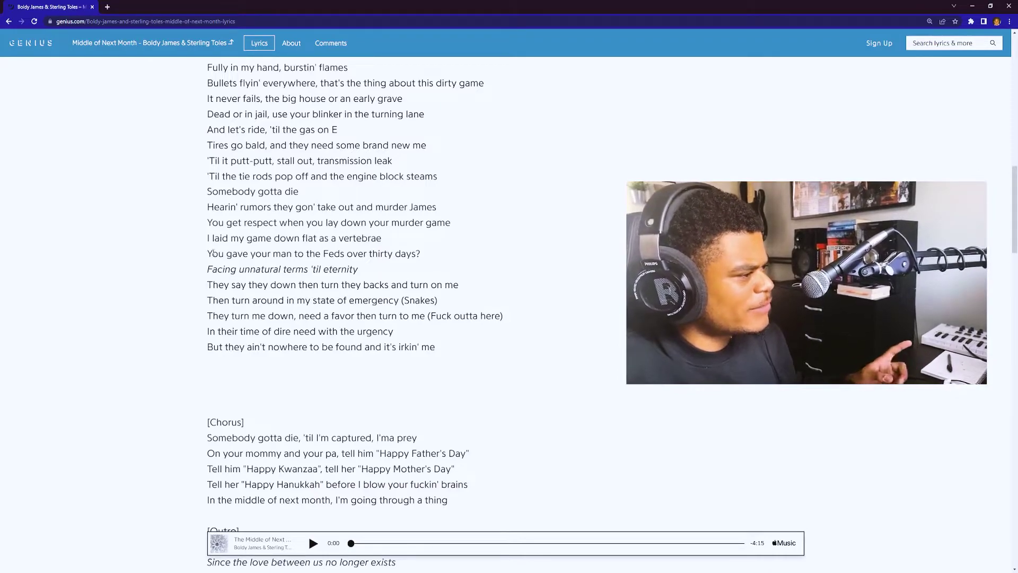
Highlight the 'Feds over thirty days' line, dismiss the sign-up popup, and reach 'The Safe (the womb)'.
left_click_drag(207, 253, 415, 254)
left_click(418, 254)
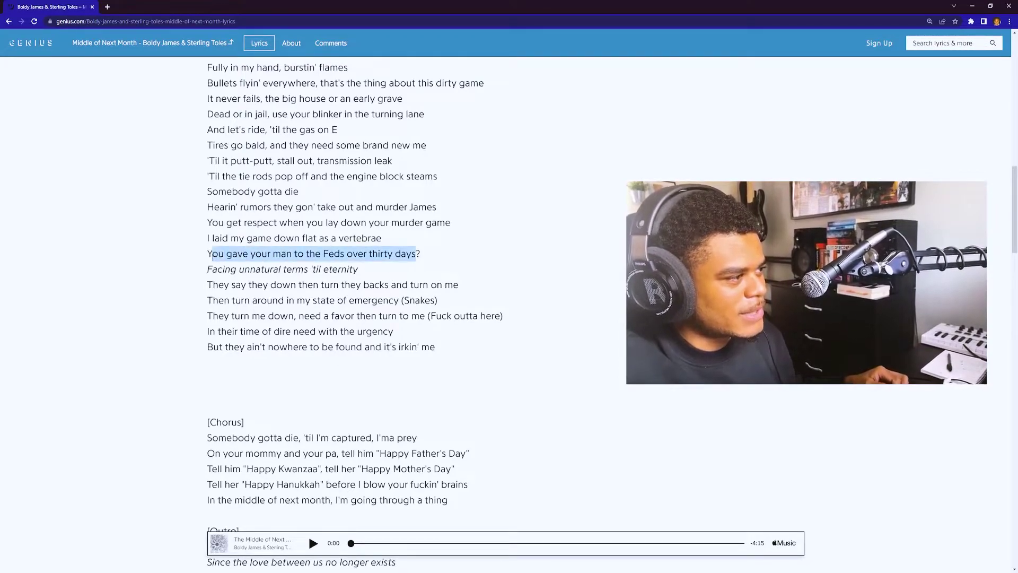
left_click_drag(418, 254, 233, 284)
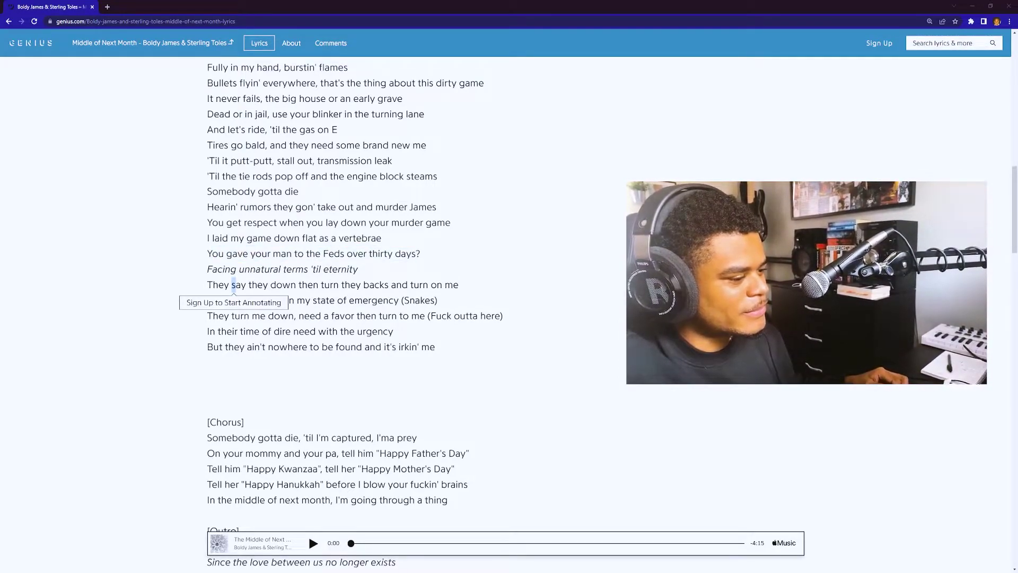
left_click(326, 319)
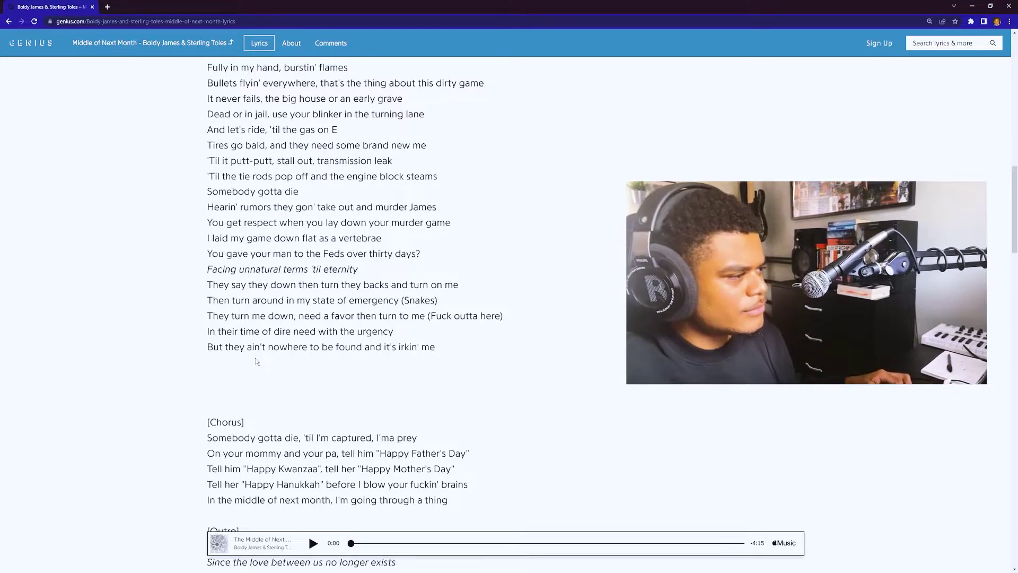
scroll(256, 361, "down", 1)
scroll(257, 362, "down", 2)
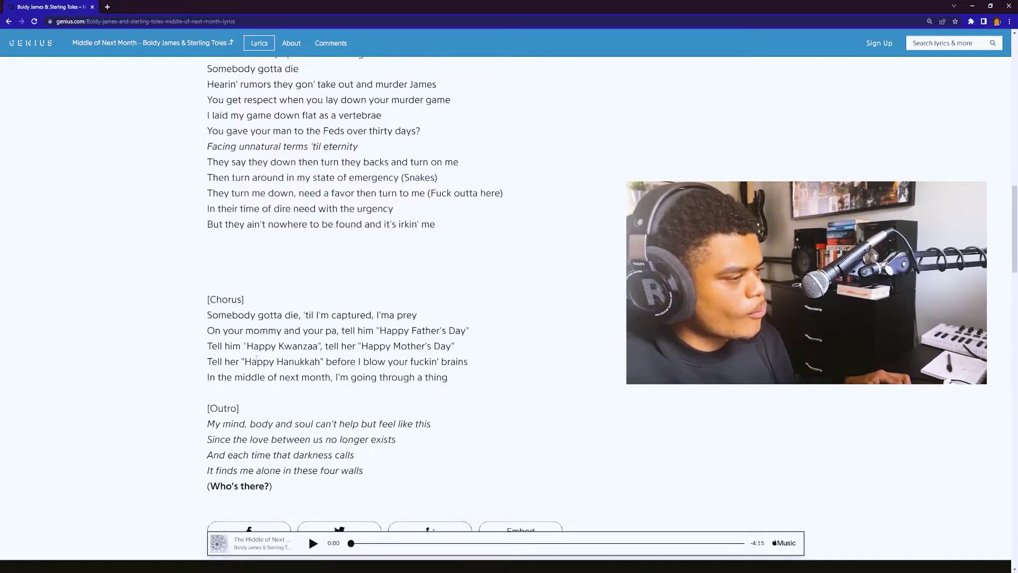
scroll(467, 431, "down", 1)
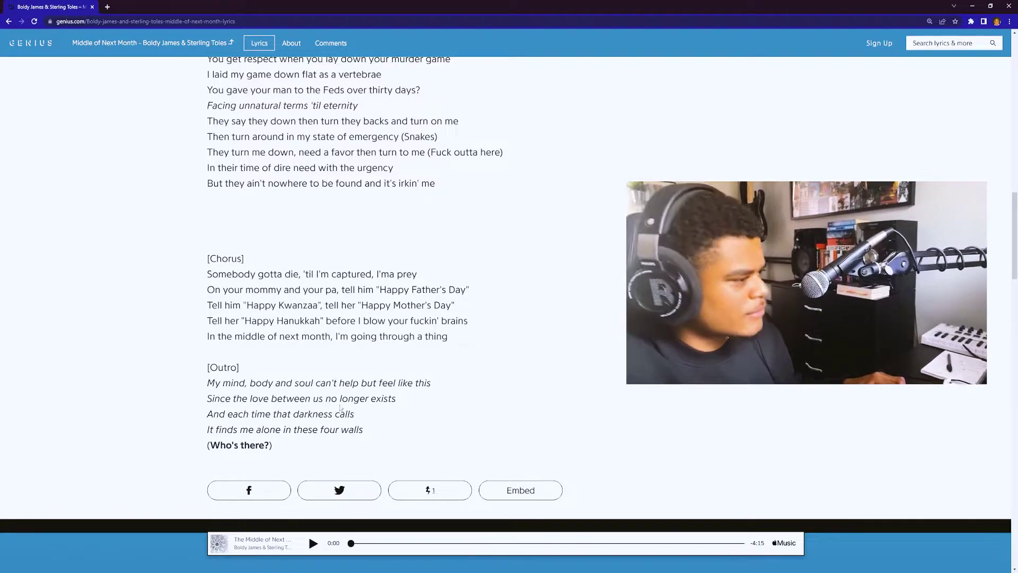
scroll(440, 445, "up", 1)
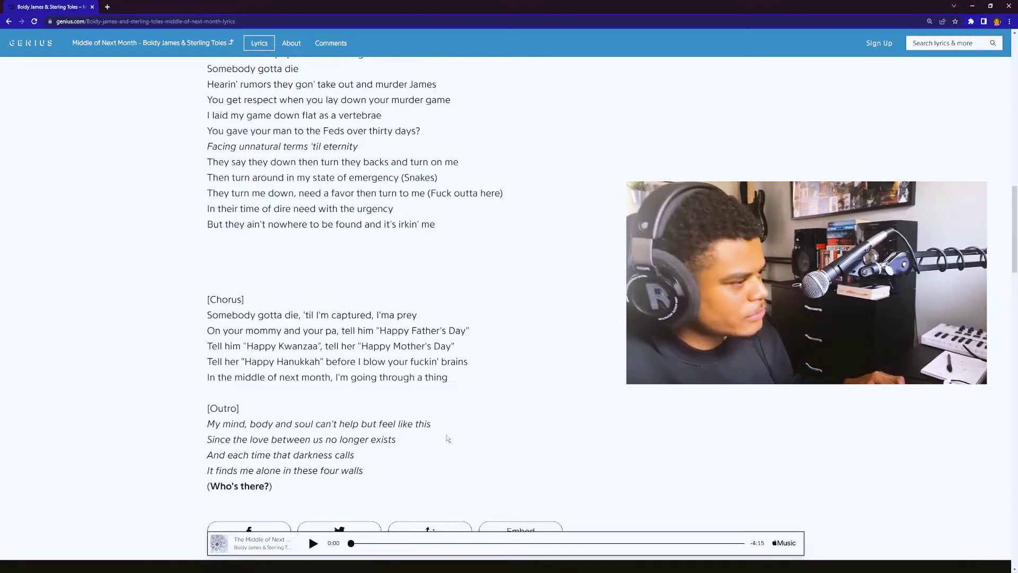
scroll(446, 443, "down", 1)
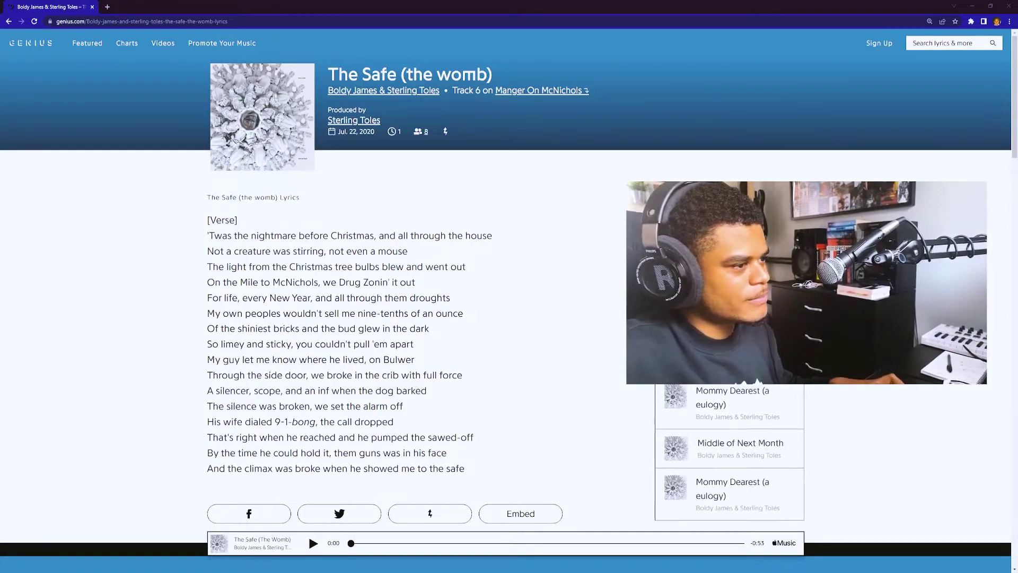
scroll(421, 353, "down", 2)
scroll(398, 366, "down", 2)
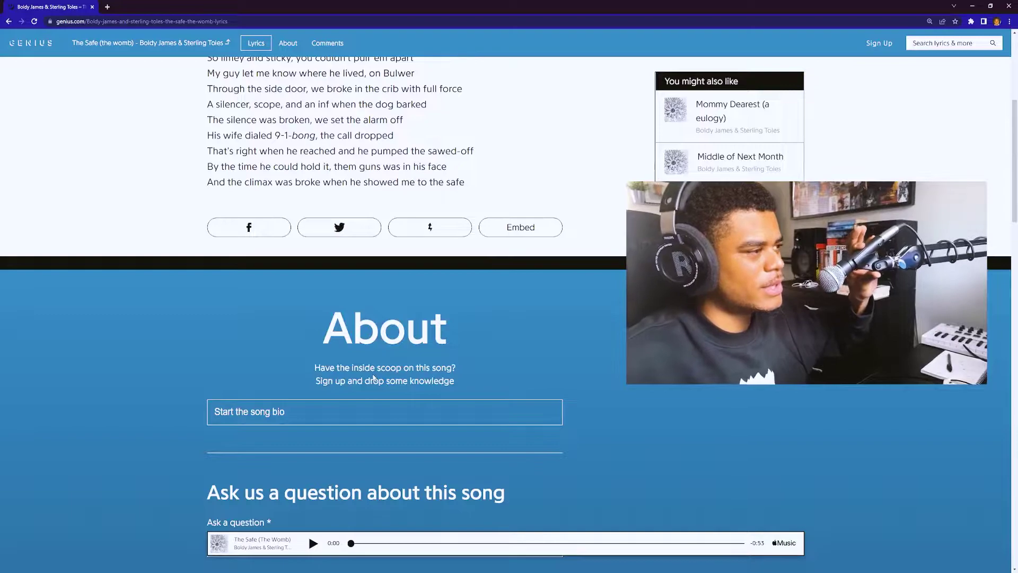
scroll(373, 378, "up", 4)
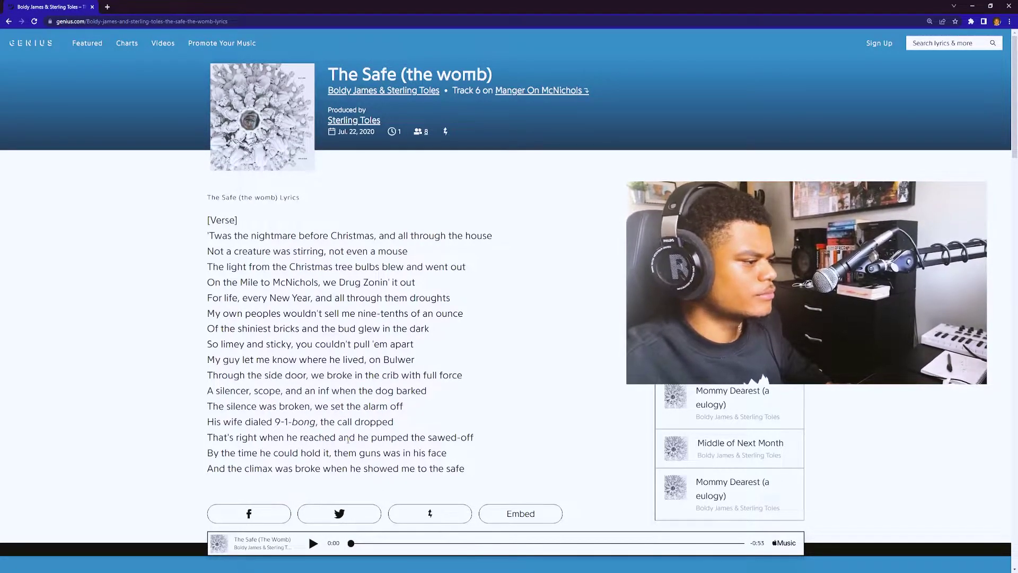
scroll(459, 329, "down", 1)
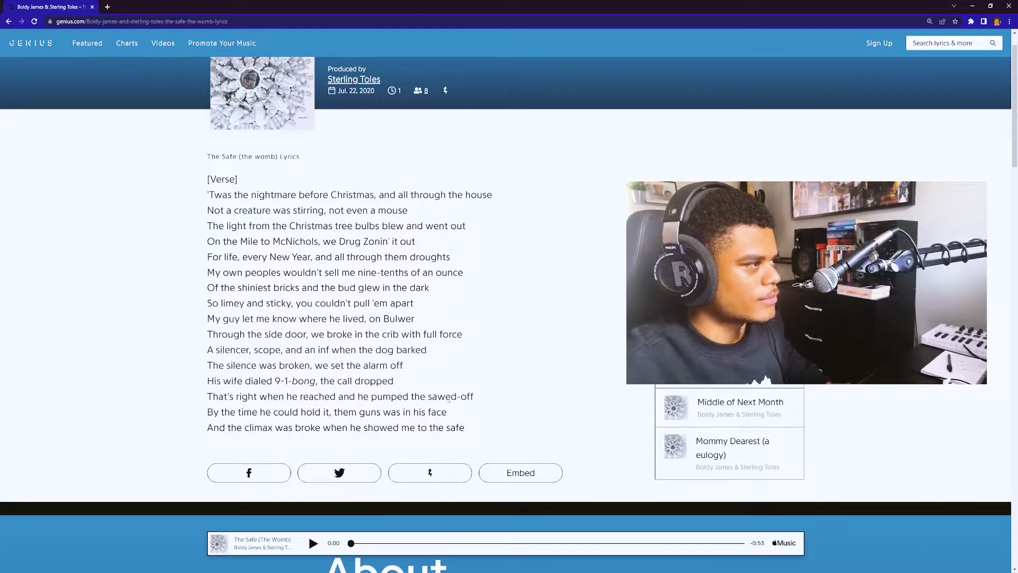
scroll(448, 397, "up", 1)
scroll(466, 155, "down", 5)
scroll(340, 443, "down", 6)
scroll(340, 443, "down", 3)
scroll(361, 440, "up", 4)
scroll(366, 517, "up", 3)
scroll(365, 516, "down", 3)
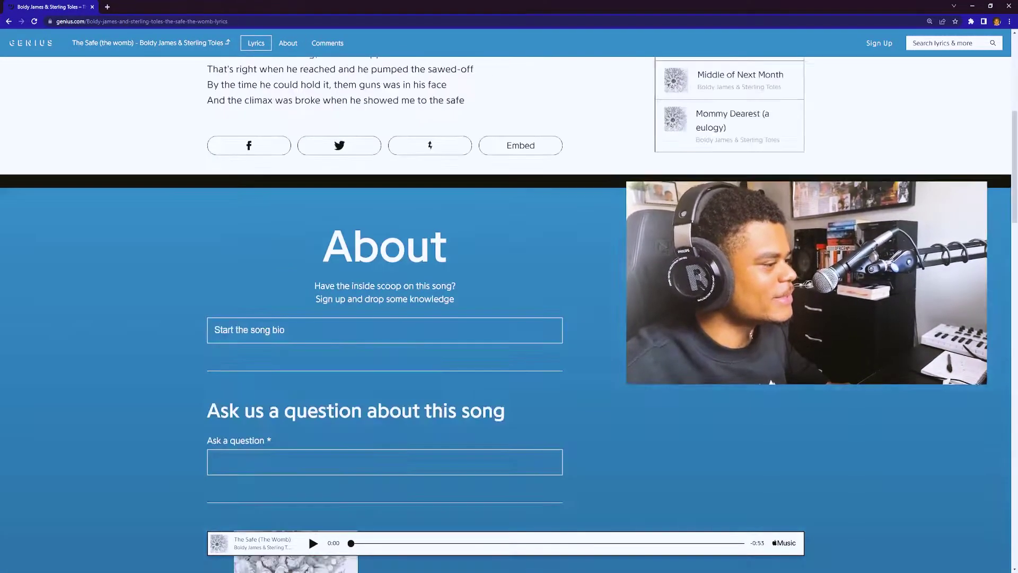
scroll(437, 410, "down", 3)
scroll(437, 410, "down", 3)
scroll(370, 397, "up", 5)
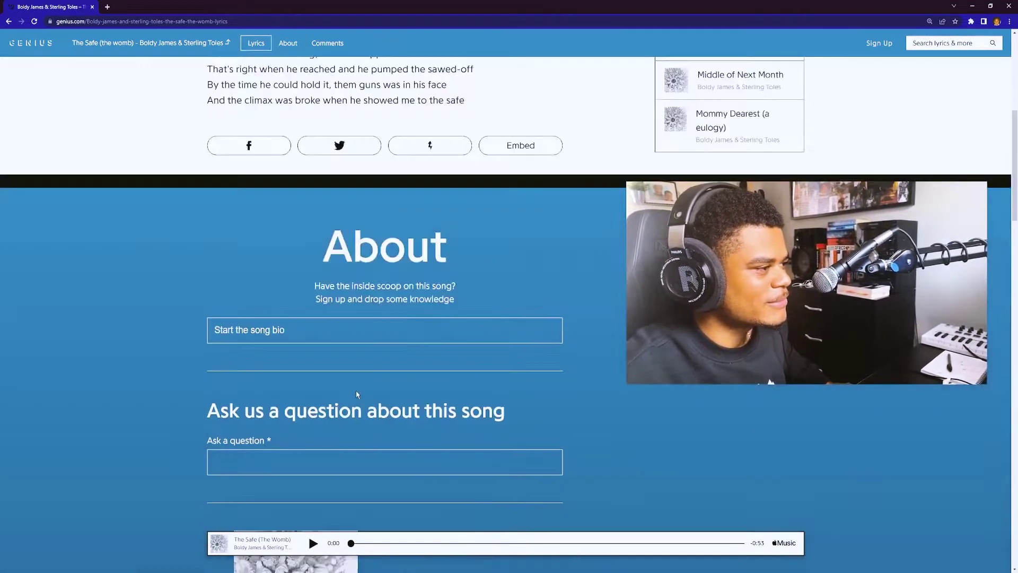
scroll(356, 391, "up", 3)
scroll(413, 374, "up", 3)
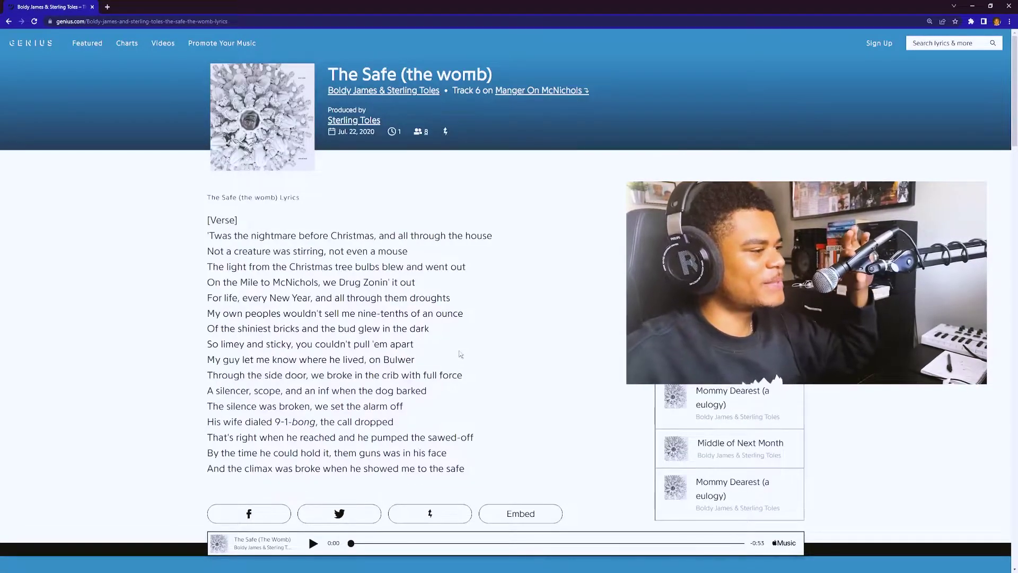
scroll(568, 353, "down", 3)
scroll(367, 434, "down", 3)
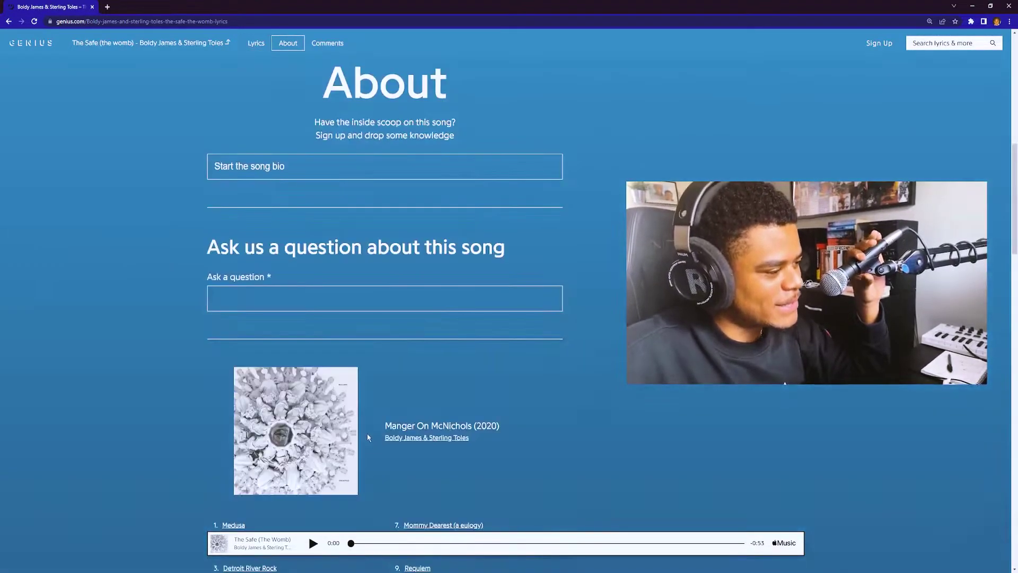
scroll(345, 425, "down", 1)
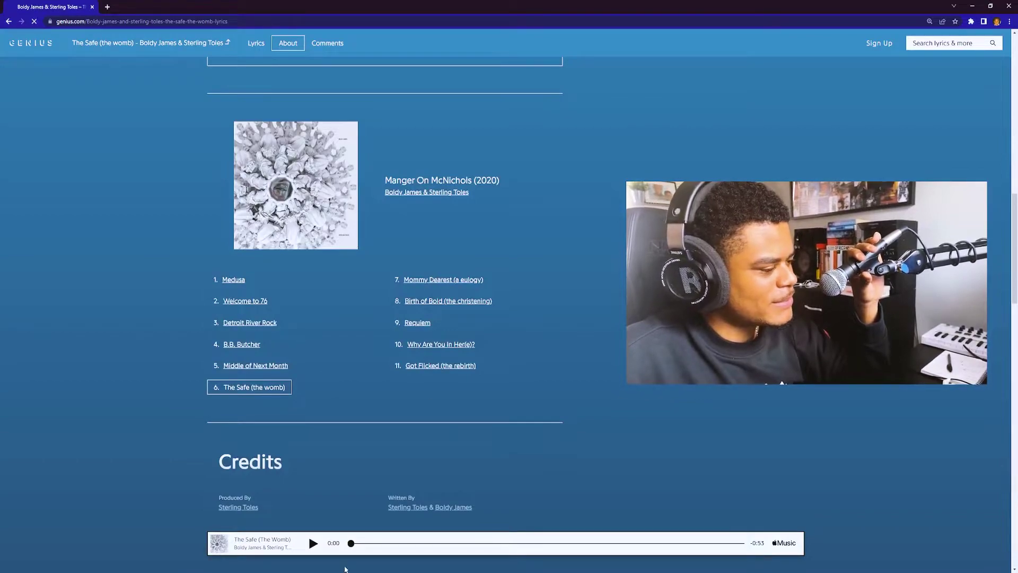
scroll(431, 403, "up", 2)
Open track 7, 'Mommy Dearest (a eulogy)', from the album tracklist.
left_click(441, 443)
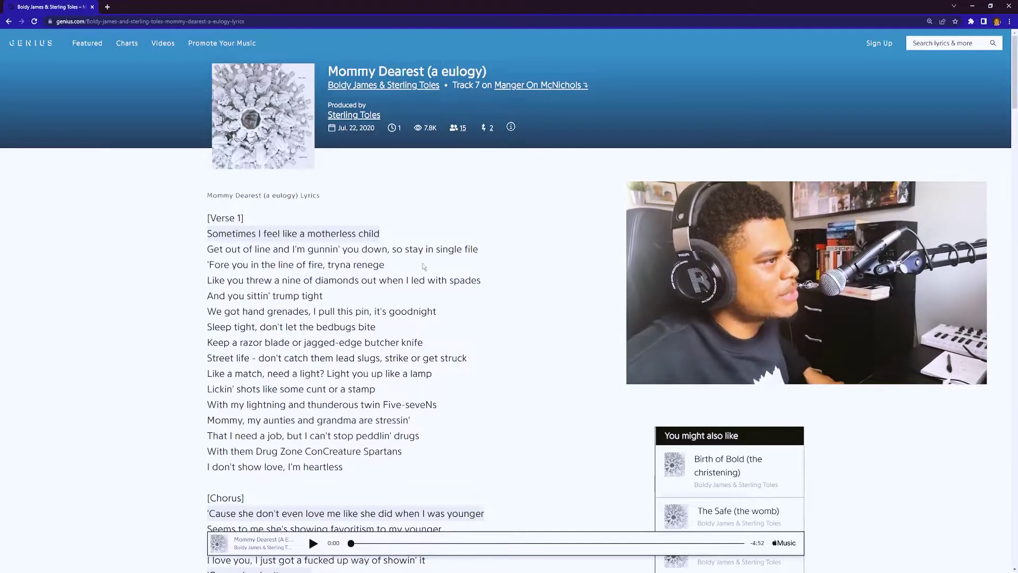
scroll(423, 266, "down", 1)
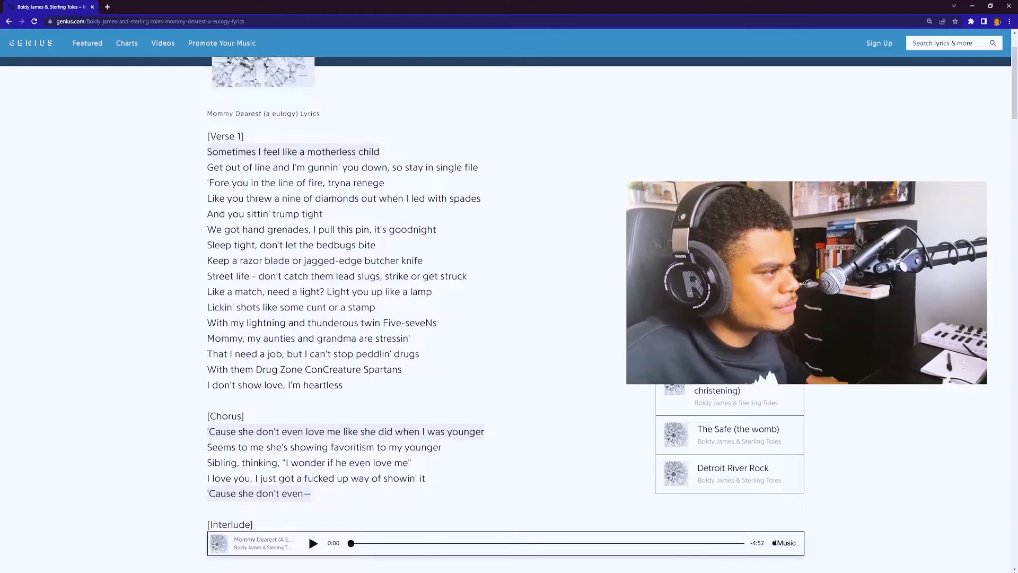
scroll(428, 215, "down", 1)
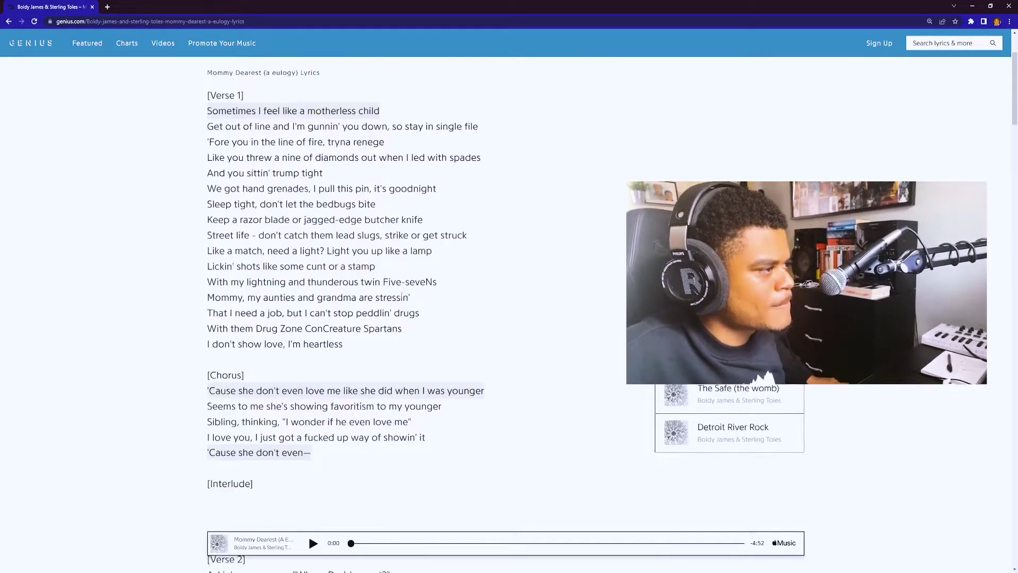
scroll(401, 296, "down", 1)
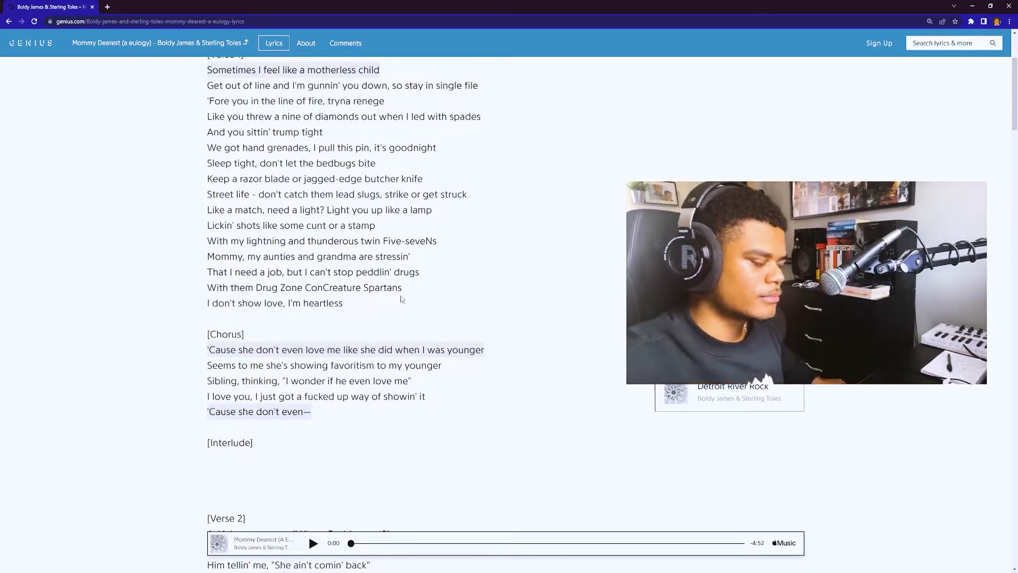
scroll(342, 507, "down", 1)
scroll(342, 506, "down", 1)
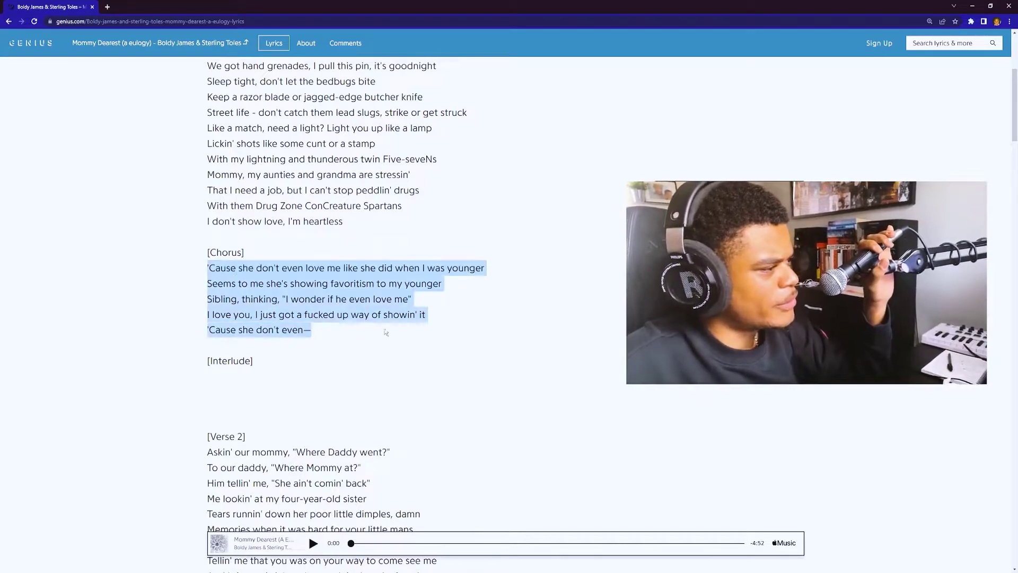
left_click(359, 278)
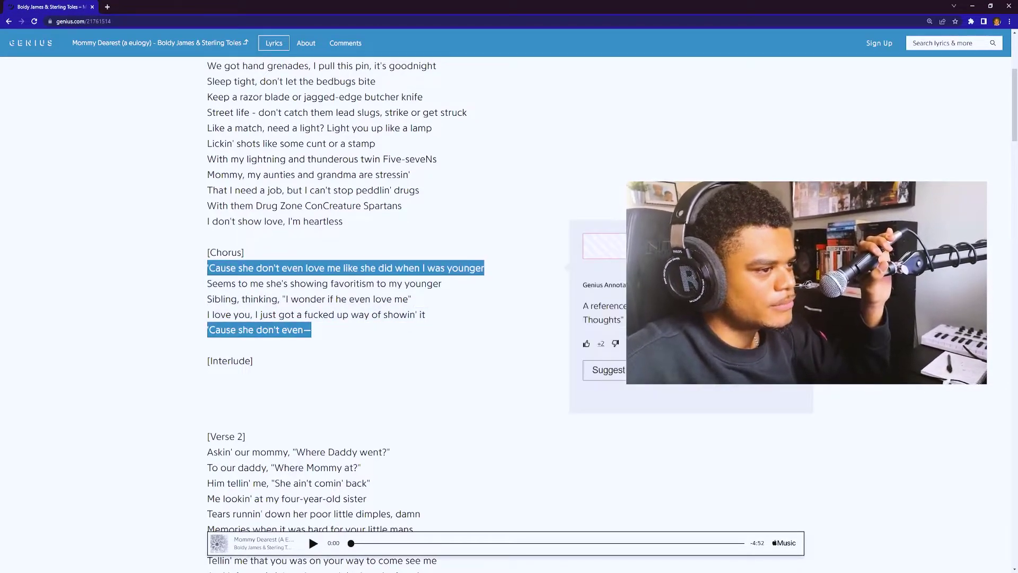
left_click(337, 294)
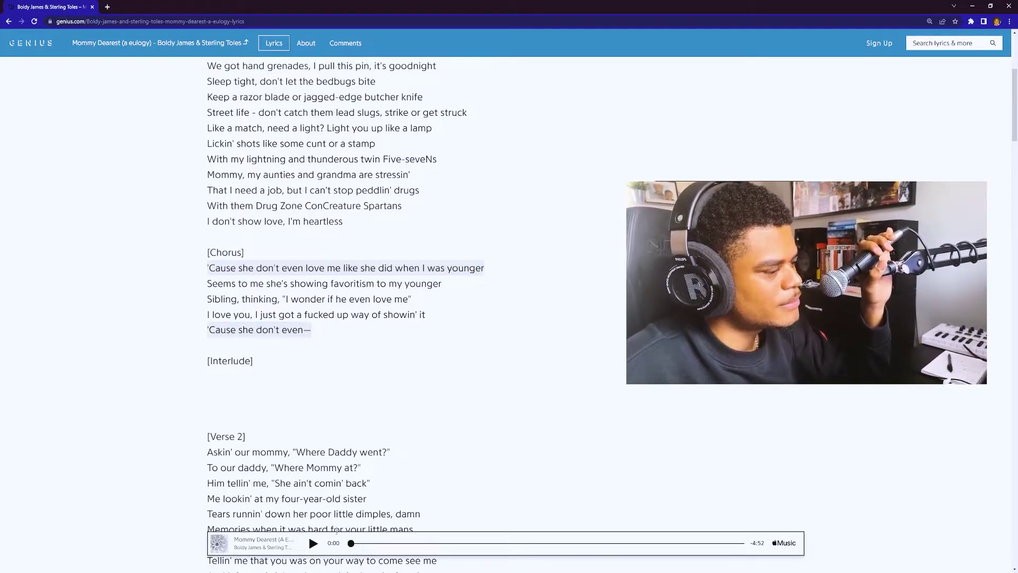
scroll(305, 416, "down", 2)
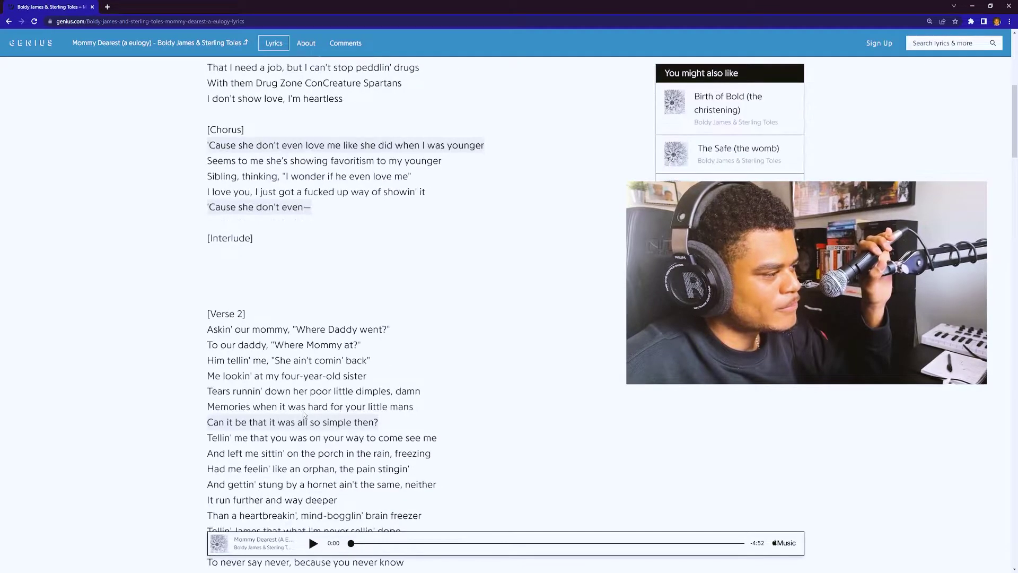
scroll(308, 534, "down", 2)
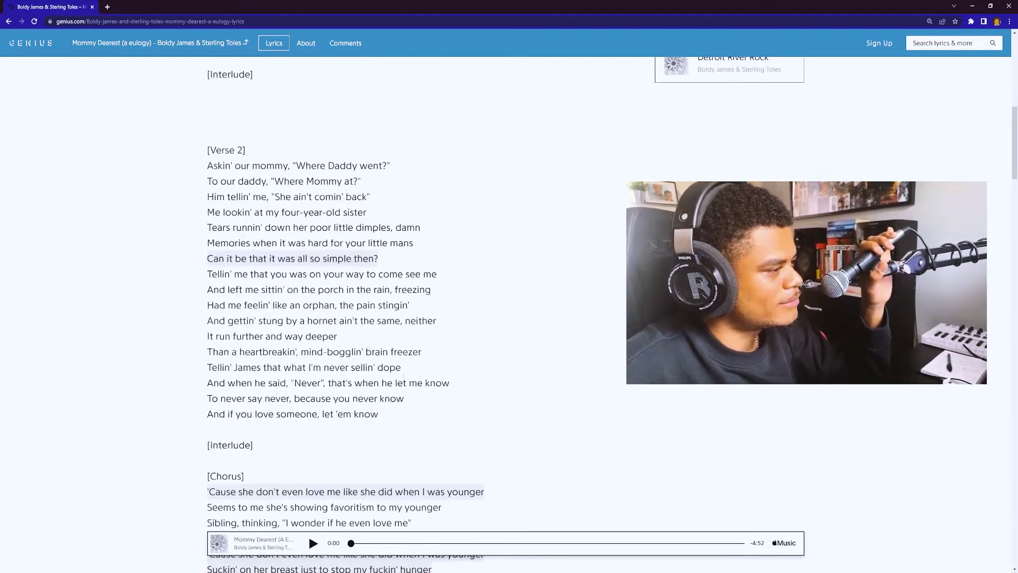
scroll(384, 338, "up", 1)
scroll(383, 341, "down", 1)
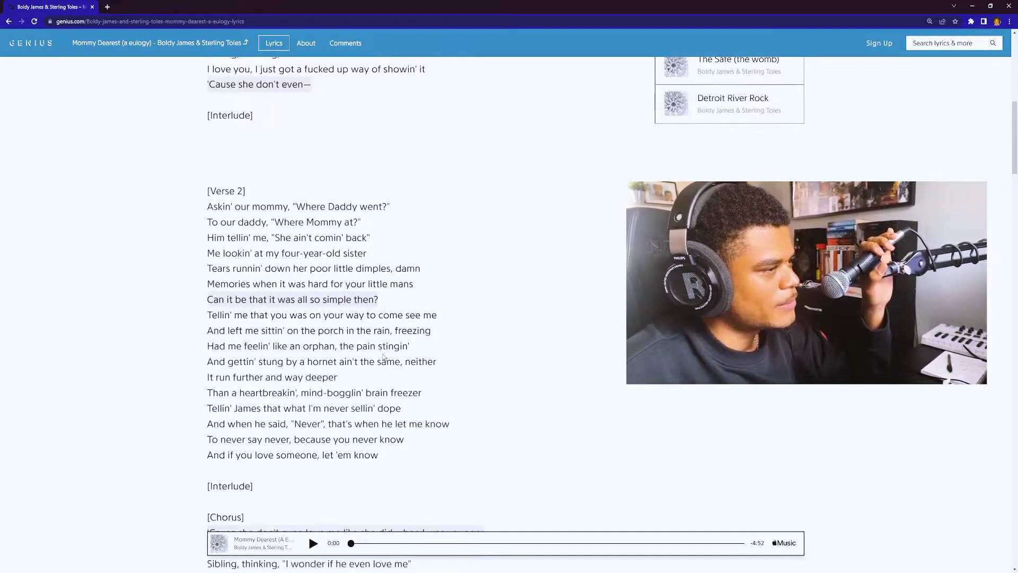
scroll(448, 314, "up", 2)
left_click(478, 146)
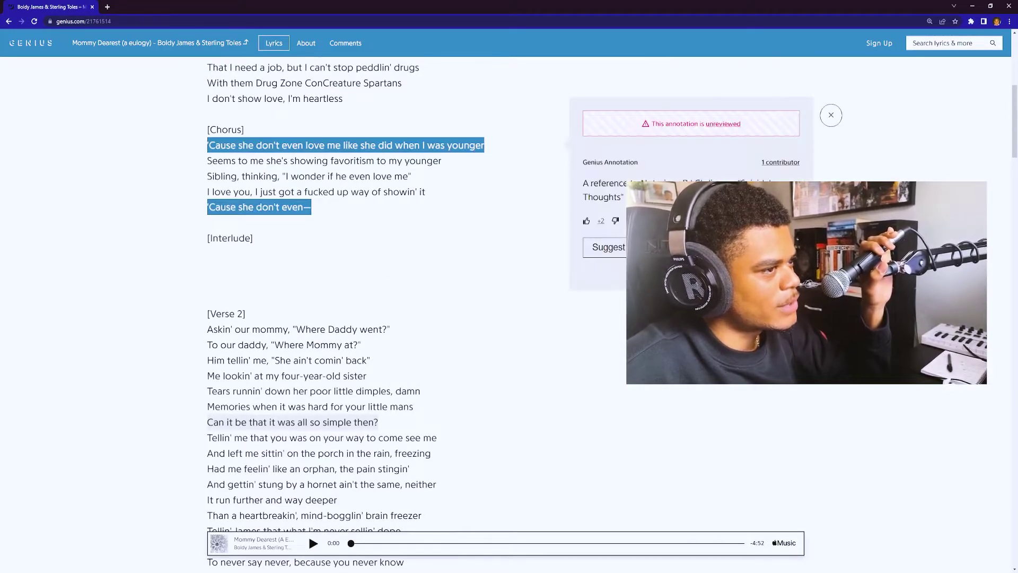
left_click(470, 241)
scroll(427, 345, "down", 3)
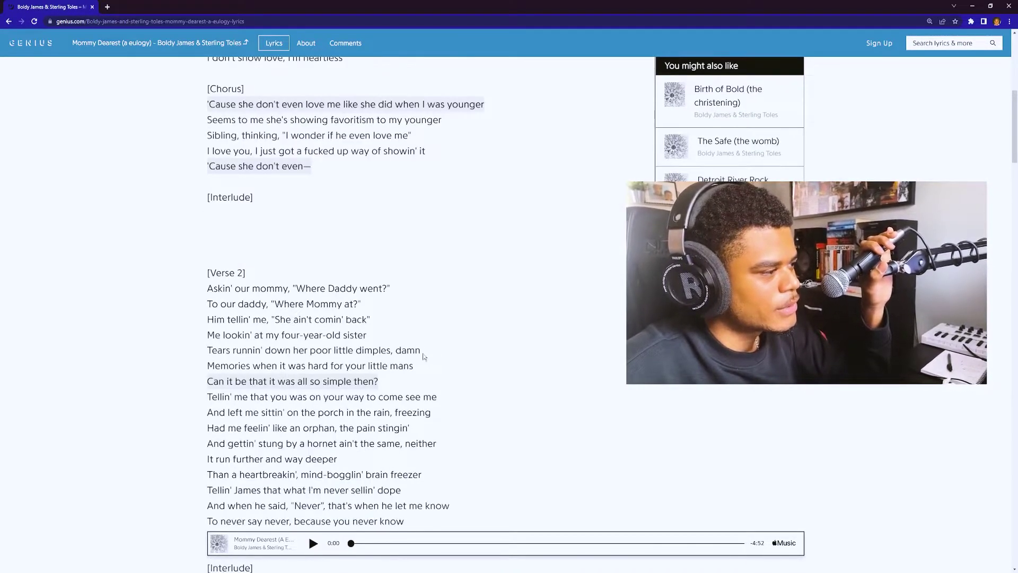
scroll(421, 355, "up", 1)
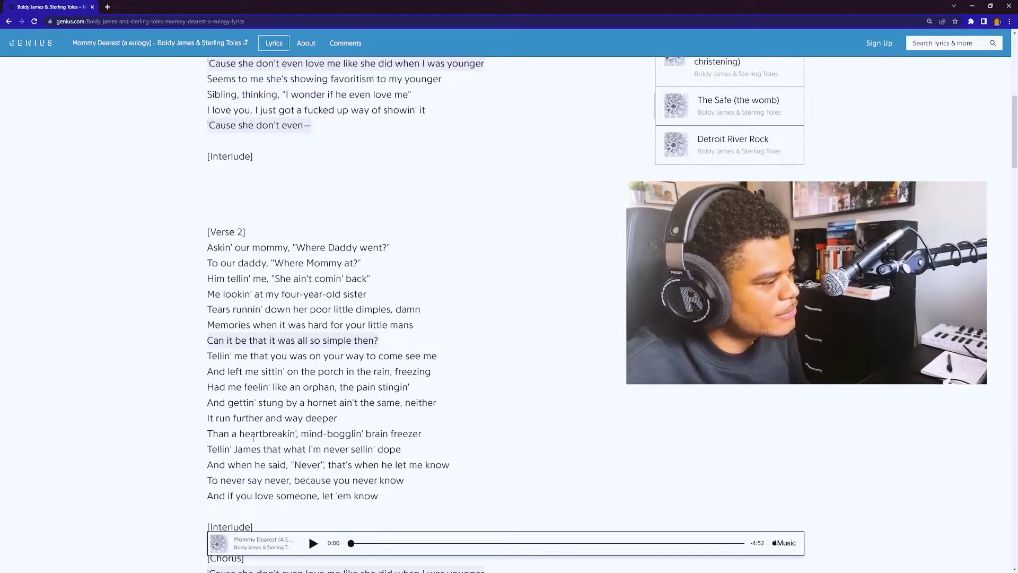
scroll(328, 404, "down", 1)
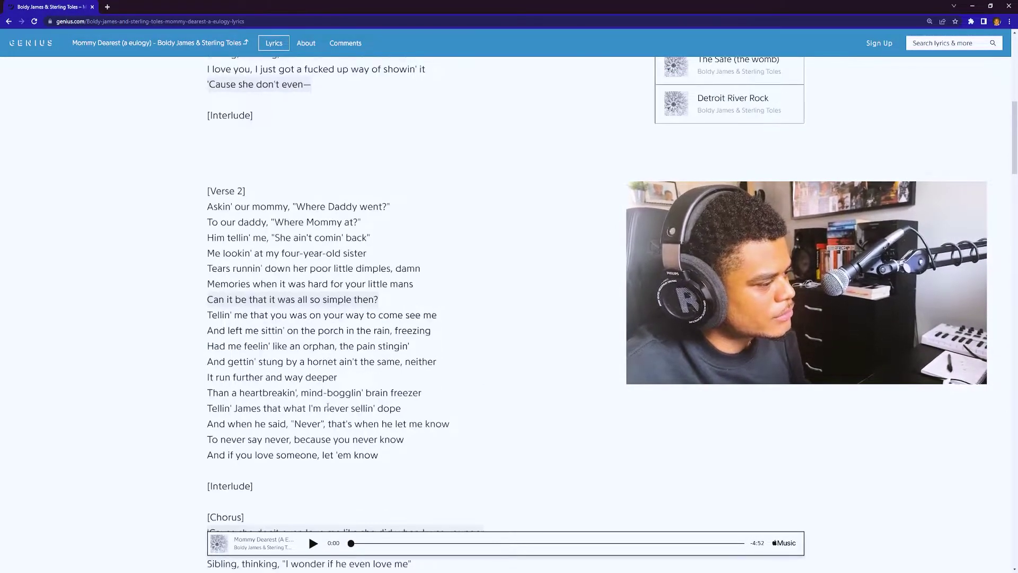
scroll(387, 432, "down", 1)
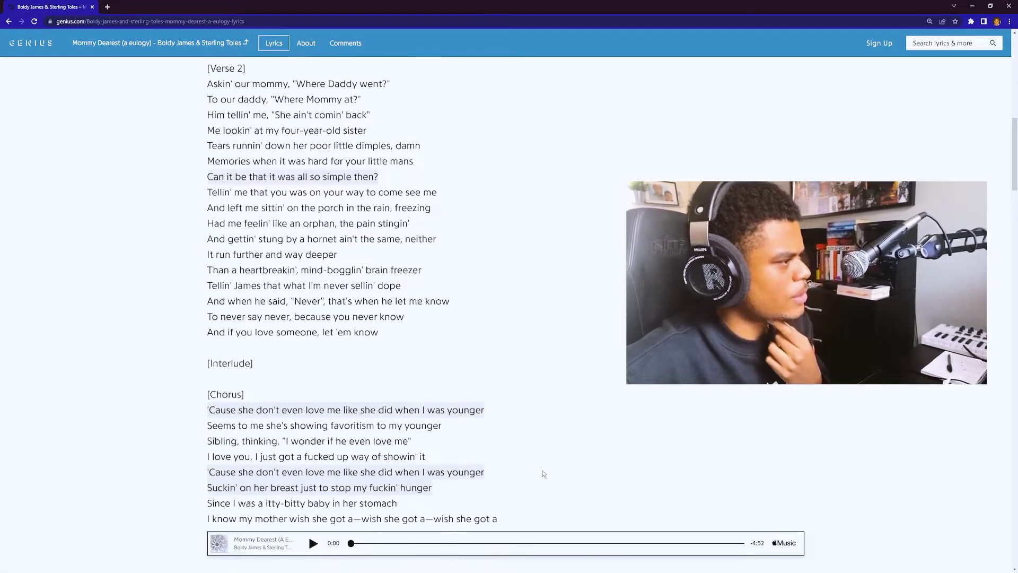
scroll(540, 468, "up", 10)
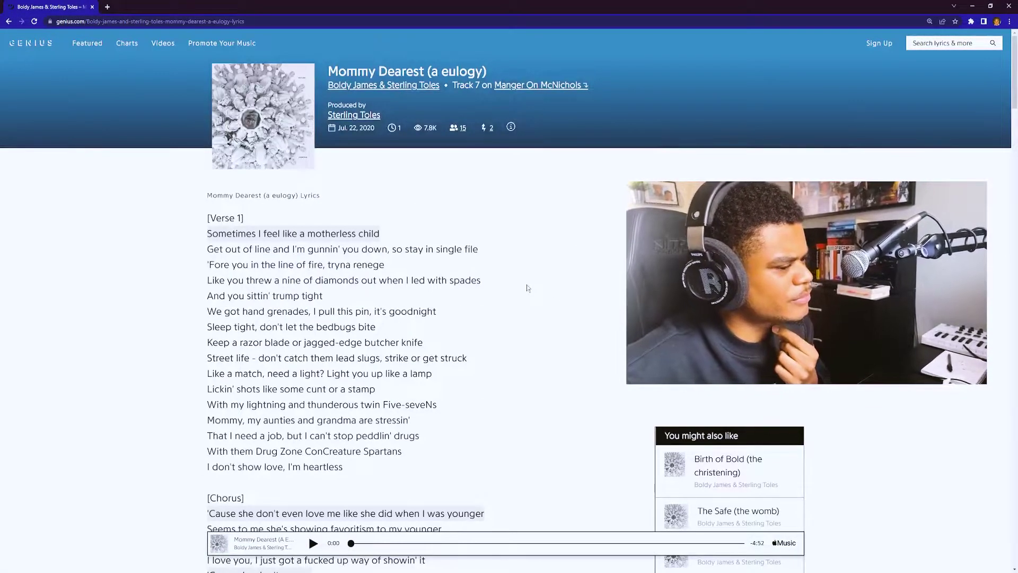
scroll(526, 287, "down", 3)
scroll(541, 334, "down", 1)
scroll(561, 382, "down", 1)
scroll(561, 383, "down", 3)
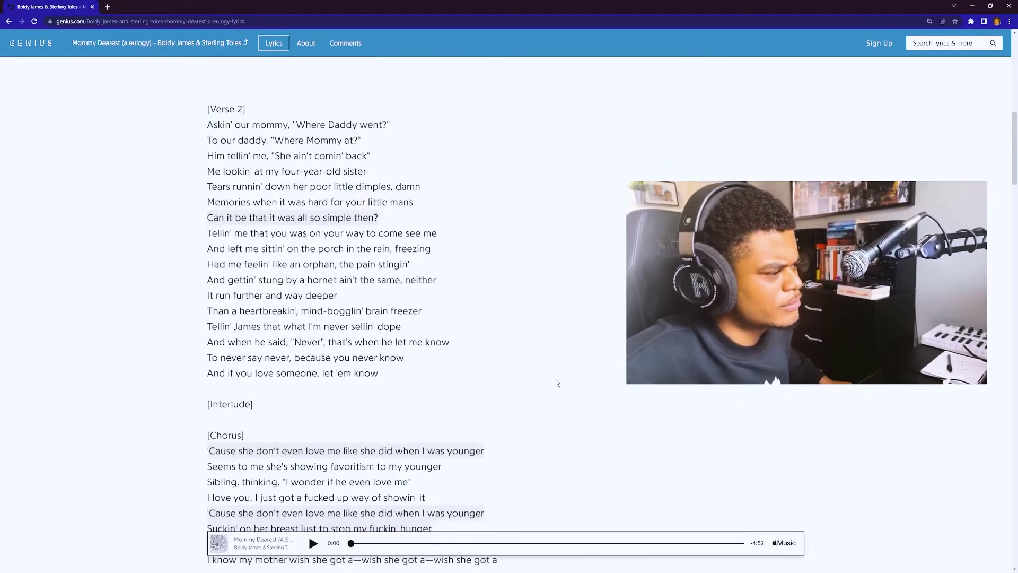
scroll(554, 383, "down", 2)
scroll(551, 383, "down", 2)
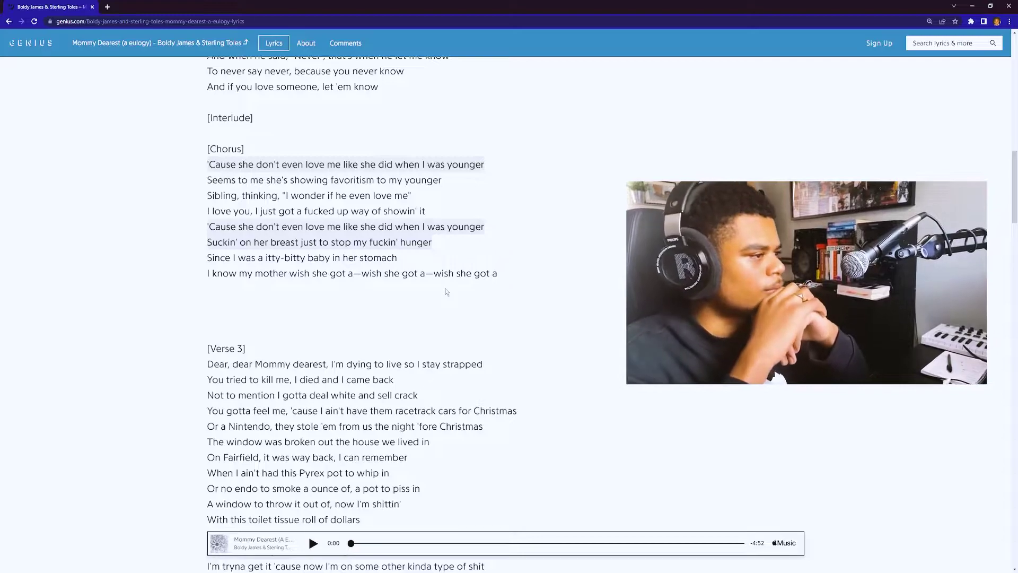
scroll(444, 291, "down", 1)
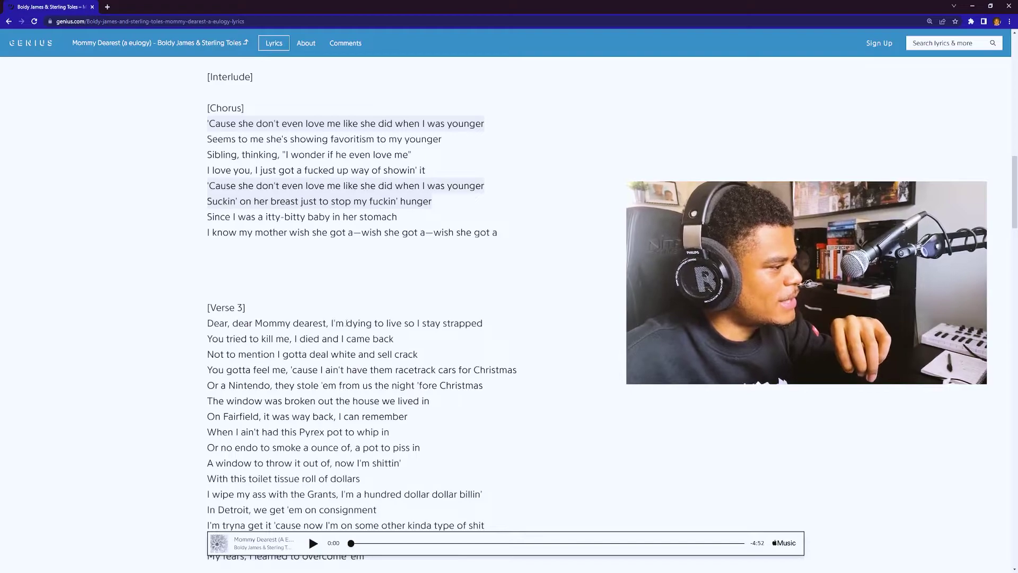
double_click(359, 323)
double_click(394, 323)
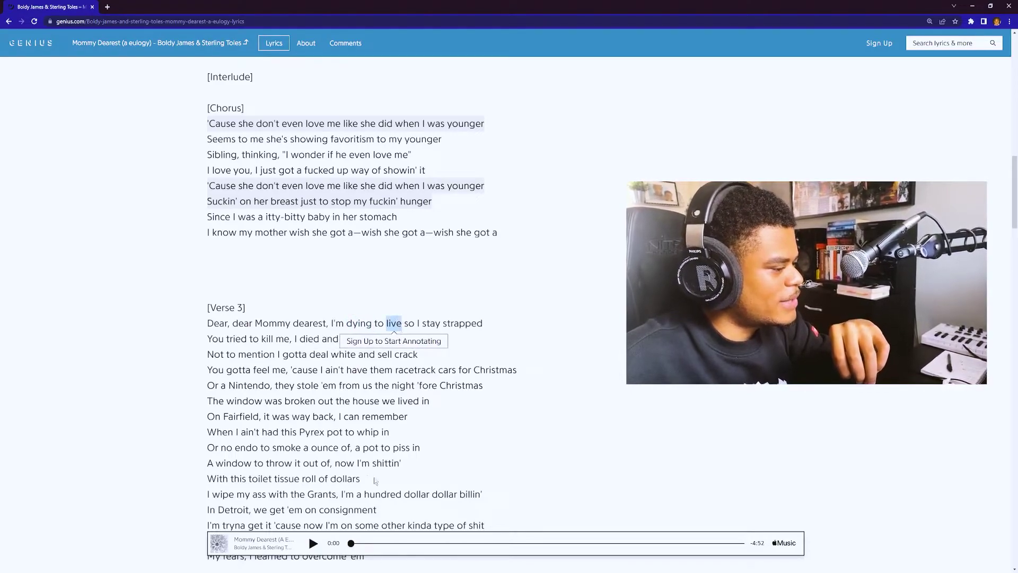
left_click(394, 323)
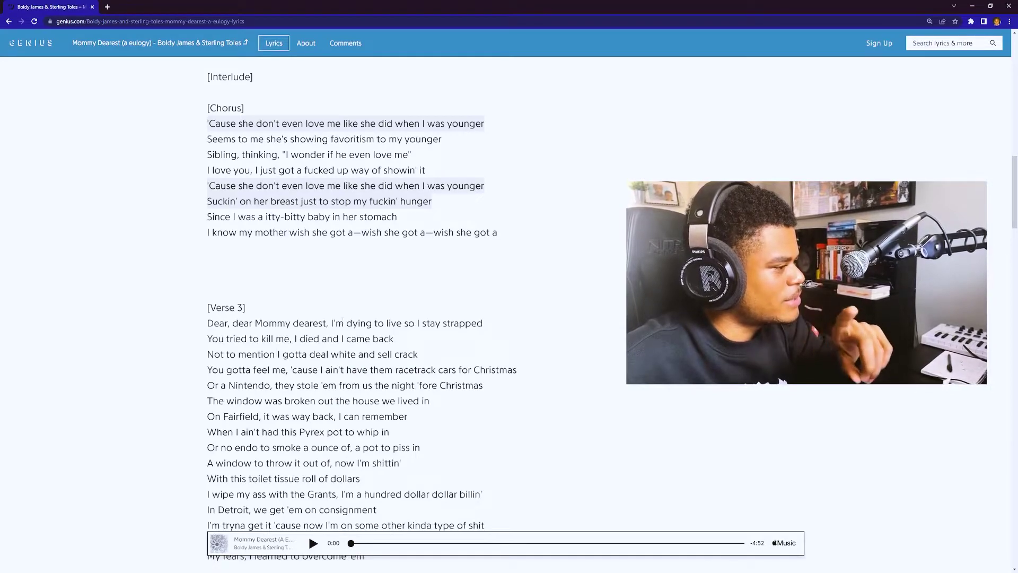
left_click_drag(331, 323, 419, 322)
left_click(385, 425)
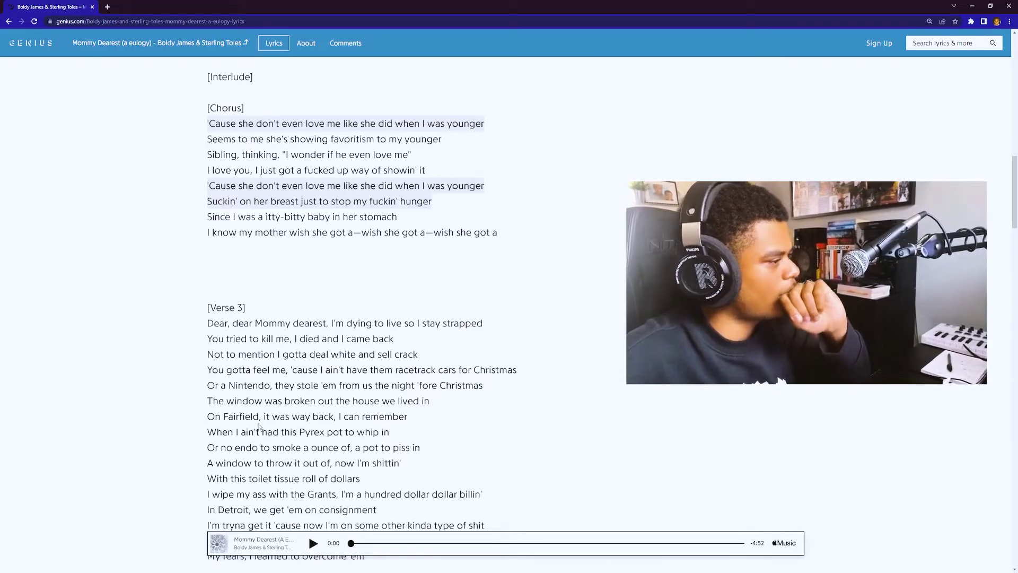
scroll(260, 426, "down", 1)
scroll(263, 437, "down", 1)
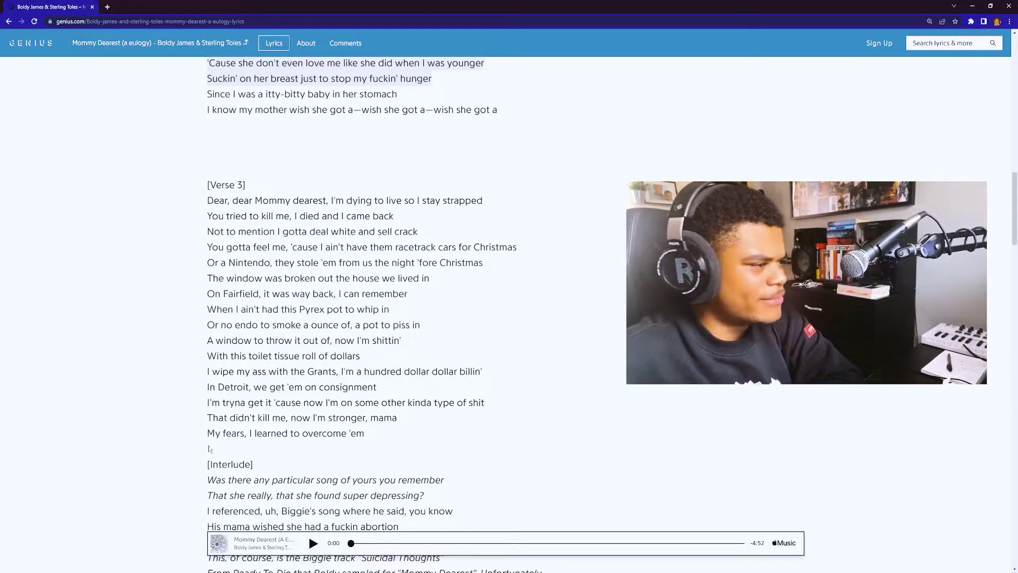
scroll(191, 446, "down", 1)
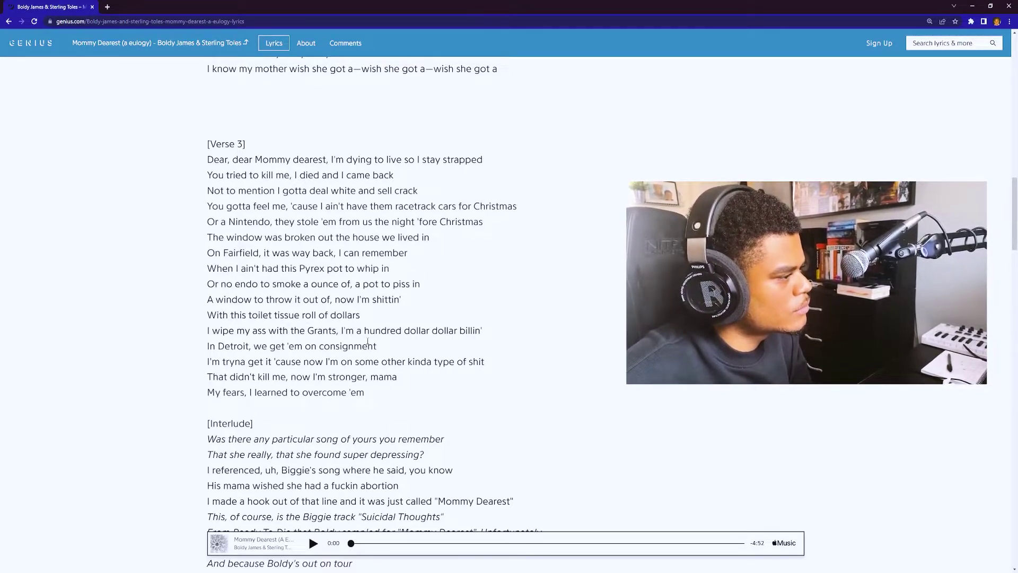
scroll(332, 314, "down", 3)
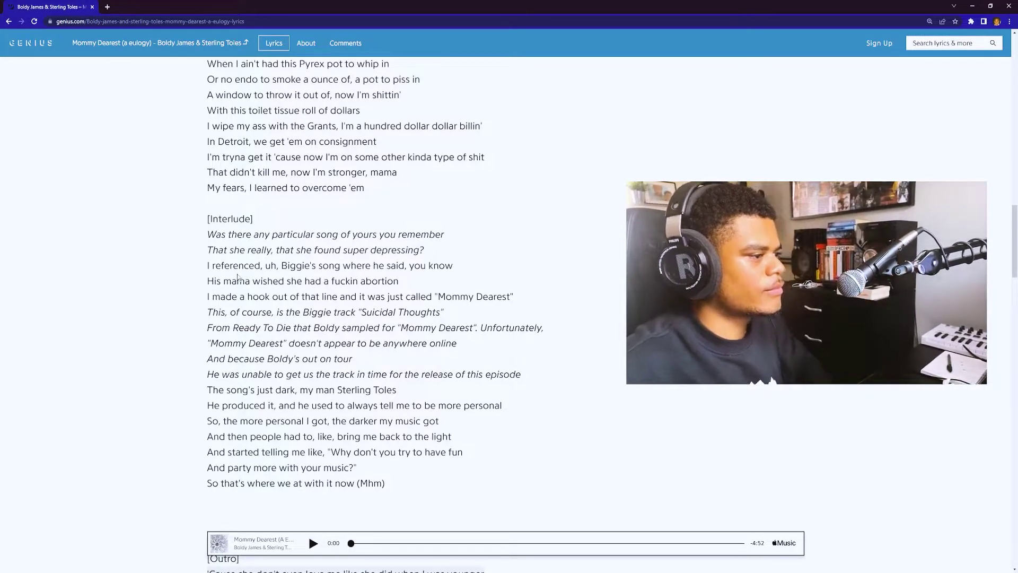
scroll(315, 290, "up", 2)
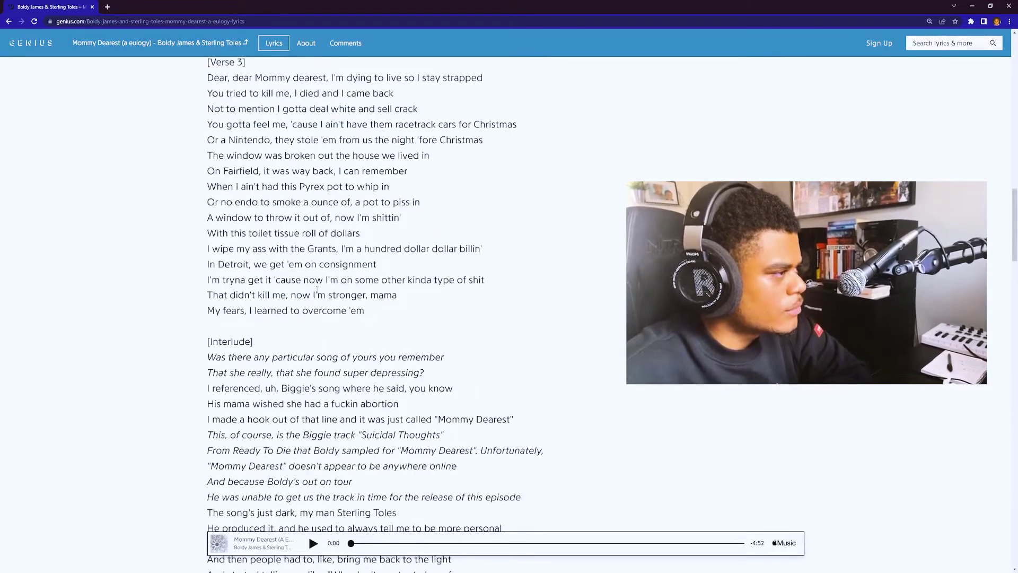
scroll(315, 290, "up", 1)
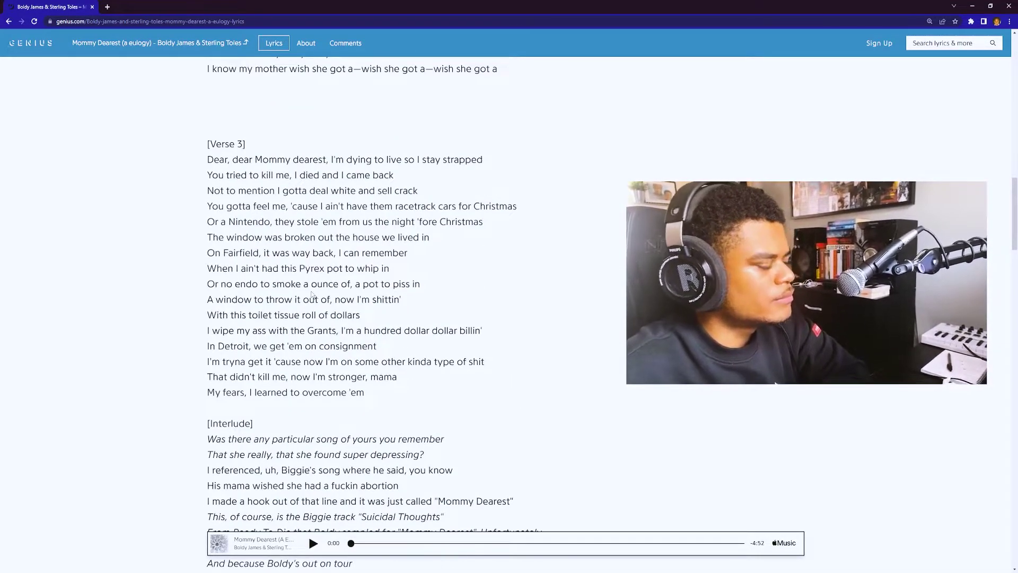
scroll(308, 290, "down", 1)
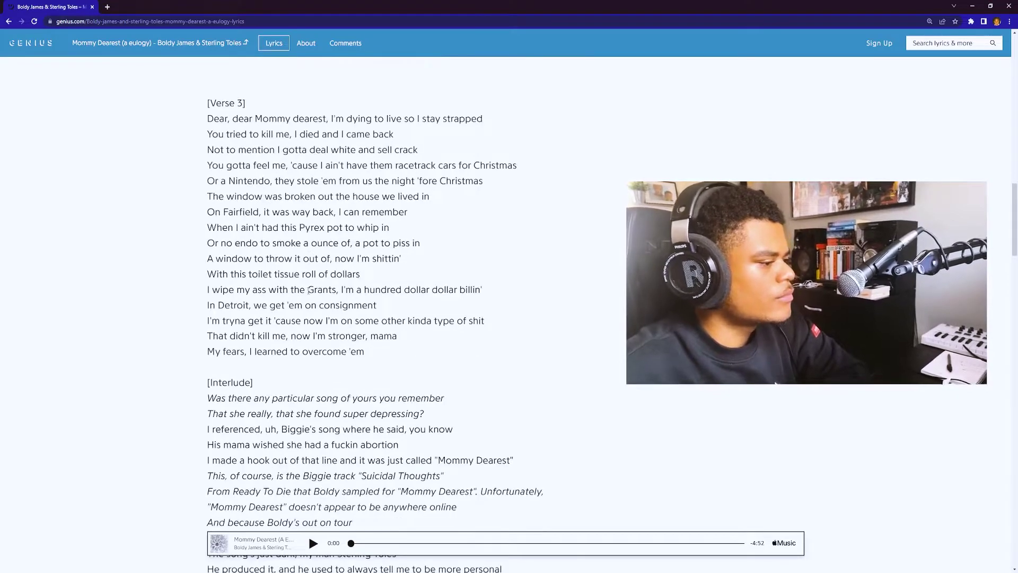
scroll(308, 290, "down", 1)
scroll(483, 392, "down", 1)
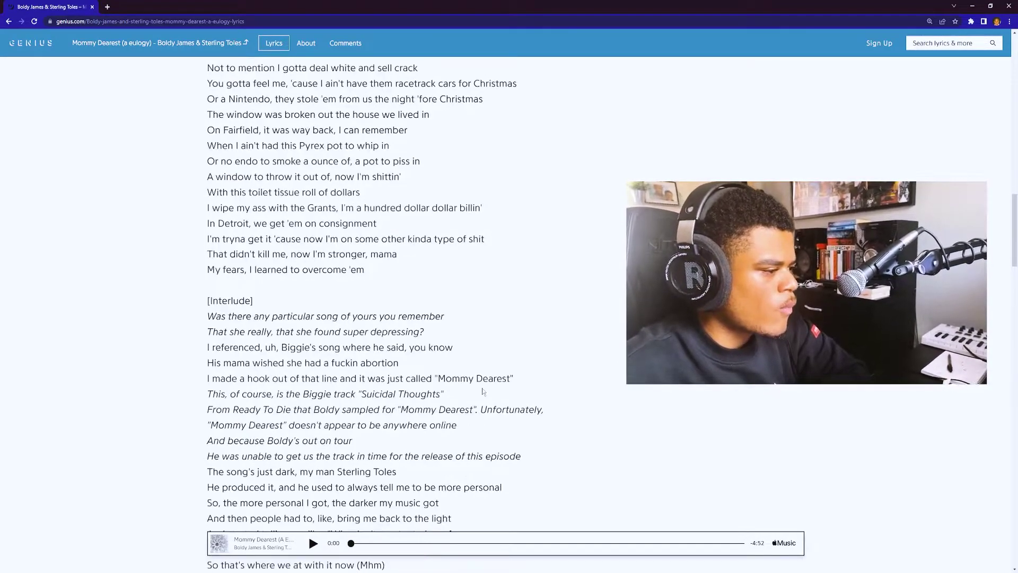
scroll(482, 392, "down", 1)
scroll(391, 379, "up", 2)
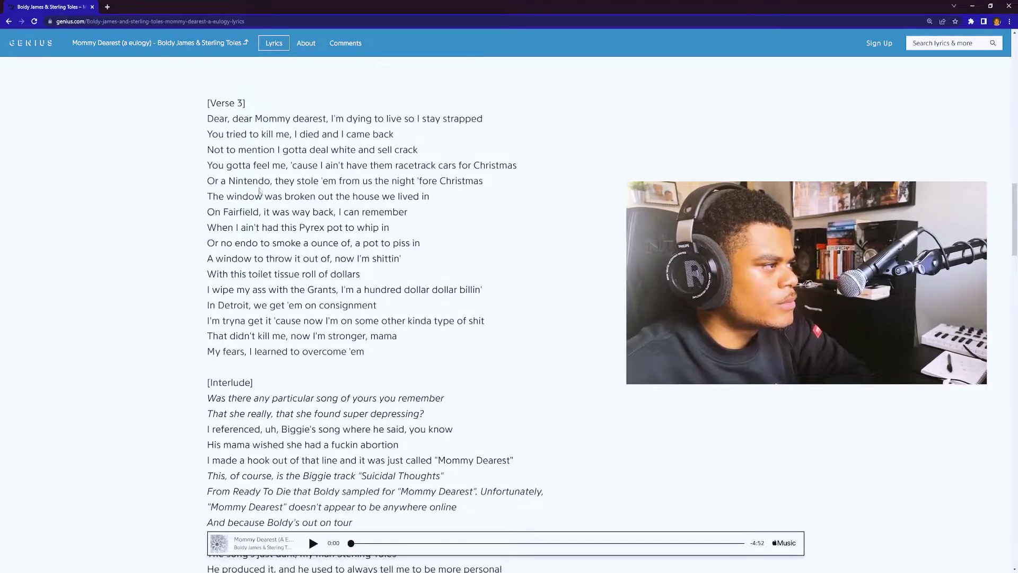
left_click_drag(220, 197, 361, 227)
left_click(378, 277)
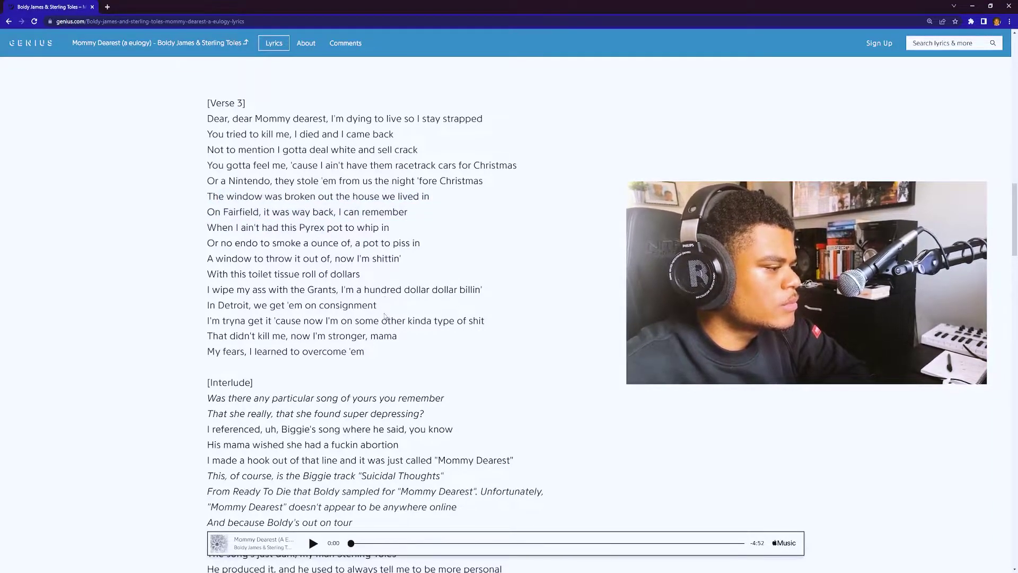
scroll(388, 306, "down", 3)
scroll(384, 317, "down", 2)
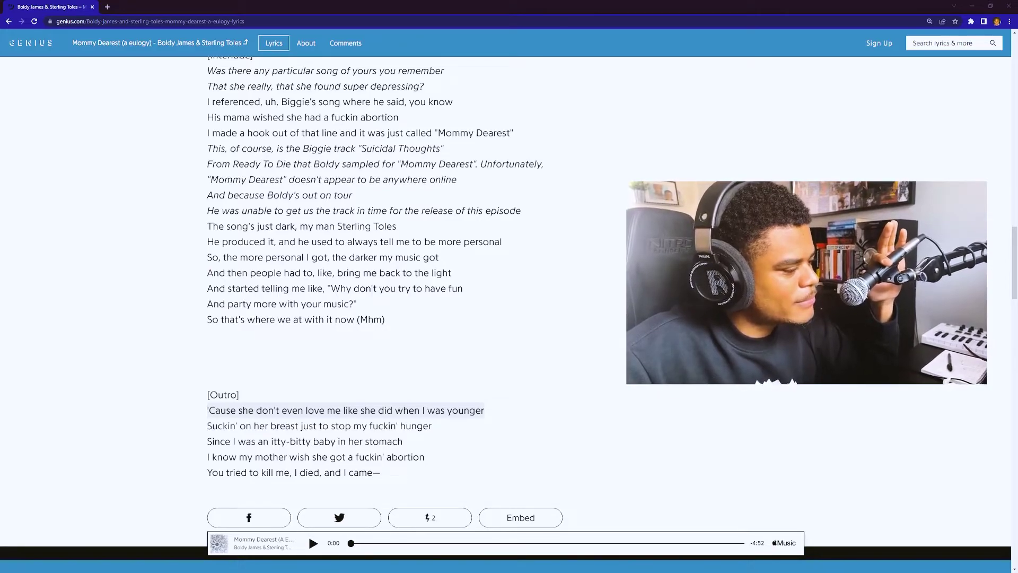
scroll(351, 415, "up", 3)
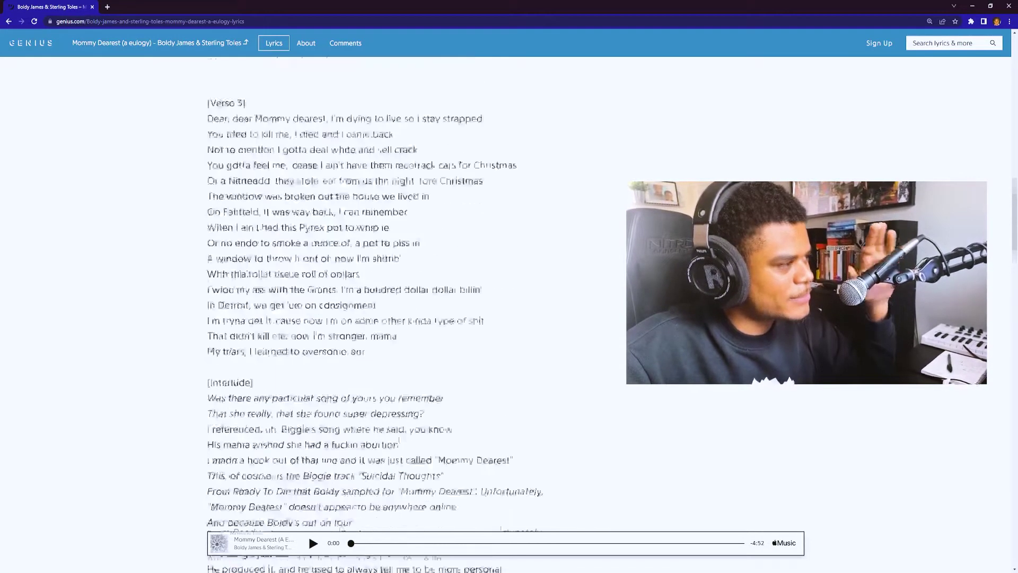
scroll(353, 415, "up", 3)
scroll(353, 414, "up", 4)
scroll(352, 414, "up", 2)
scroll(353, 414, "up", 2)
scroll(398, 437, "up", 4)
scroll(406, 449, "up", 1)
scroll(406, 450, "down", 5)
scroll(406, 449, "down", 5)
scroll(402, 451, "down", 10)
scroll(396, 455, "down", 3)
scroll(397, 455, "down", 1)
scroll(397, 455, "up", 5)
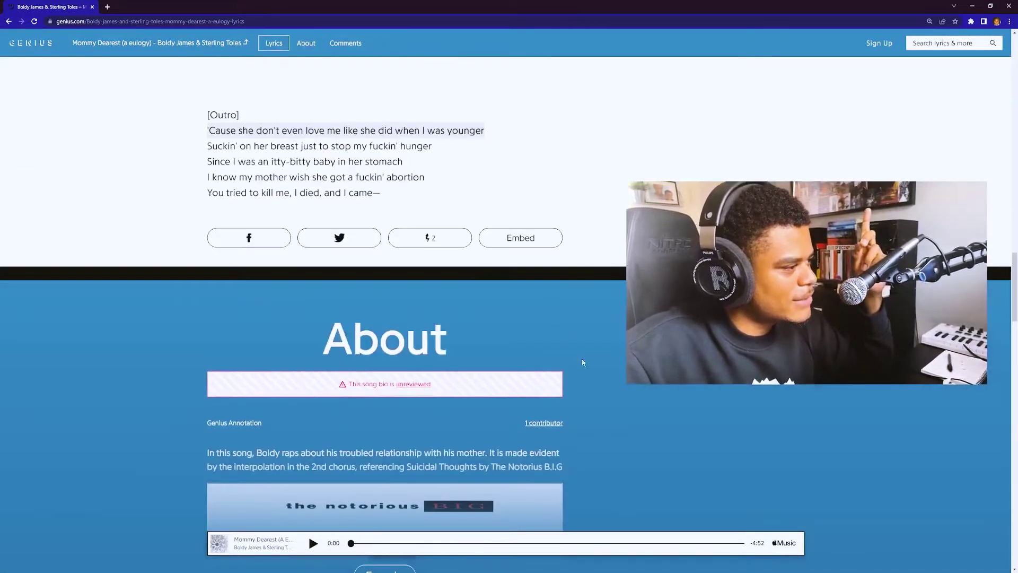
scroll(397, 456, "up", 5)
scroll(397, 456, "up", 8)
scroll(493, 233, "up", 5)
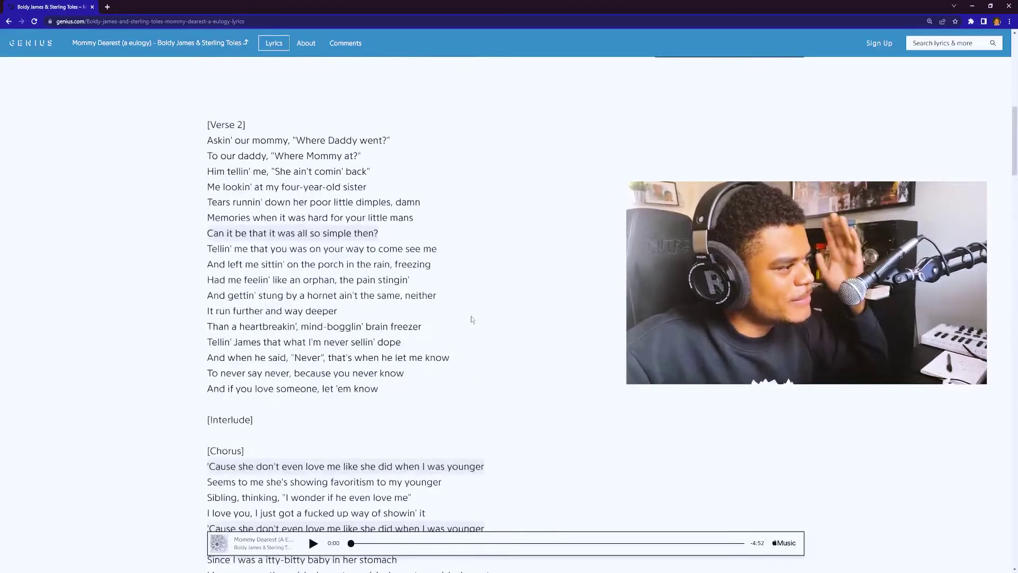
scroll(464, 337, "down", 8)
scroll(461, 397, "down", 5)
scroll(461, 397, "down", 5)
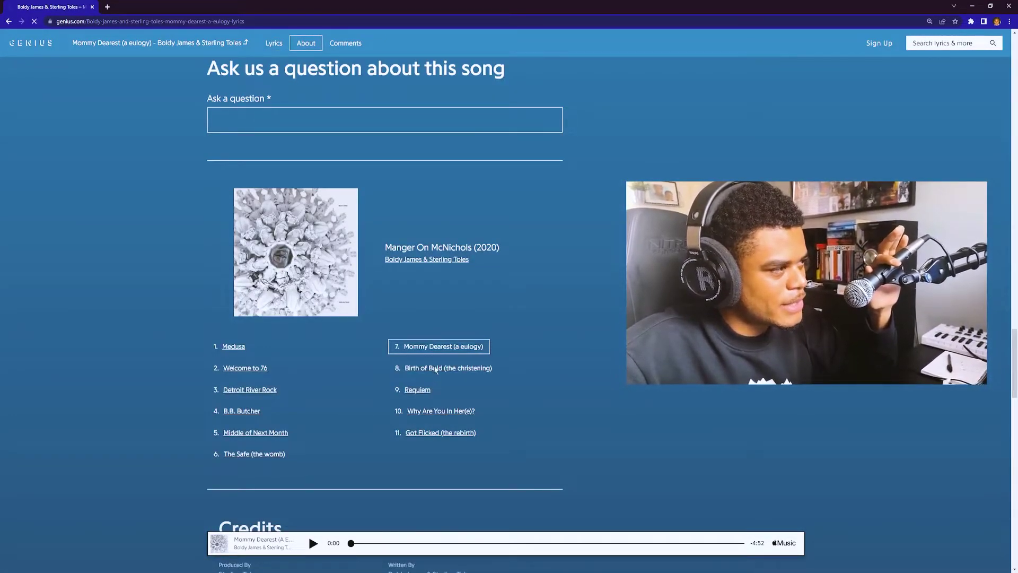
scroll(323, 413, "down", 2)
scroll(324, 413, "up", 2)
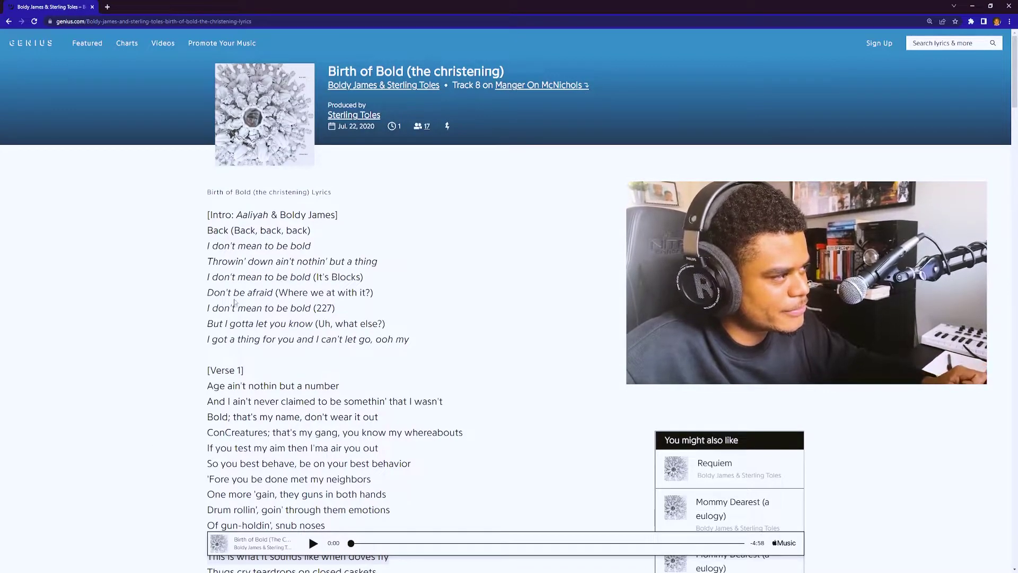
scroll(310, 362, "down", 1)
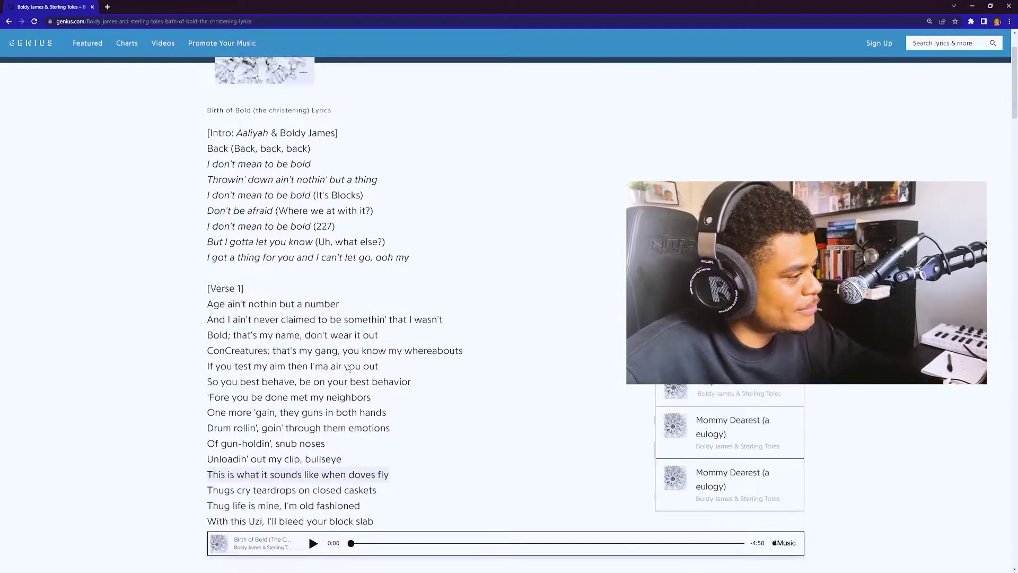
scroll(310, 318, "down", 1)
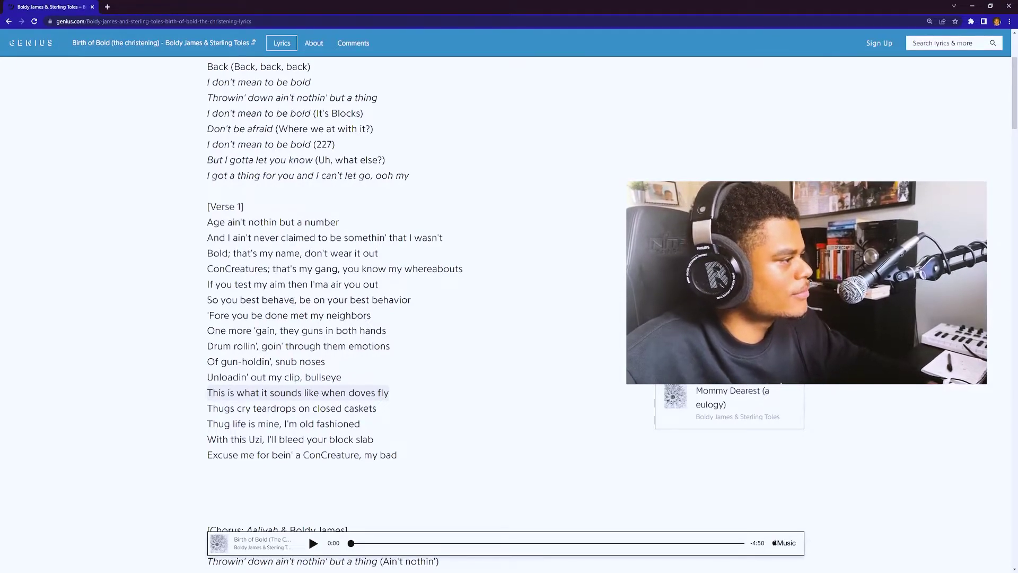
scroll(284, 294, "up", 1)
scroll(284, 294, "down", 1)
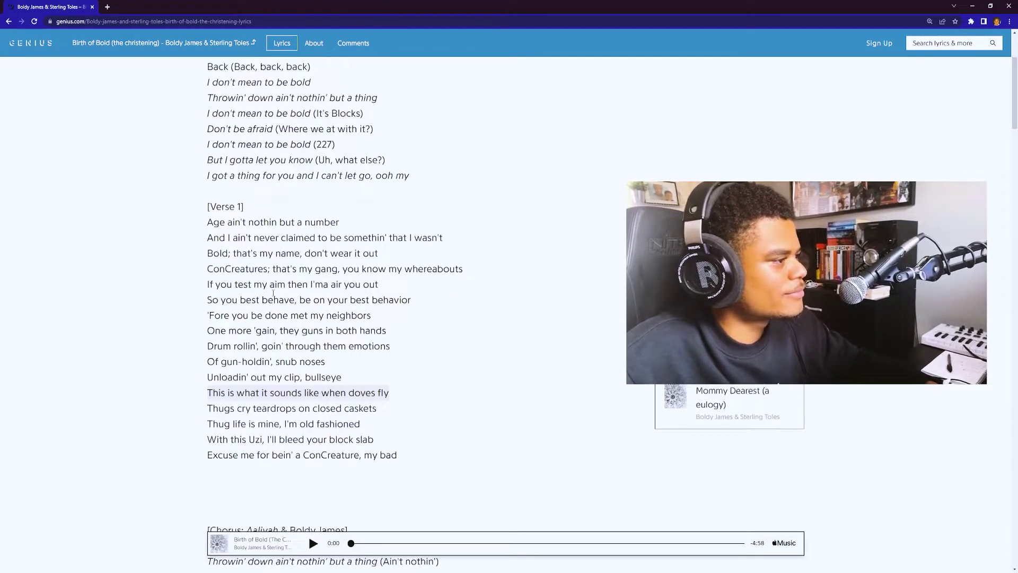
scroll(273, 295, "down", 1)
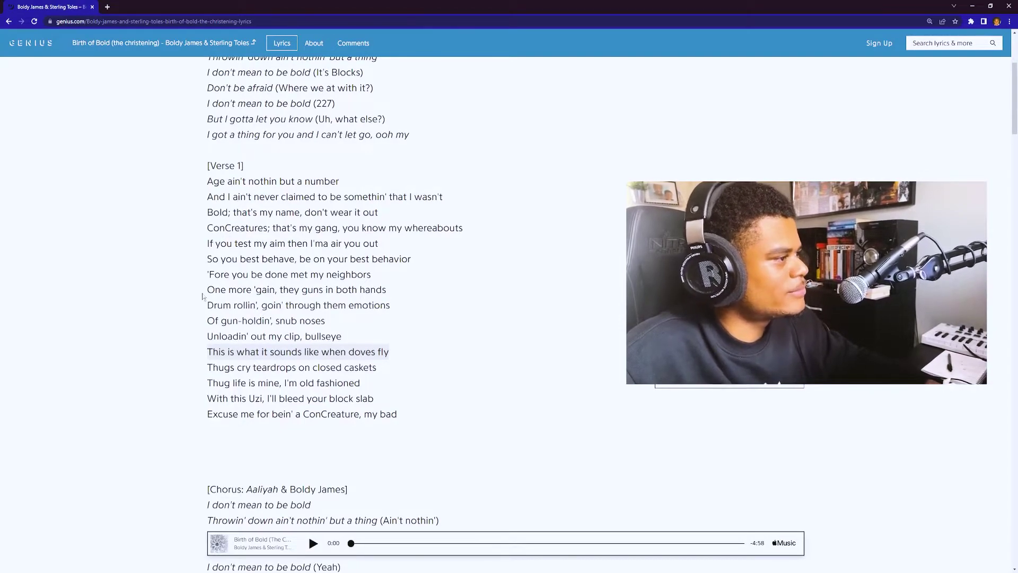
scroll(204, 296, "down", 1)
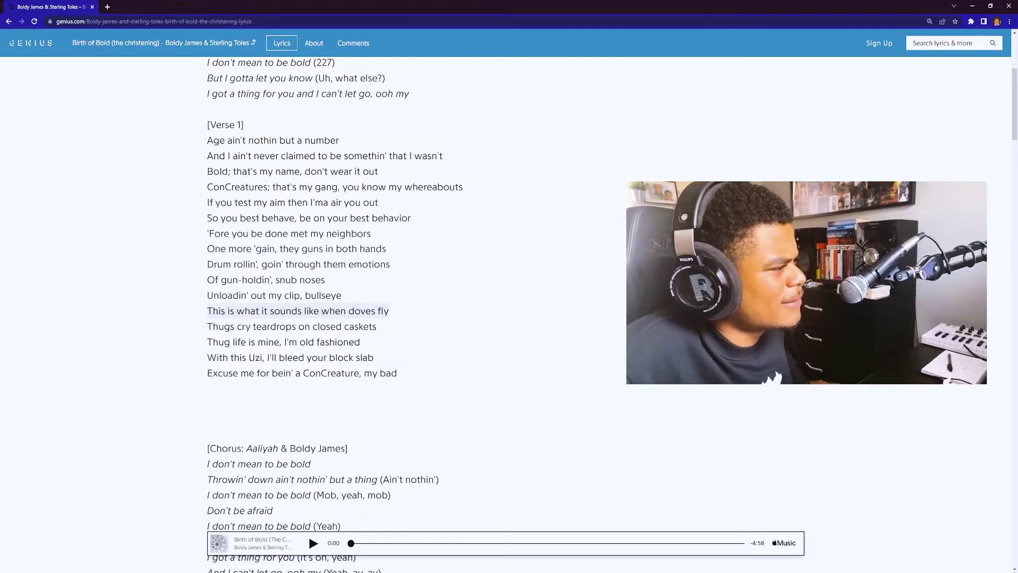
left_click_drag(206, 188, 271, 188)
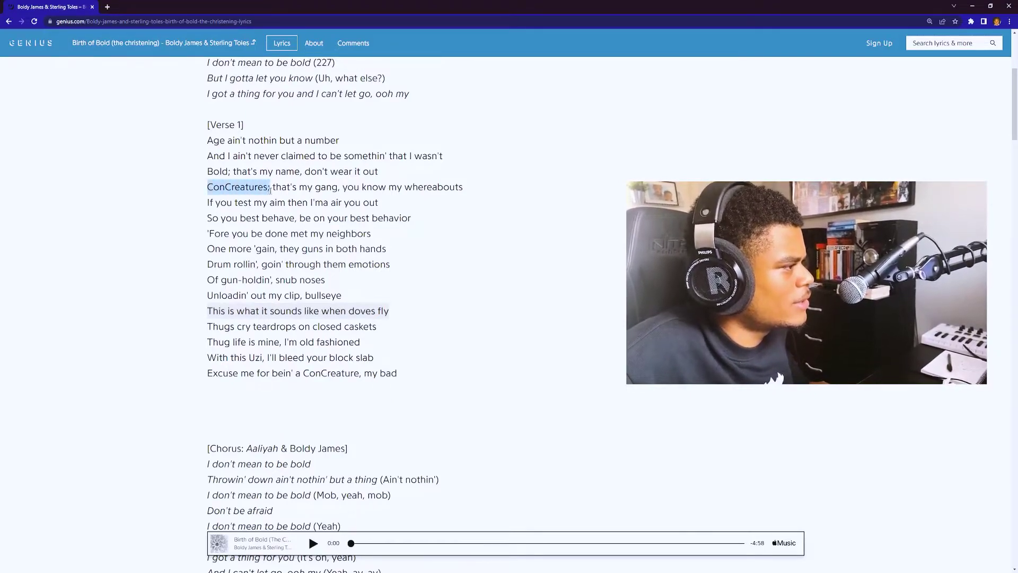
left_click(295, 215)
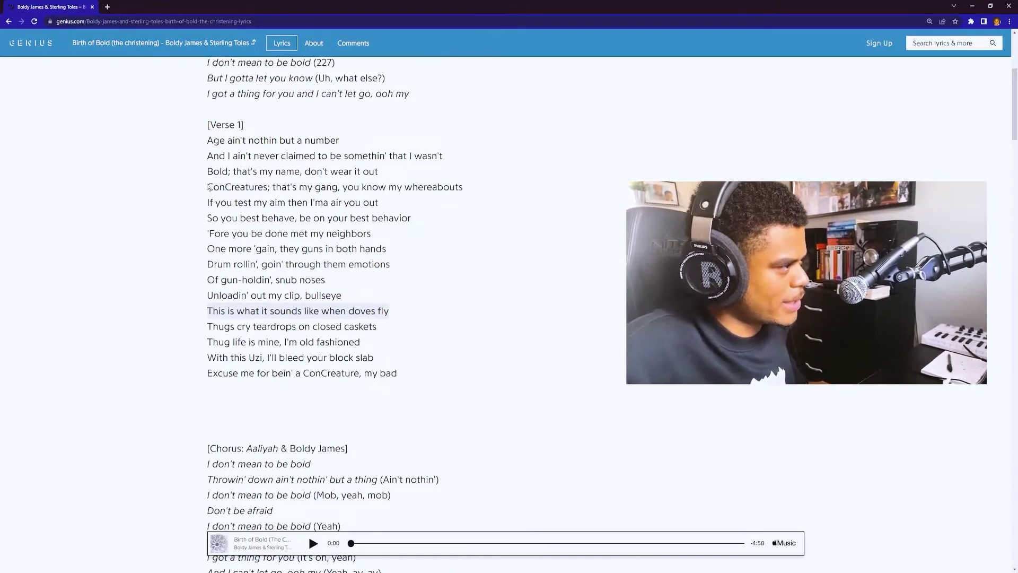
left_click_drag(207, 186, 268, 189)
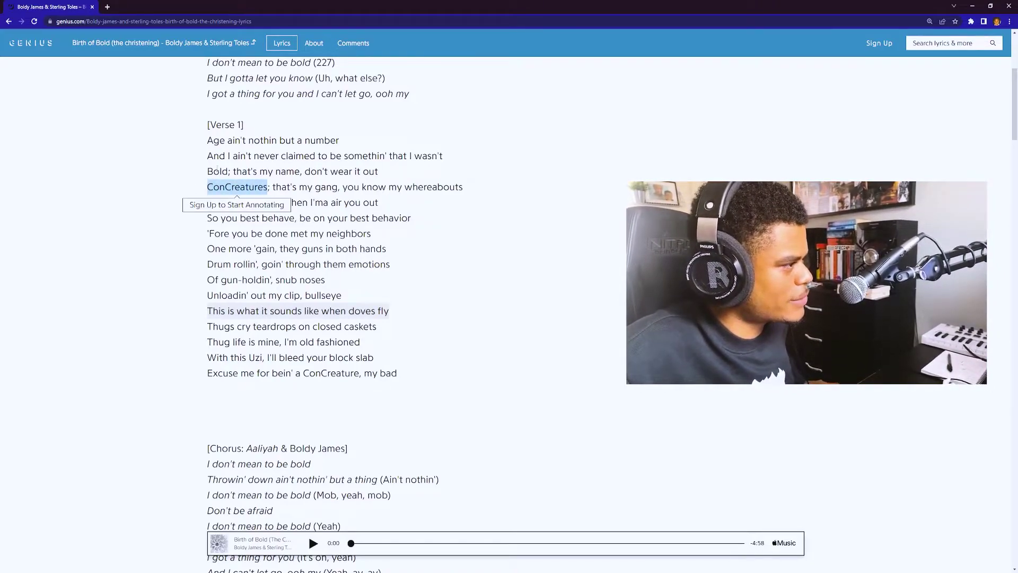
left_click(342, 254)
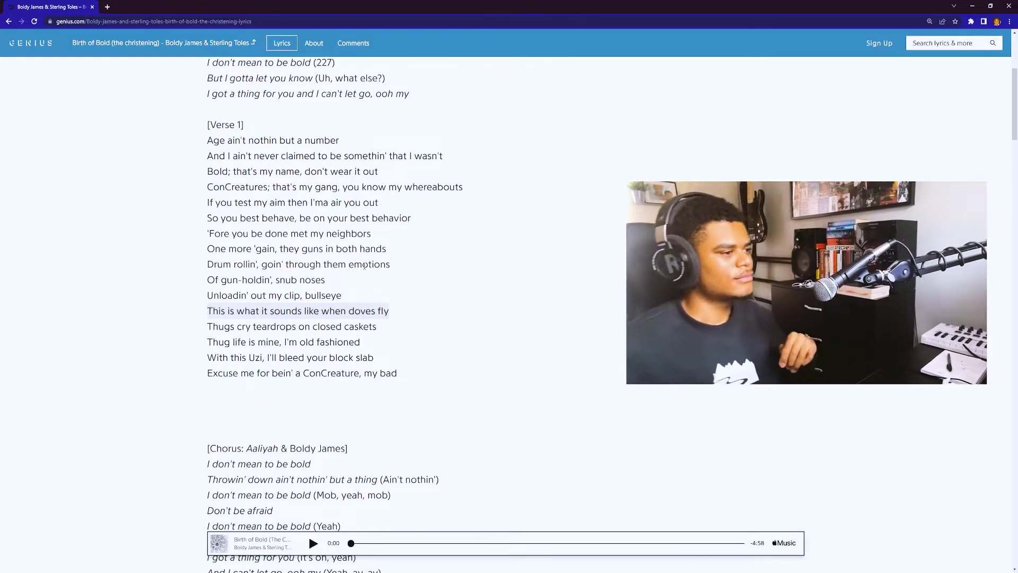
scroll(430, 334, "down", 3)
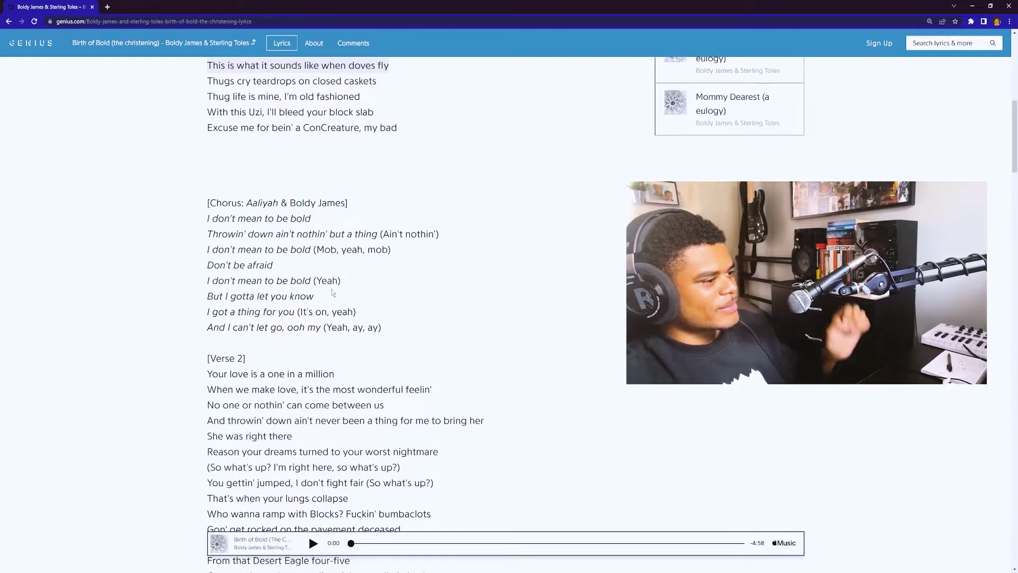
scroll(379, 411, "up", 3)
scroll(307, 390, "down", 4)
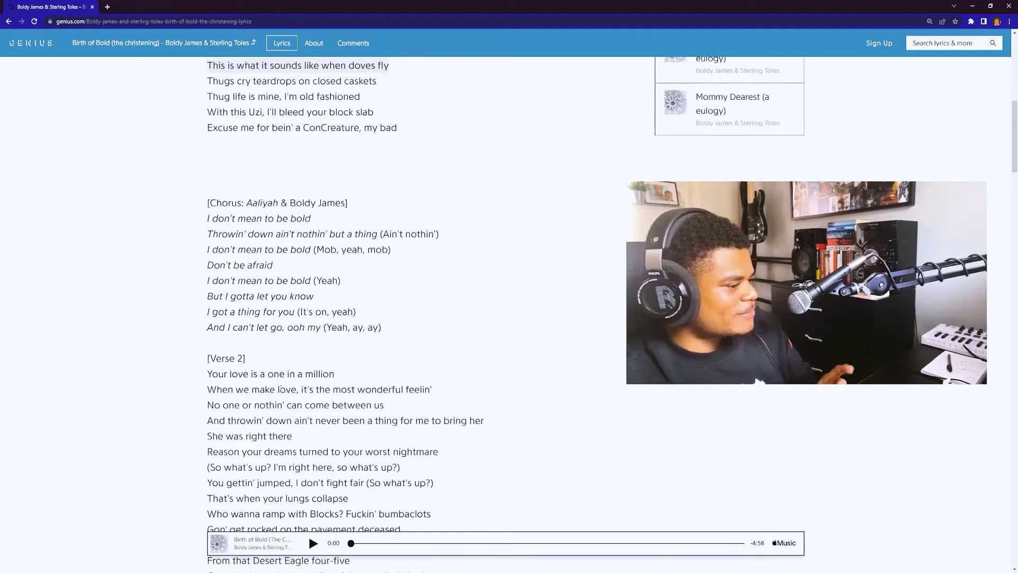
left_click_drag(362, 378, 274, 375)
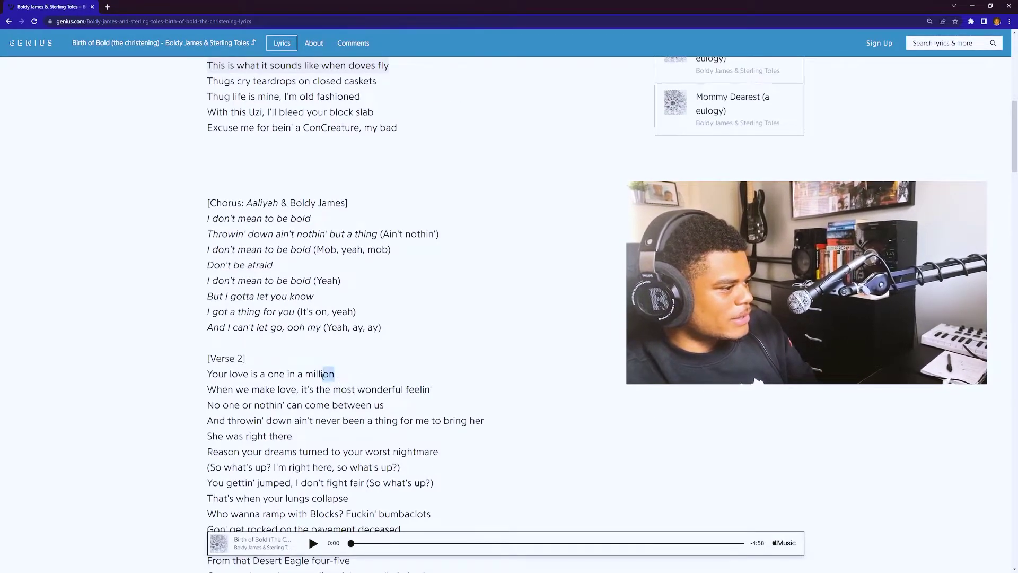
scroll(343, 266, "up", 4)
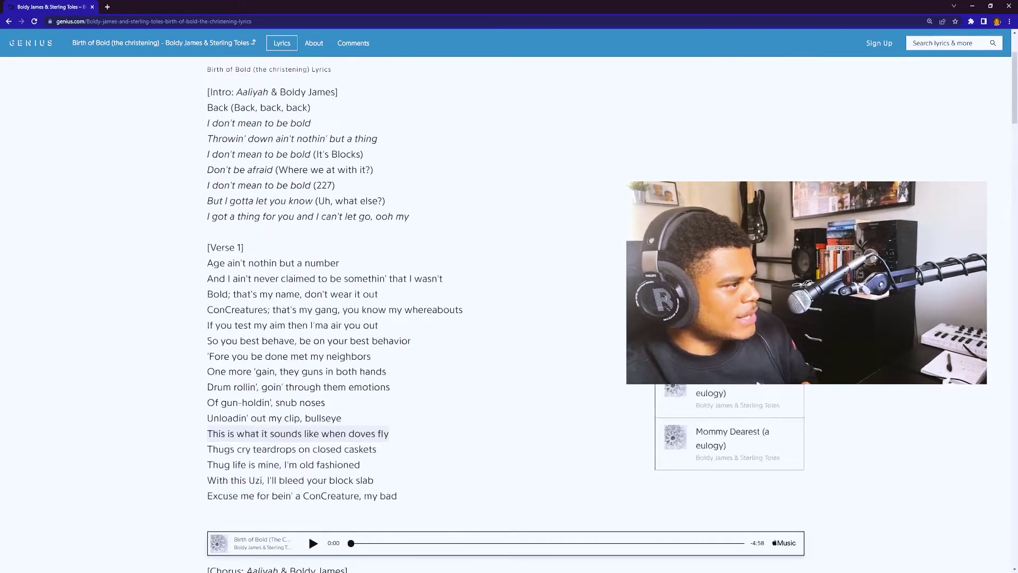
left_click_drag(342, 266, 191, 266)
left_click(344, 268)
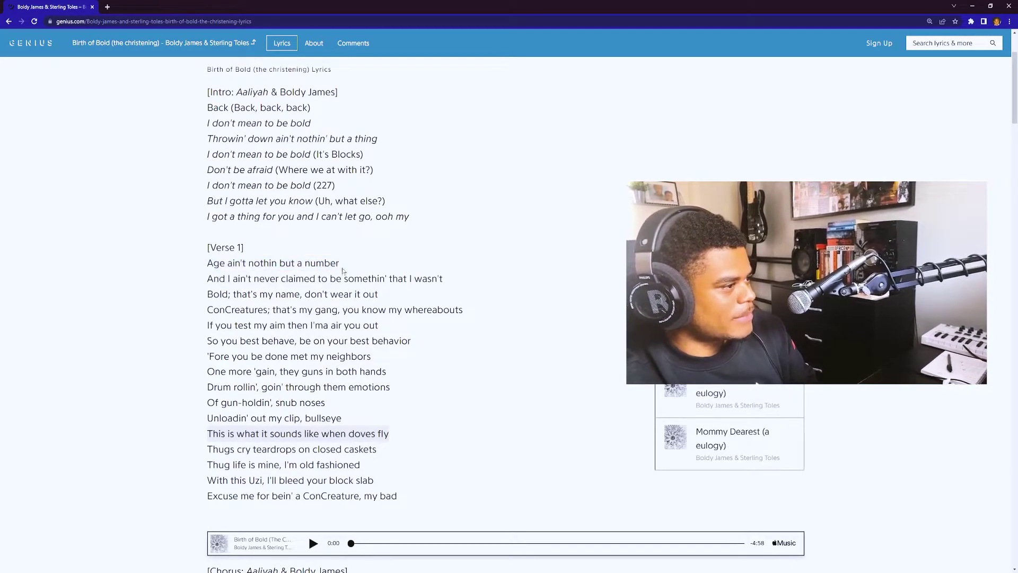
scroll(248, 387, "down", 6)
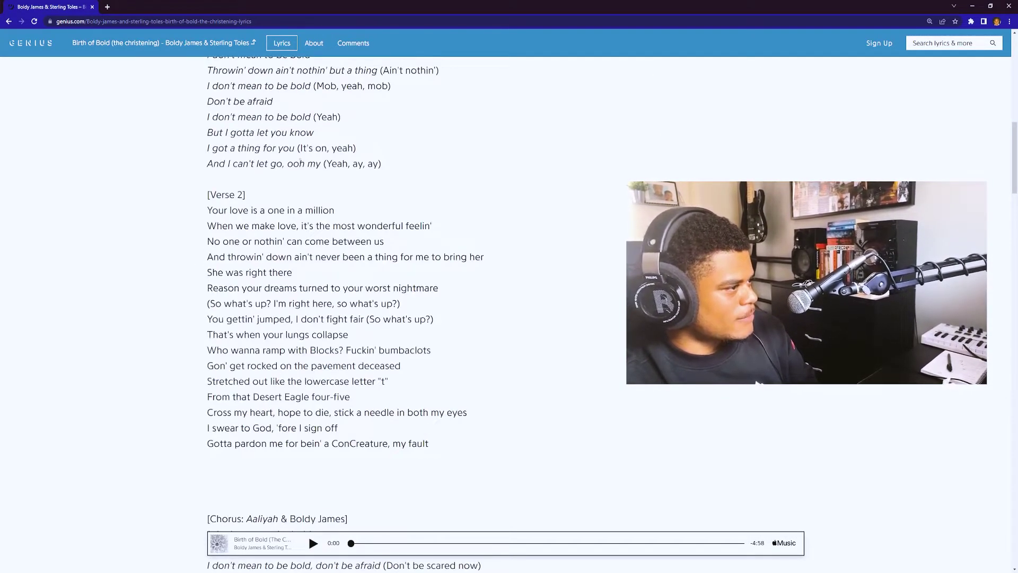
scroll(302, 157, "up", 5)
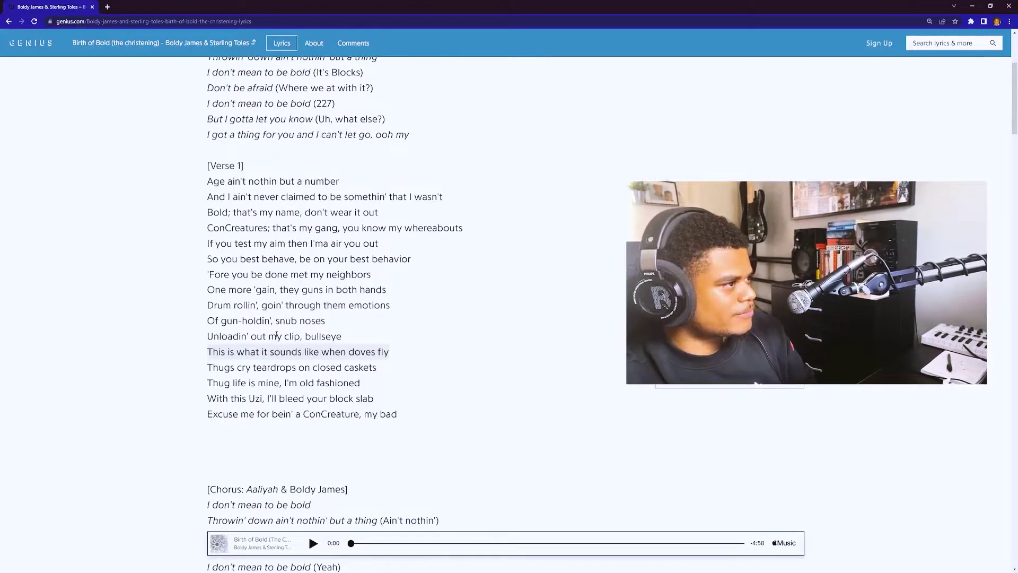
scroll(270, 338, "down", 4)
scroll(276, 375, "down", 1)
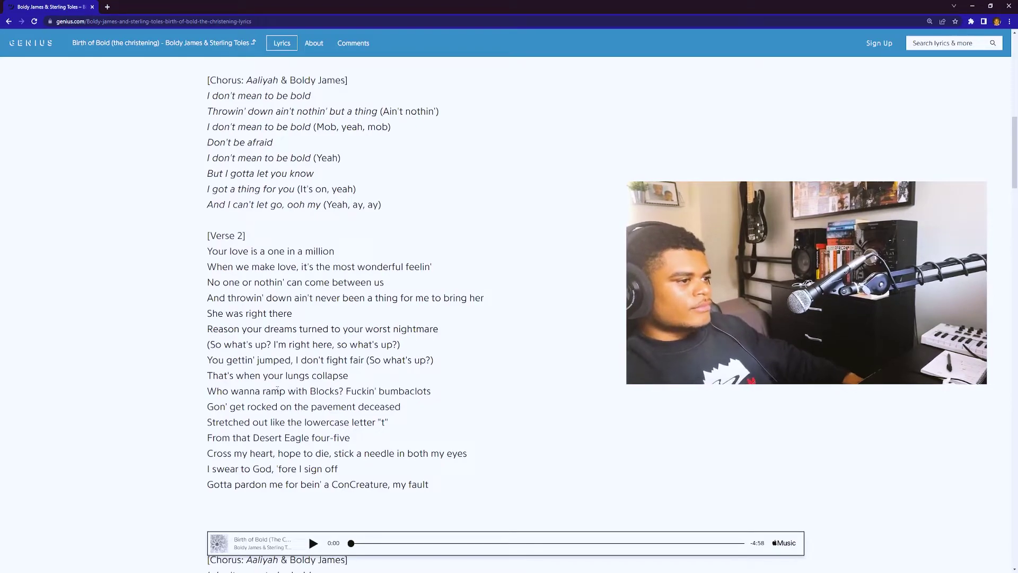
scroll(409, 262, "down", 3)
scroll(413, 318, "down", 2)
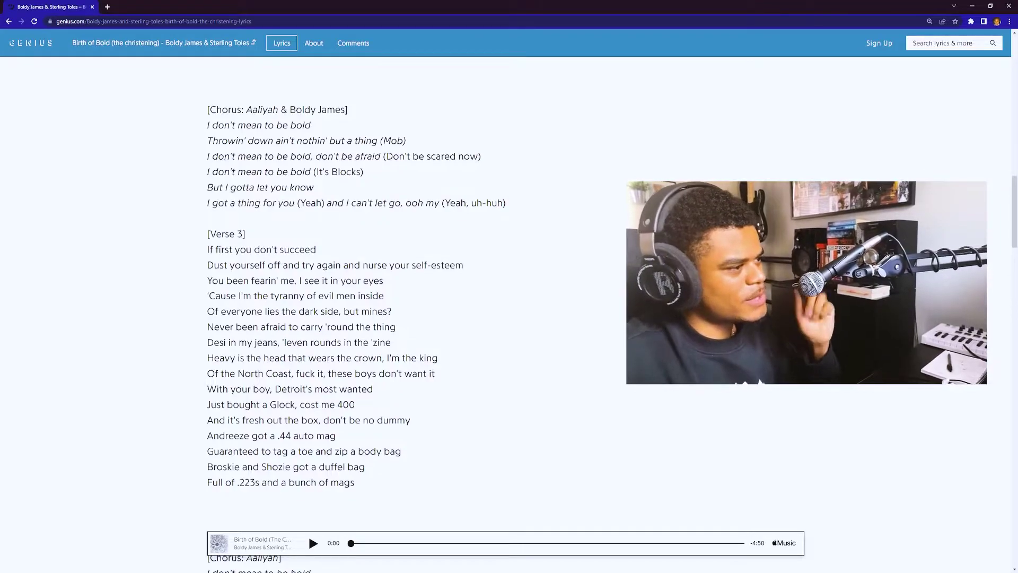
scroll(449, 466, "down", 2)
scroll(449, 465, "down", 1)
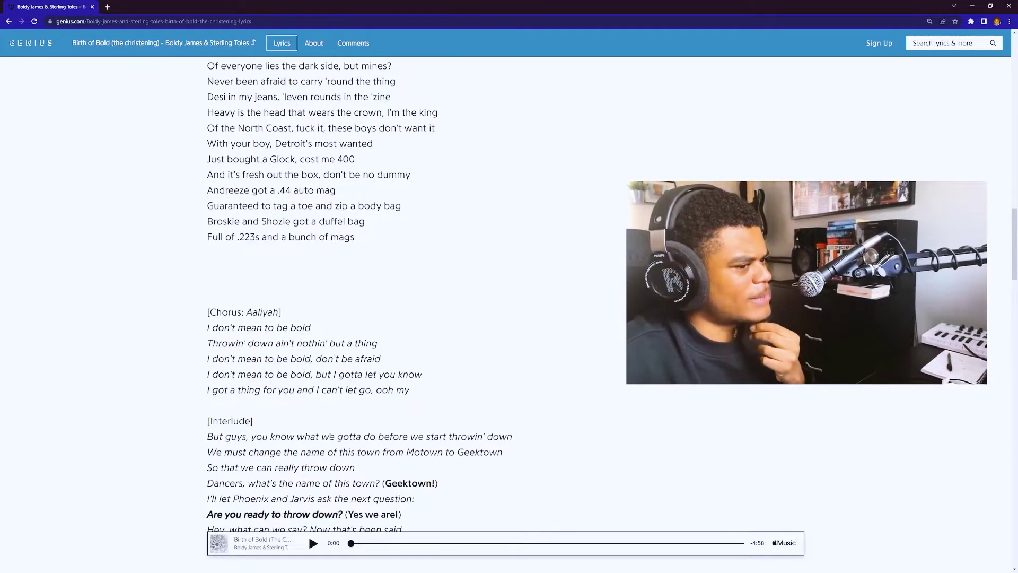
scroll(355, 429, "down", 2)
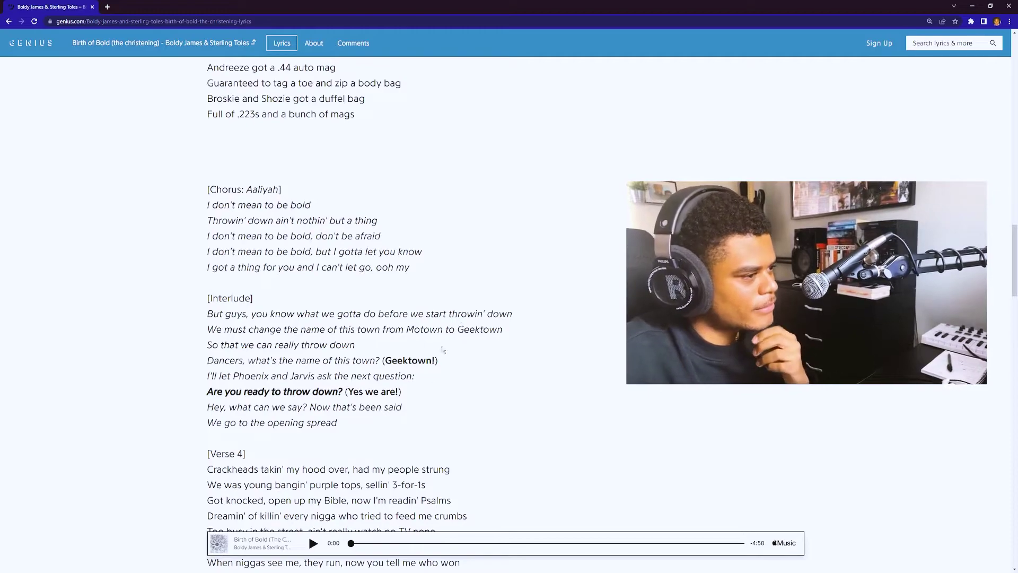
scroll(403, 387, "down", 4)
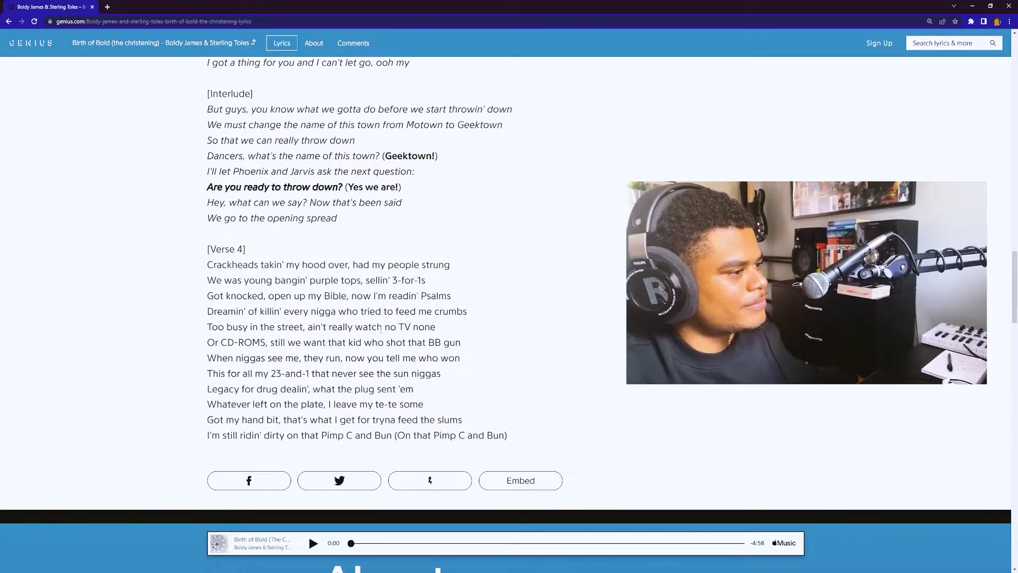
scroll(380, 330, "down", 1)
scroll(383, 358, "up", 3)
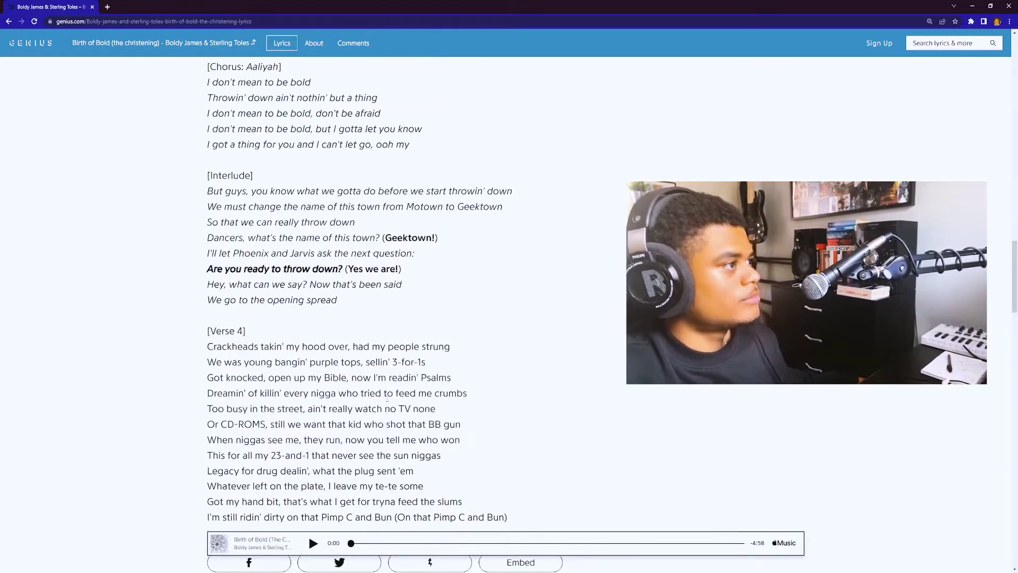
scroll(388, 395, "up", 1)
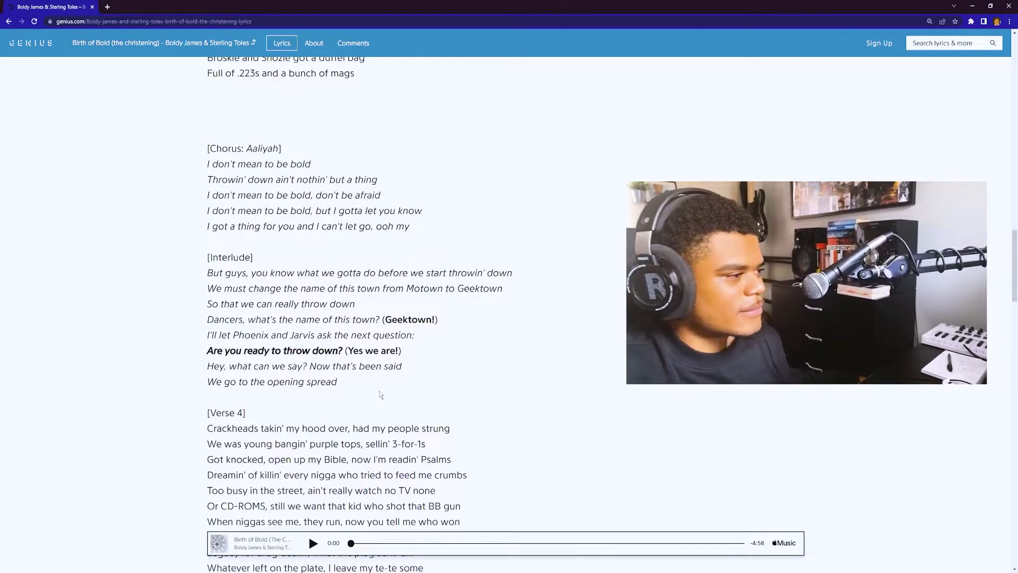
scroll(379, 380, "down", 2)
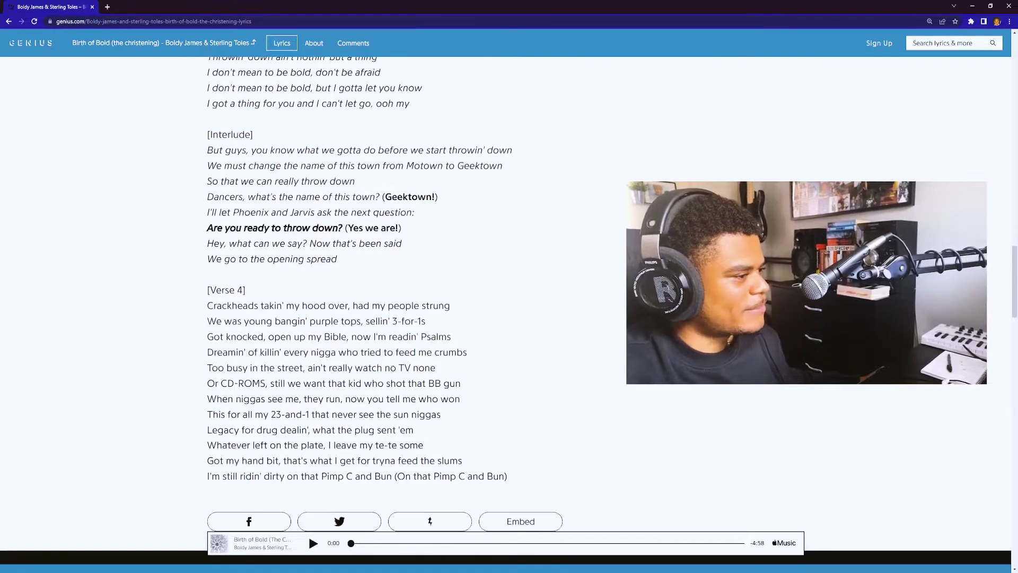
scroll(420, 191, "up", 5)
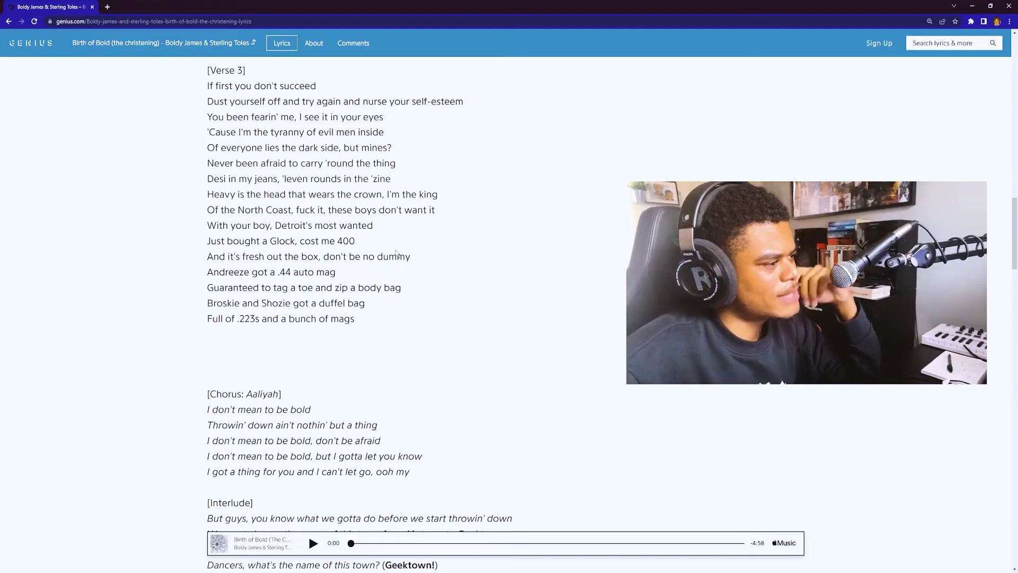
scroll(404, 423, "down", 1)
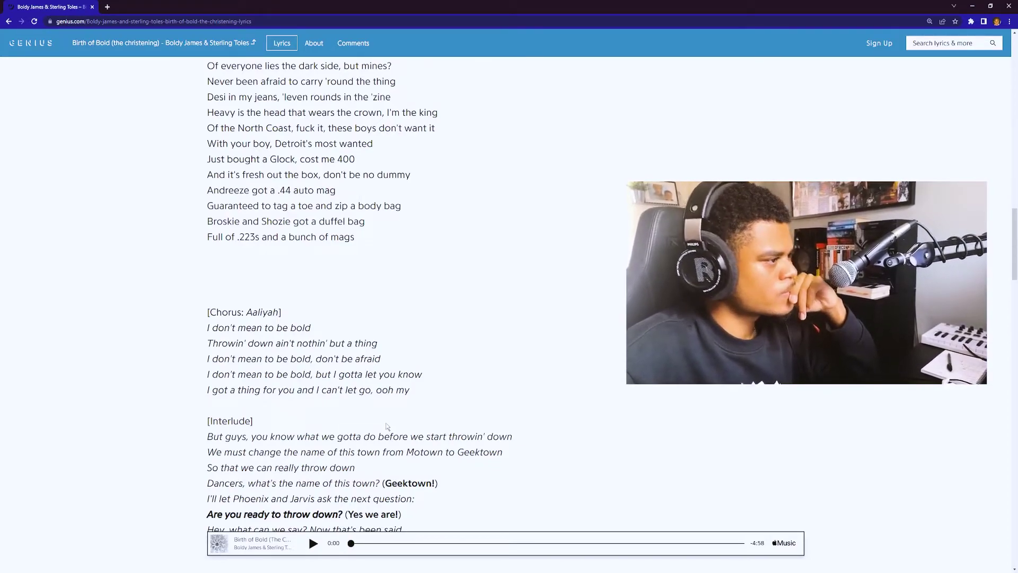
scroll(385, 423, "down", 1)
scroll(386, 425, "down", 2)
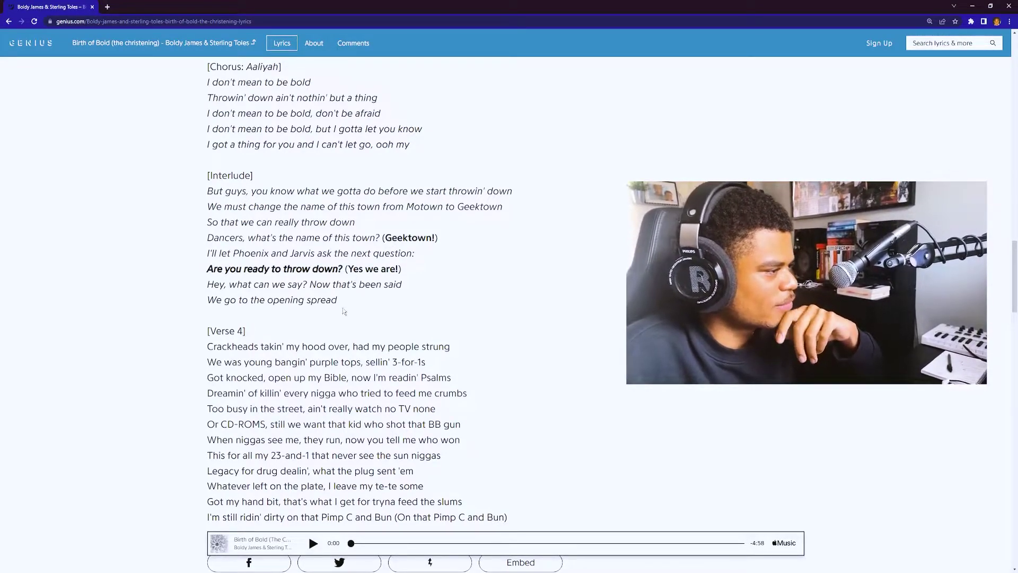
Highlight the Interlude and 'Pimp C and Bun' lines while finishing 'Birth of Bold', then reach Requiem.
left_click_drag(343, 311, 207, 190)
left_click(349, 252)
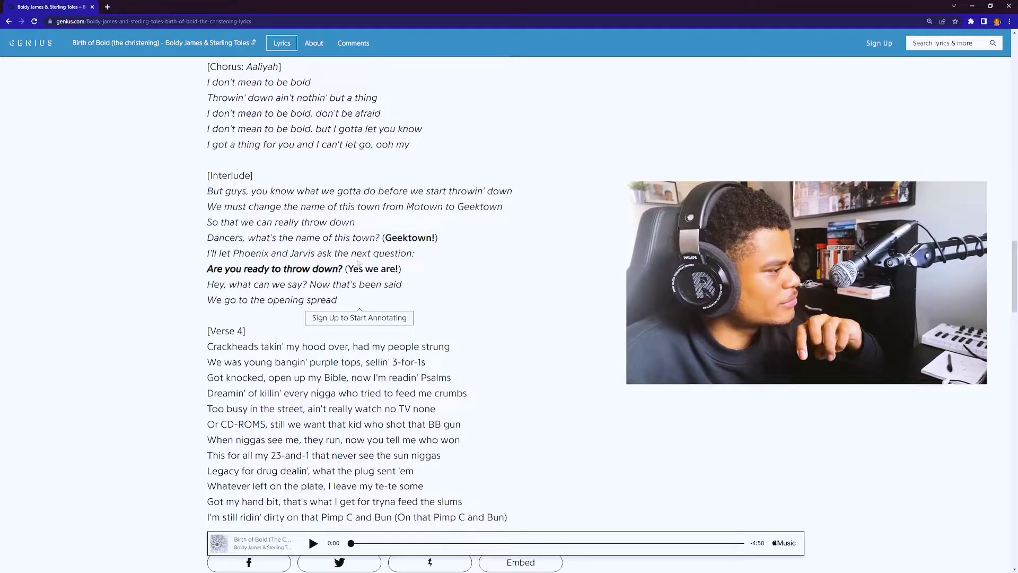
scroll(360, 264, "down", 2)
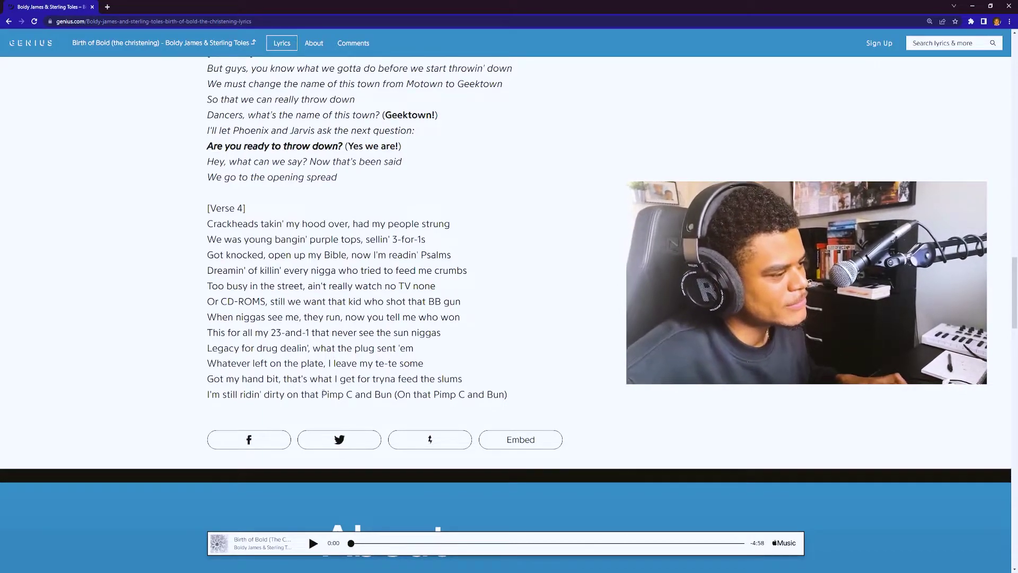
left_click_drag(322, 395, 391, 394)
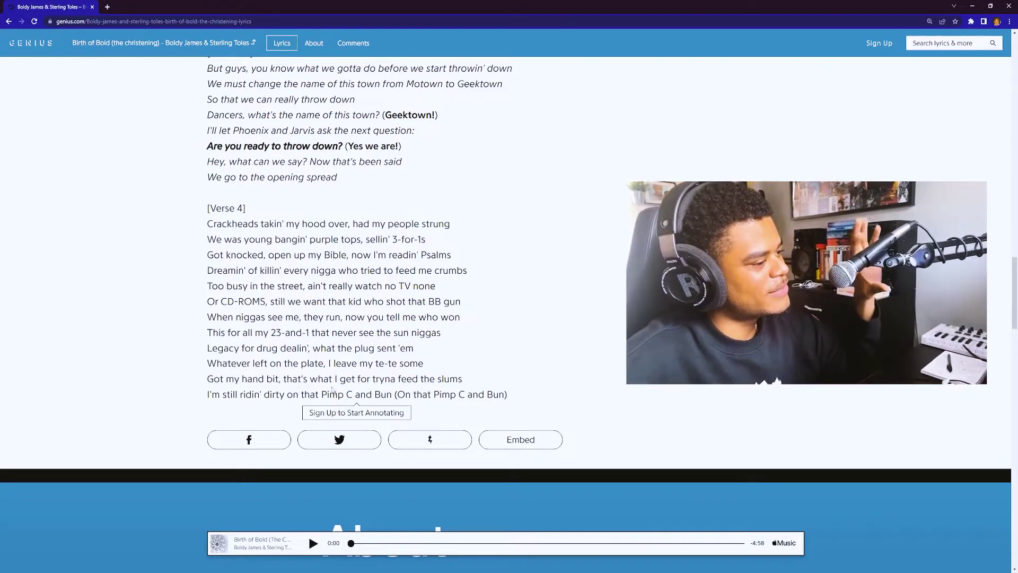
left_click_drag(322, 394, 393, 393)
left_click(392, 394)
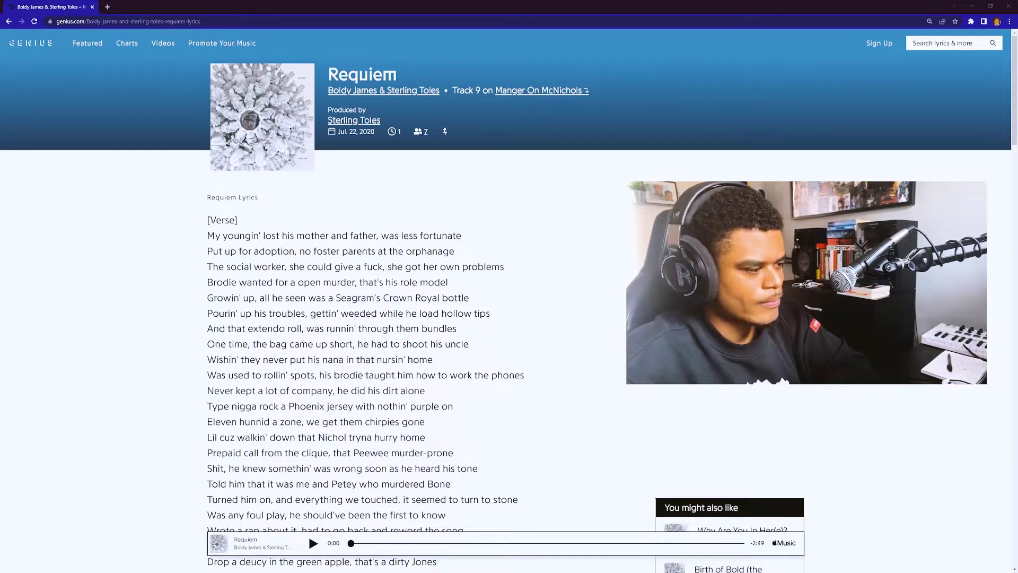
scroll(366, 319, "down", 2)
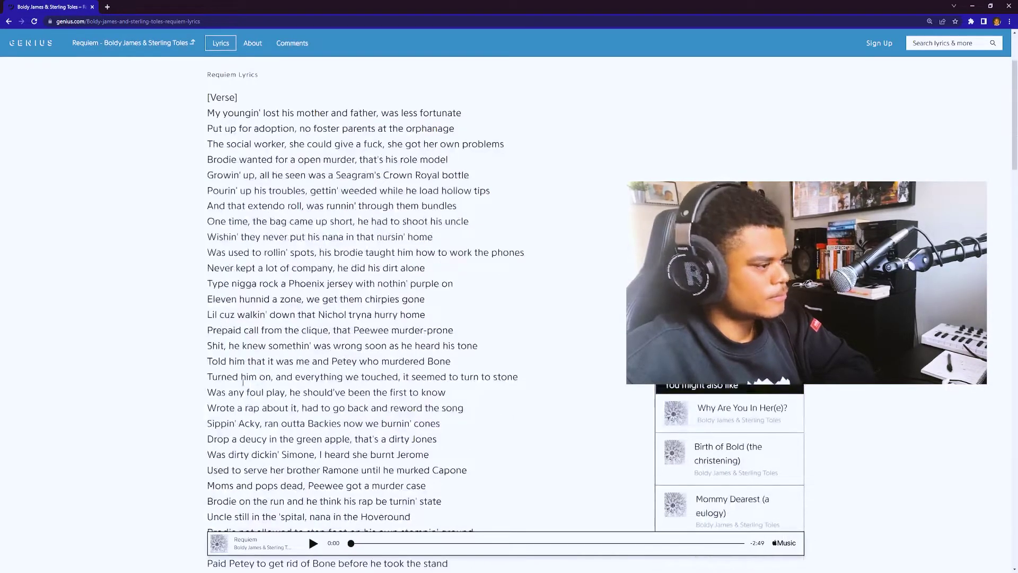
scroll(367, 318, "up", 3)
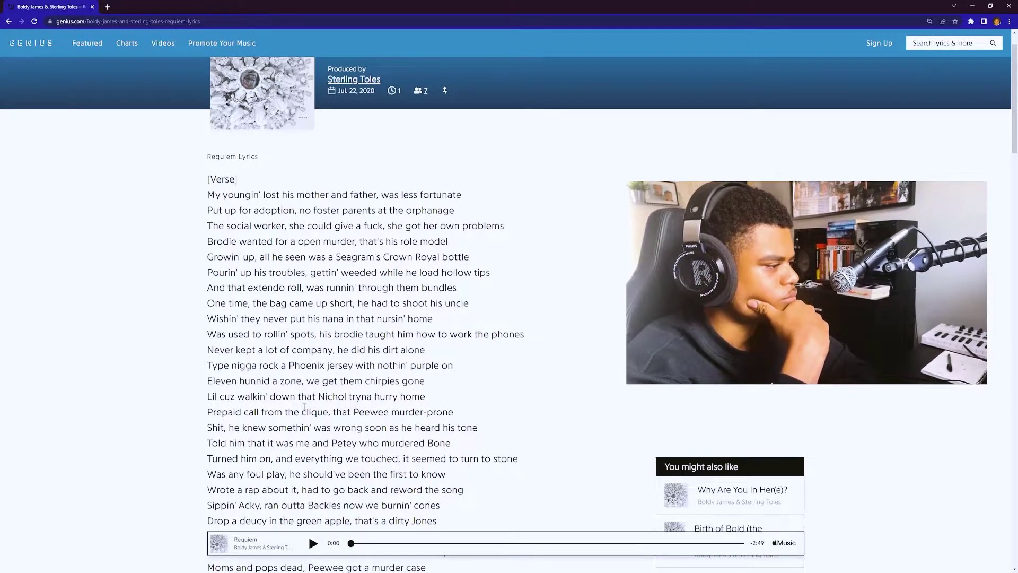
scroll(304, 406, "down", 2)
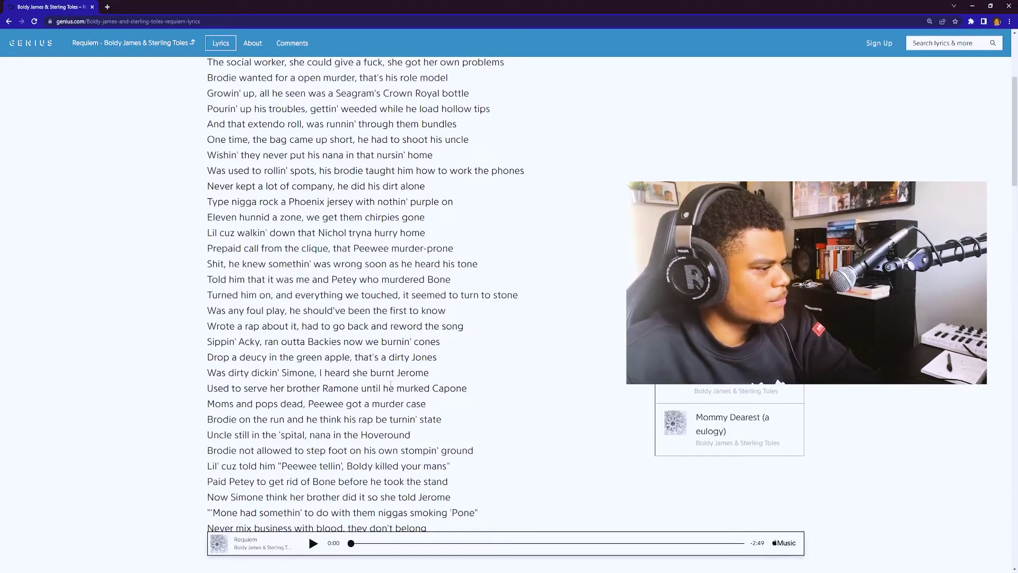
scroll(372, 389, "down", 1)
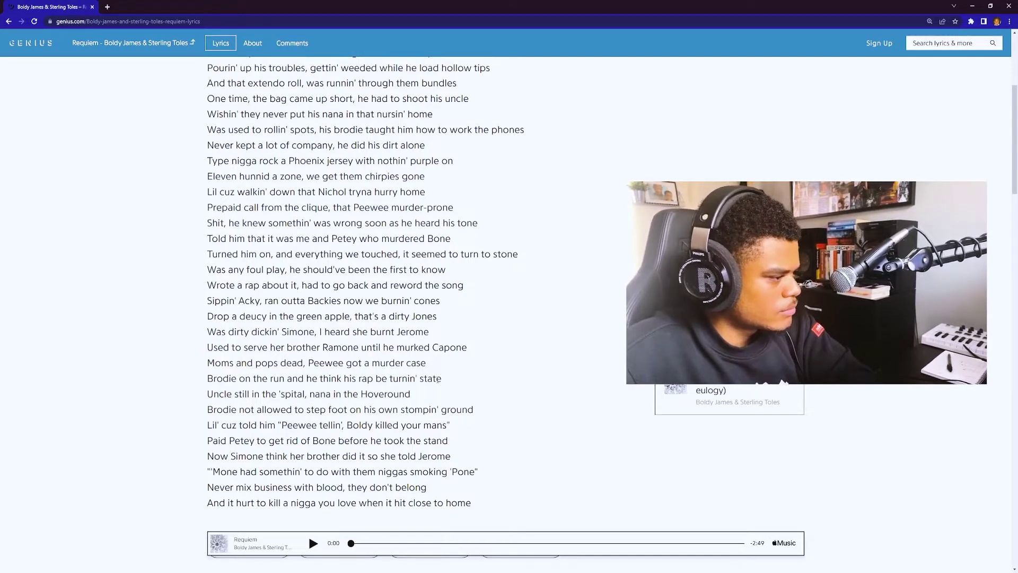
scroll(438, 379, "down", 1)
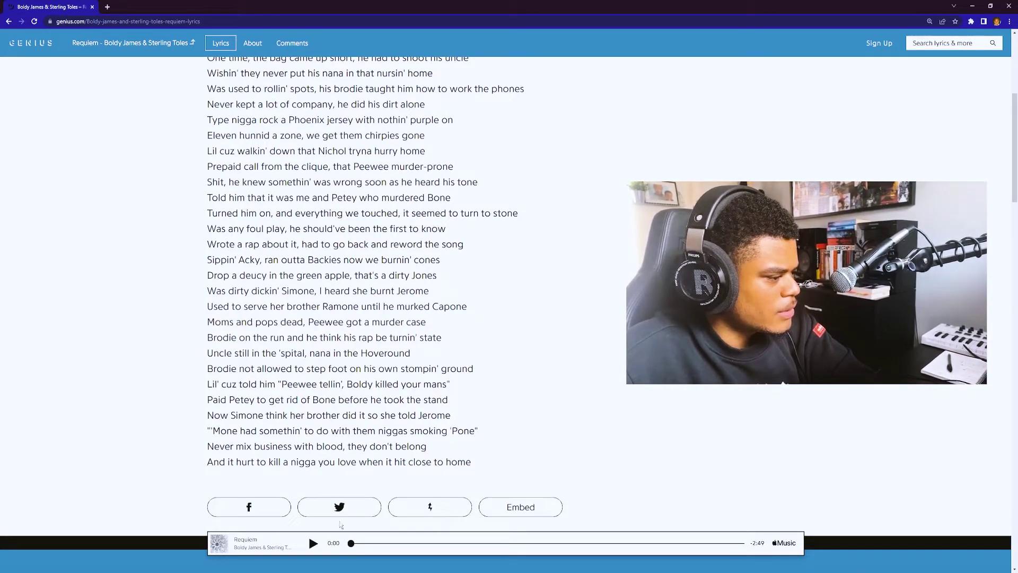
scroll(417, 337, "up", 3)
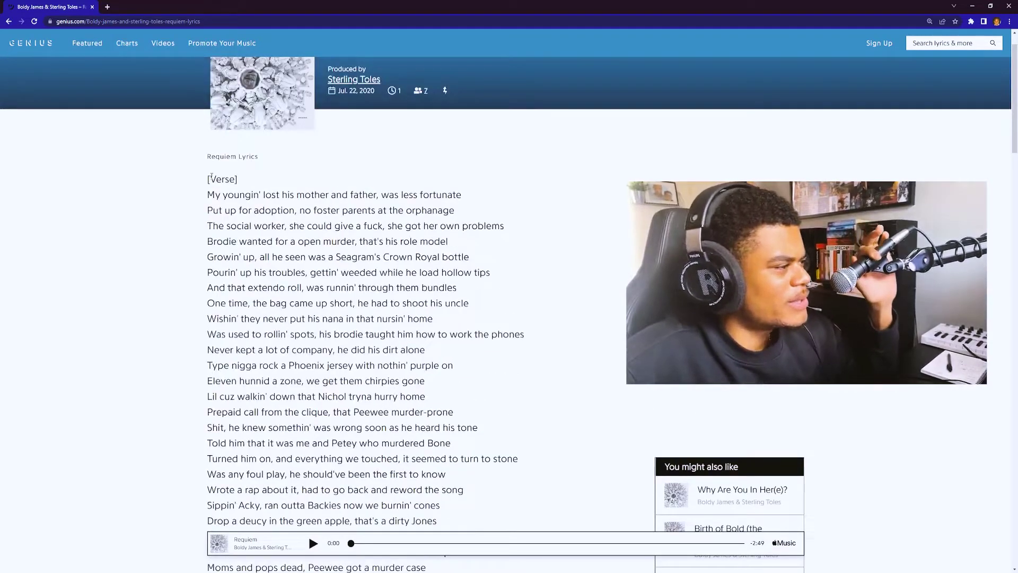
Highlight and clear Requiem's verse lines through 'Uncle still', then reach 'Why Are You In Her(e)?'.
mouse_move(207, 194)
left_mouse_down()
mouse_move(441, 366)
mouse_move(477, 469)
left_mouse_up()
scroll(477, 469, "down", 2)
left_click(443, 451)
scroll(443, 450, "down", 2)
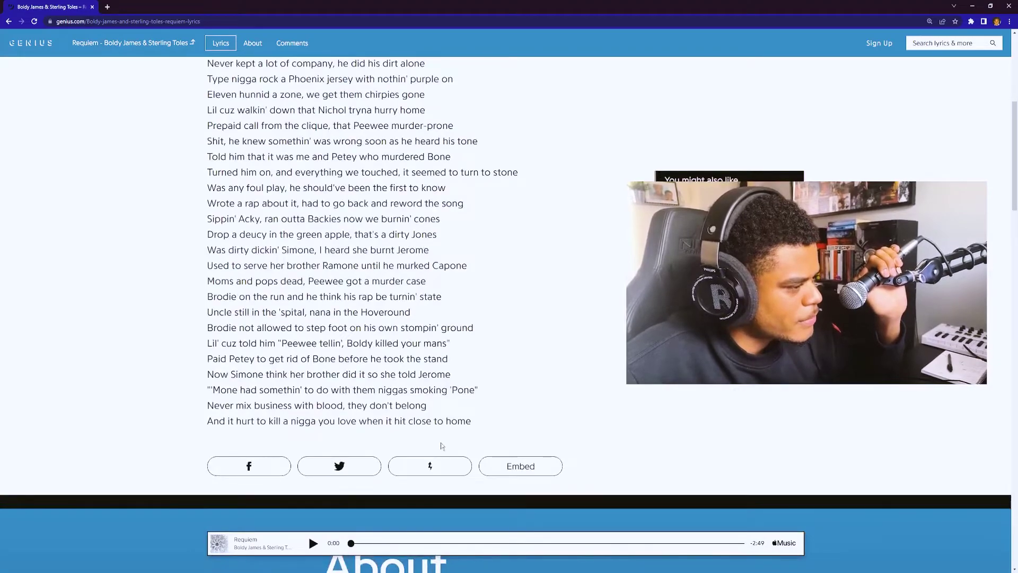
scroll(443, 450, "up", 2)
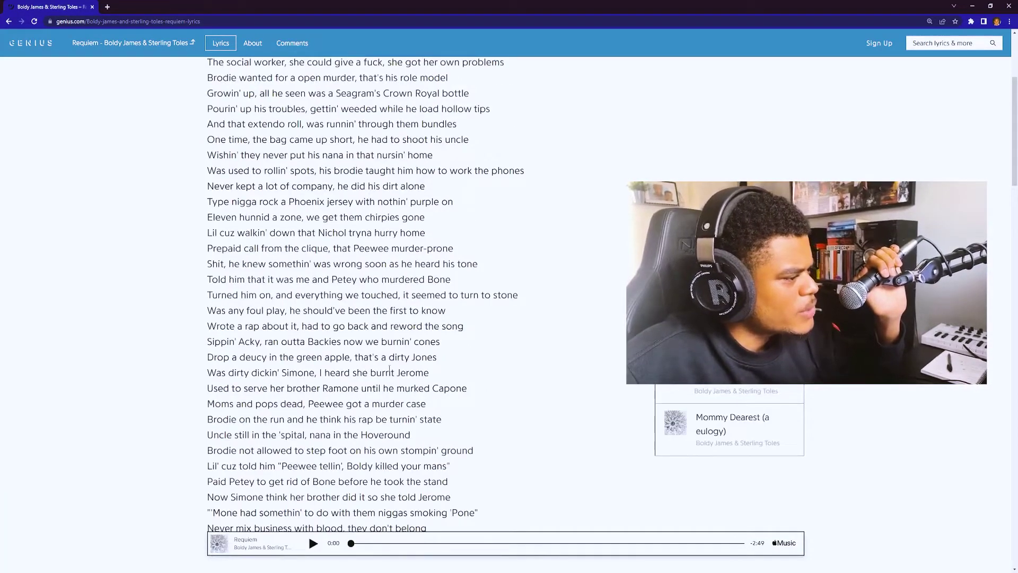
scroll(382, 359, "up", 3)
scroll(381, 358, "down", 4)
scroll(380, 359, "down", 1)
left_click_drag(478, 267, 449, 268)
scroll(429, 262, "up", 1)
left_click(429, 260)
scroll(429, 261, "up", 4)
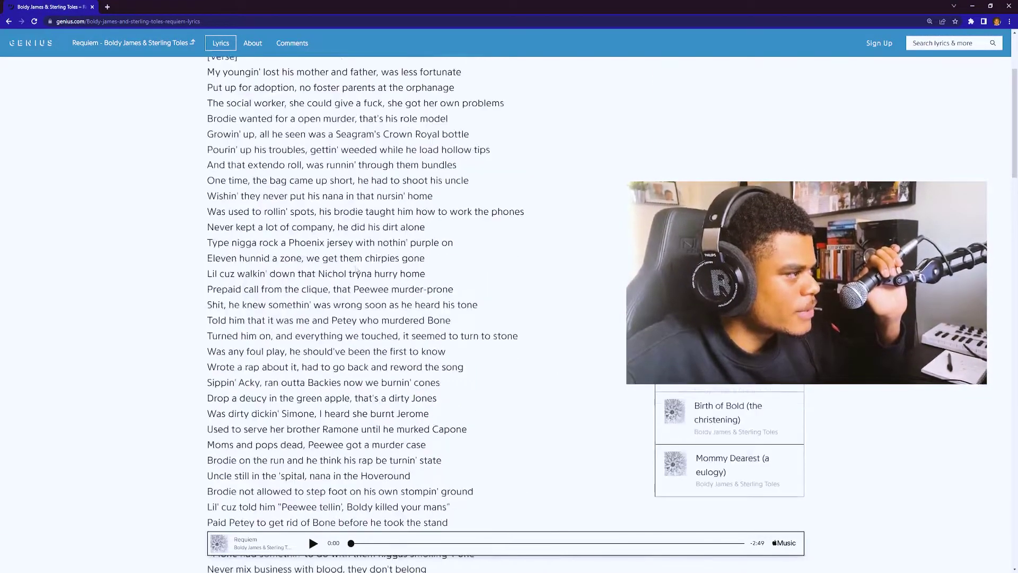
scroll(341, 265, "up", 1)
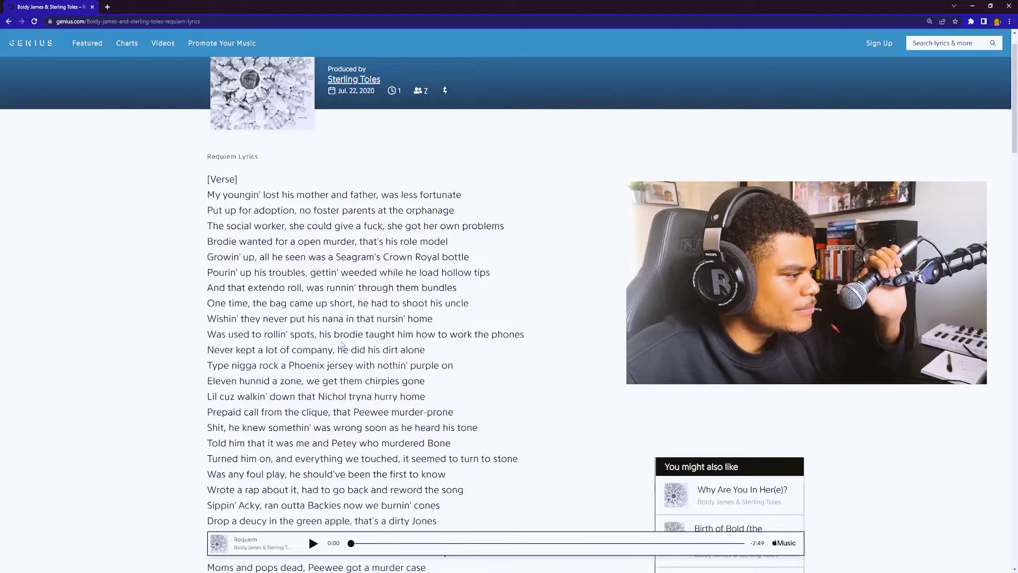
scroll(315, 360, "down", 1)
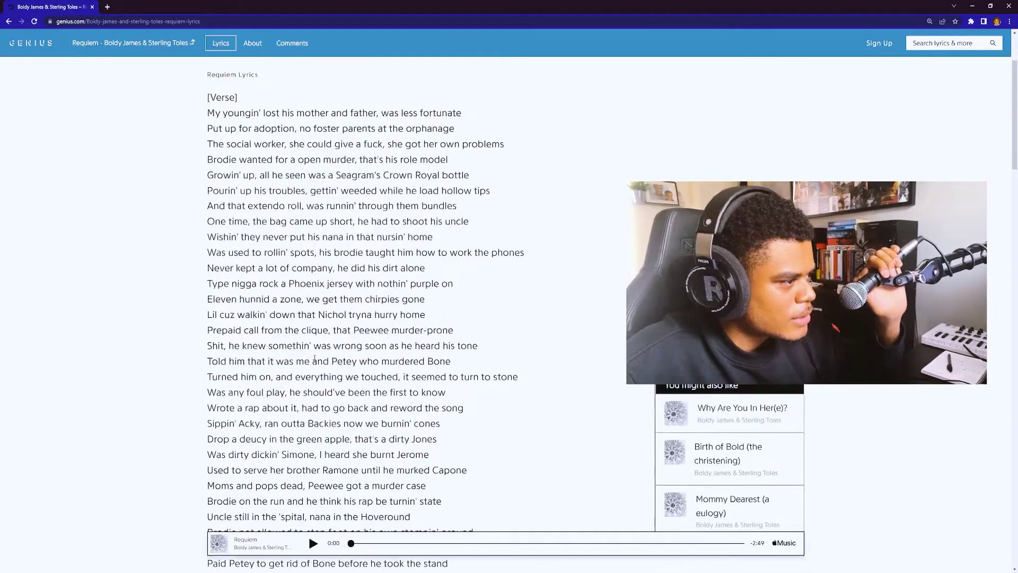
scroll(314, 360, "down", 1)
scroll(314, 359, "down", 1)
scroll(314, 359, "down", 1)
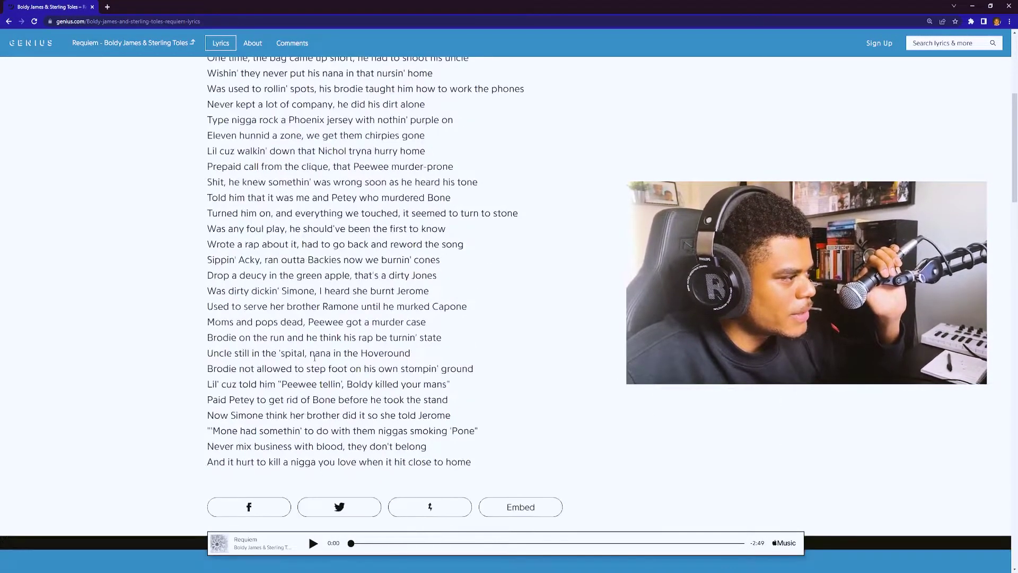
scroll(329, 358, "up", 2)
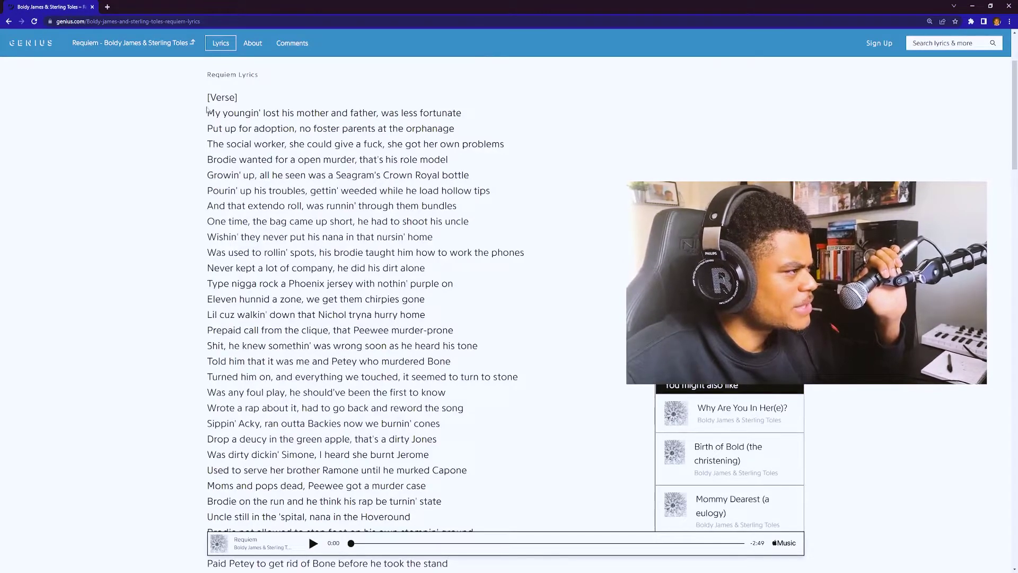
left_click_drag(208, 112, 410, 516)
left_click(372, 361)
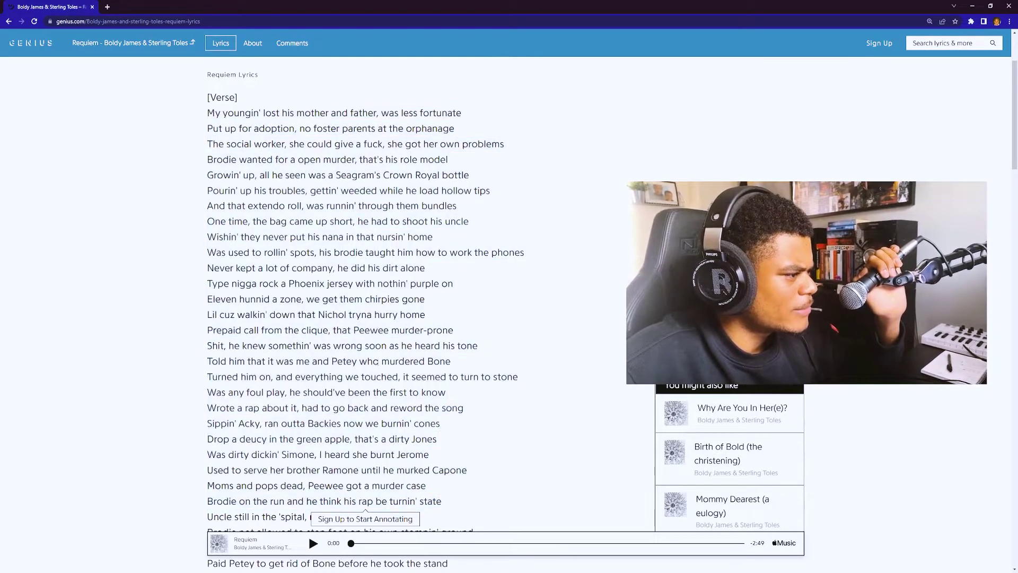
scroll(382, 354, "down", 3)
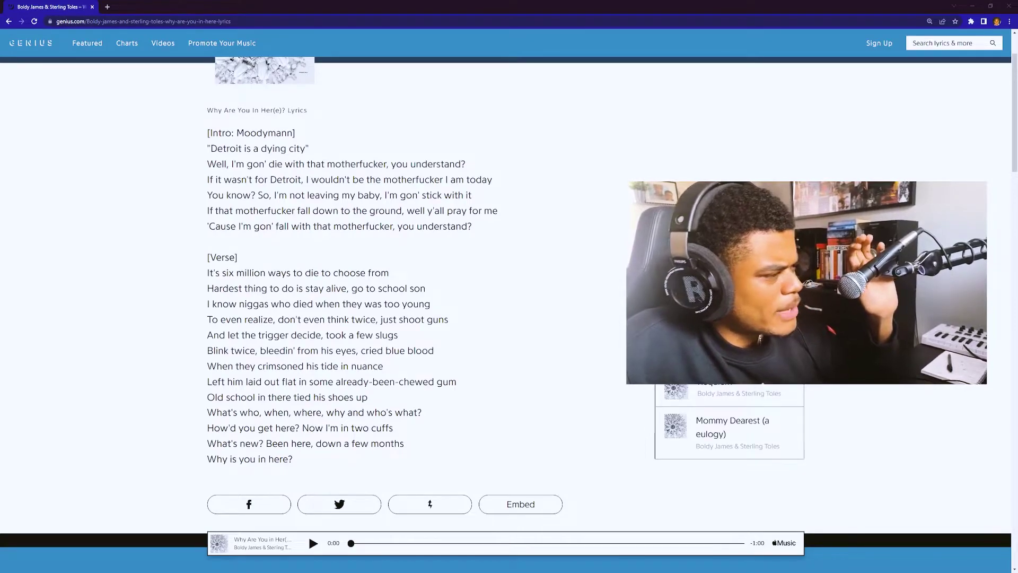
scroll(425, 95, "up", 1)
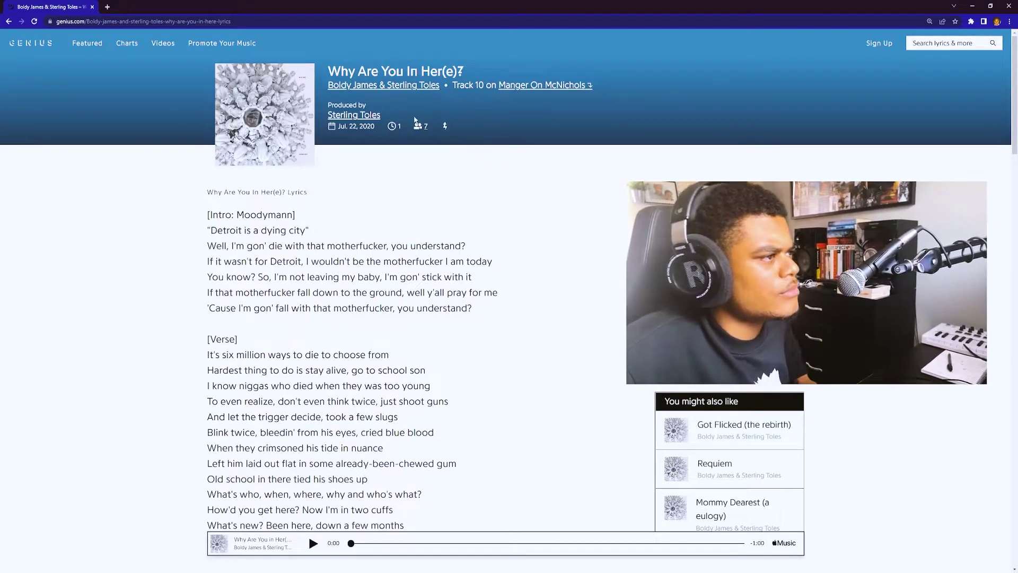
scroll(340, 212, "down", 1)
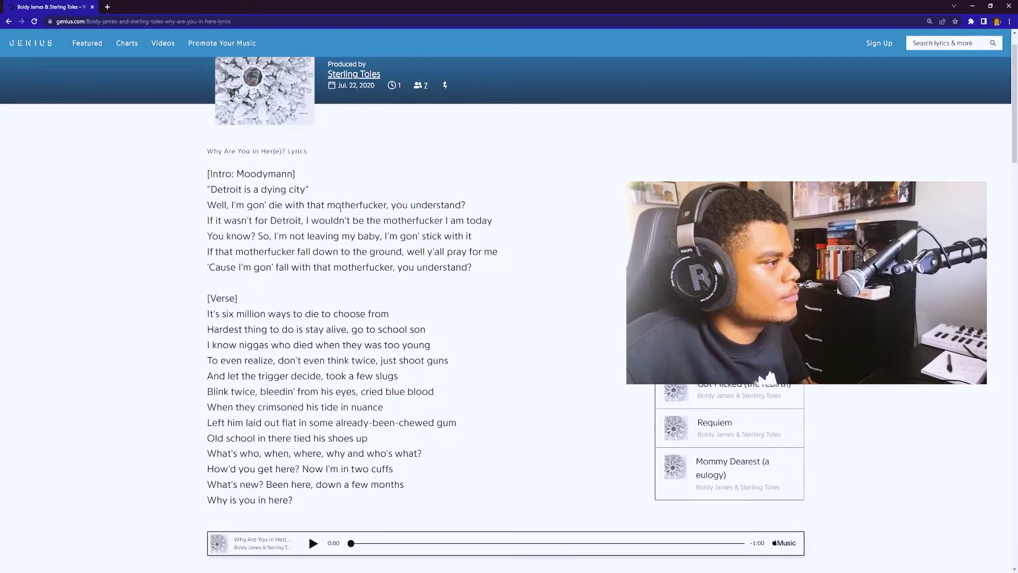
Highlight 'Moodymann' in the intro tag and drag it to the tab bar for a Google search.
left_click_drag(236, 173, 295, 173)
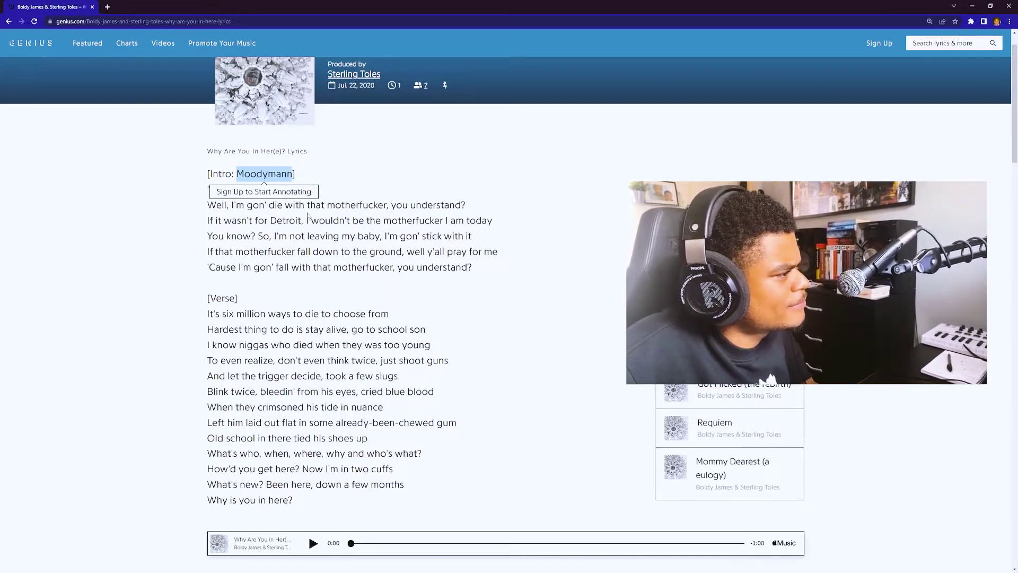
left_click_drag(265, 174, 146, 6)
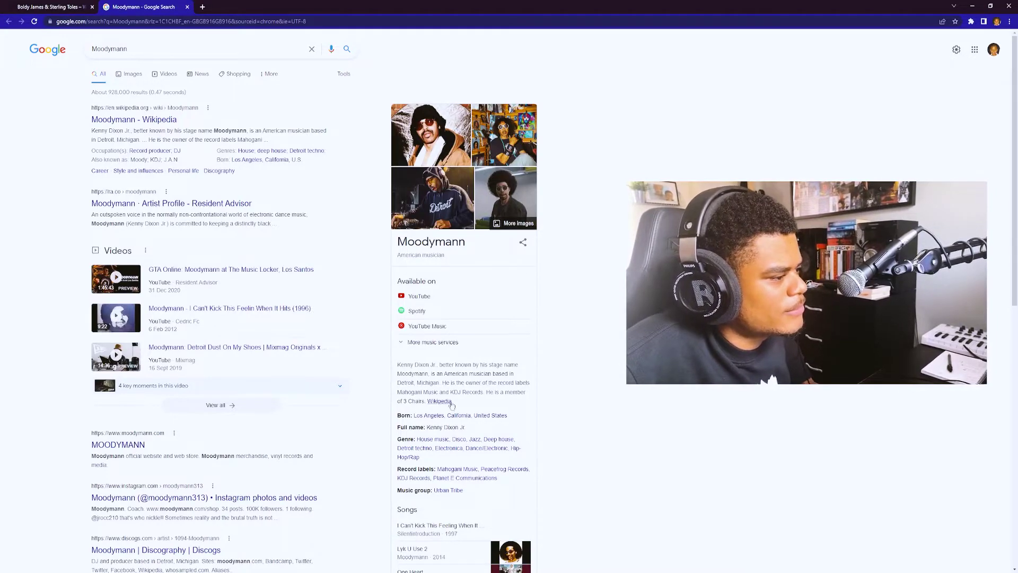
scroll(459, 407, "down", 1)
scroll(477, 414, "down", 1)
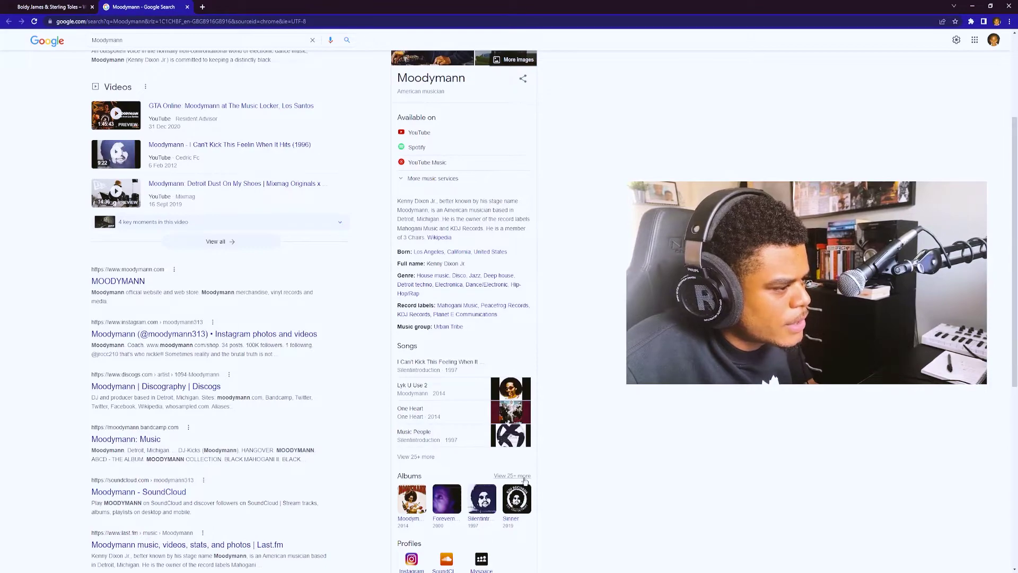
Close the Moodymann Google results, returning to the 'Why Are You In Her(e)?' lyrics.
middle_click(136, 13)
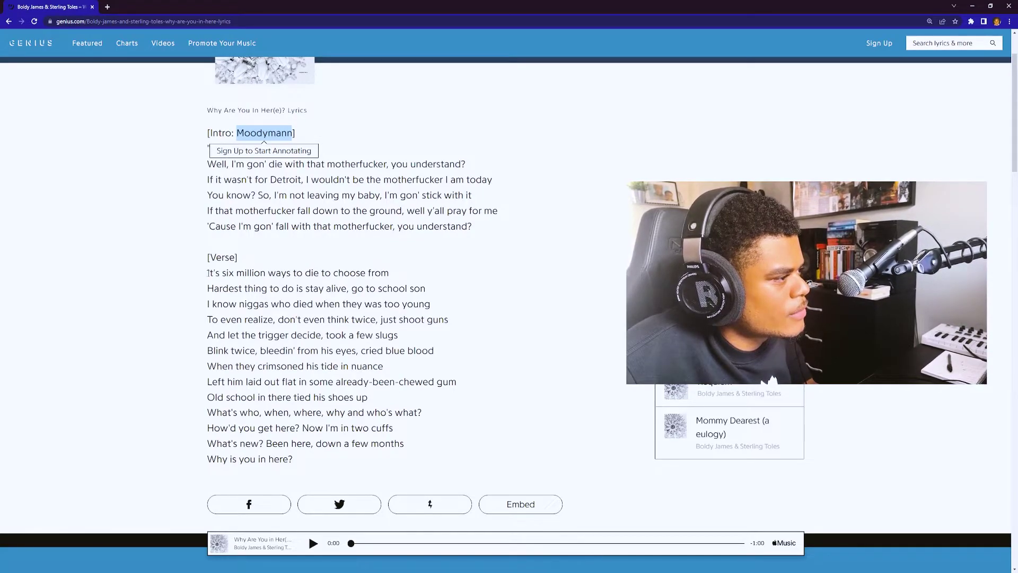
Highlight the opening verse line 'It's six million ways to die' twice, clearing each selection.
left_click_drag(208, 273, 390, 278)
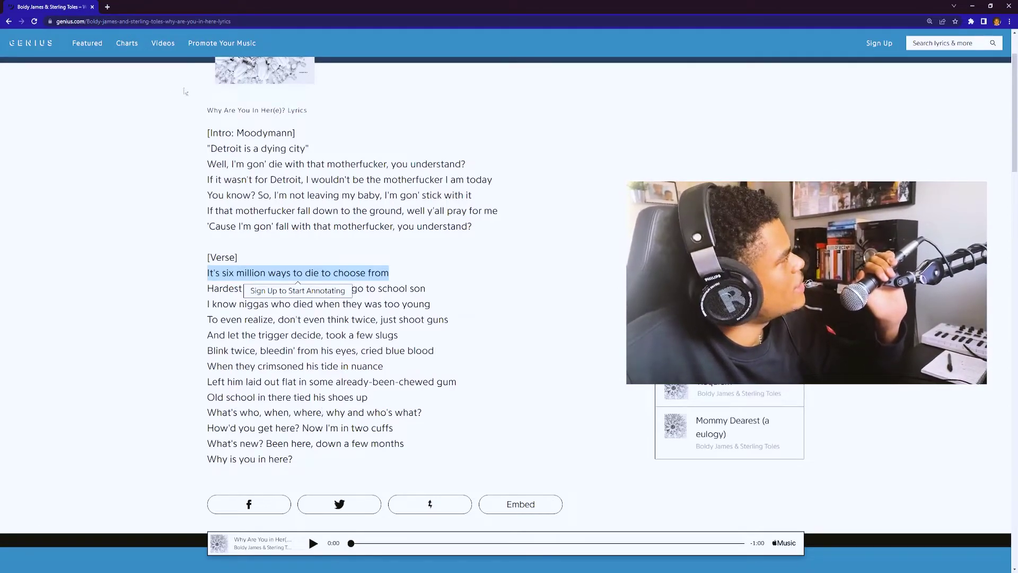
left_click(208, 277)
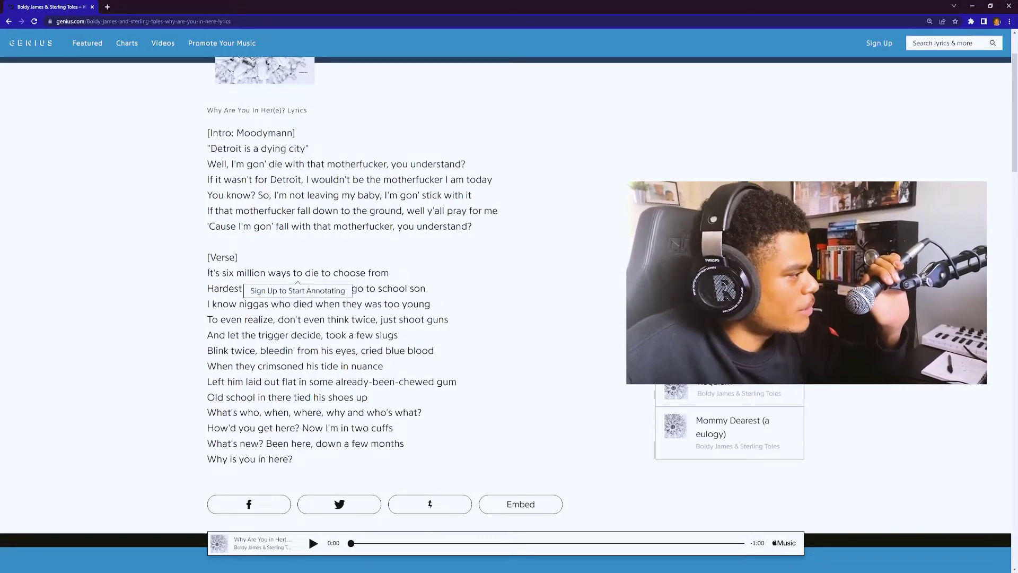
left_click_drag(207, 273, 389, 273)
left_click(234, 280)
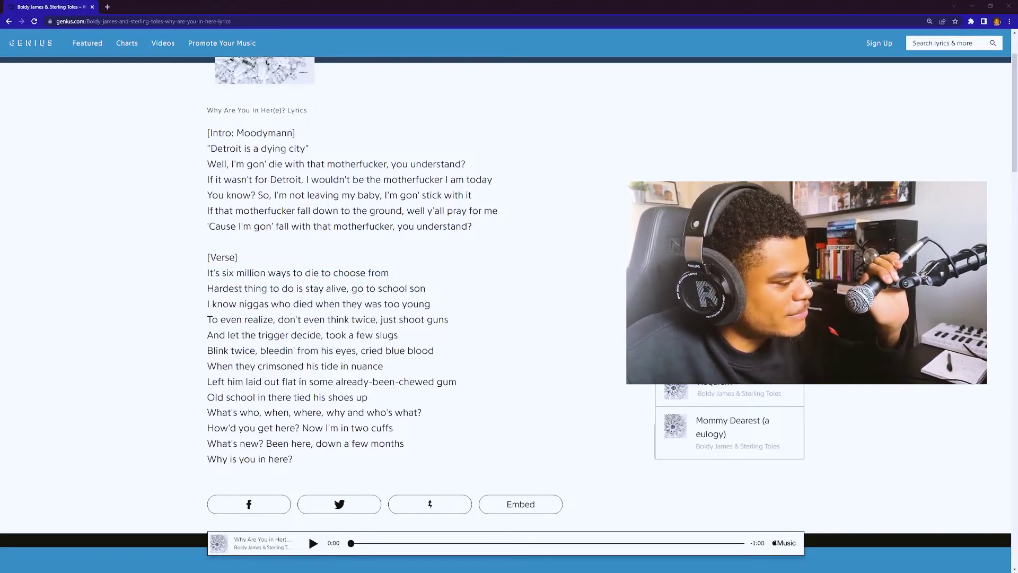
scroll(281, 358, "down", 1)
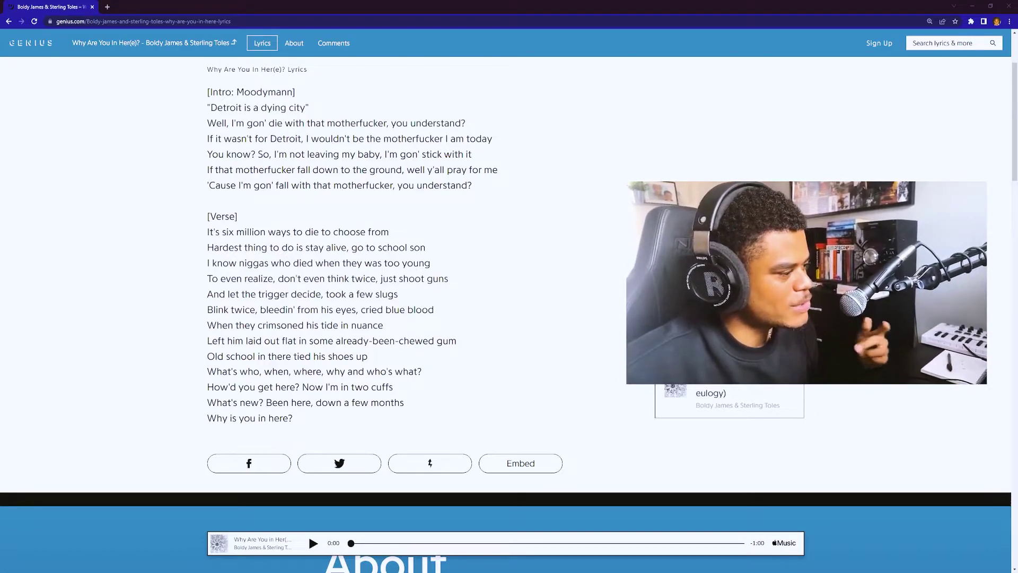
scroll(441, 284, "down", 10)
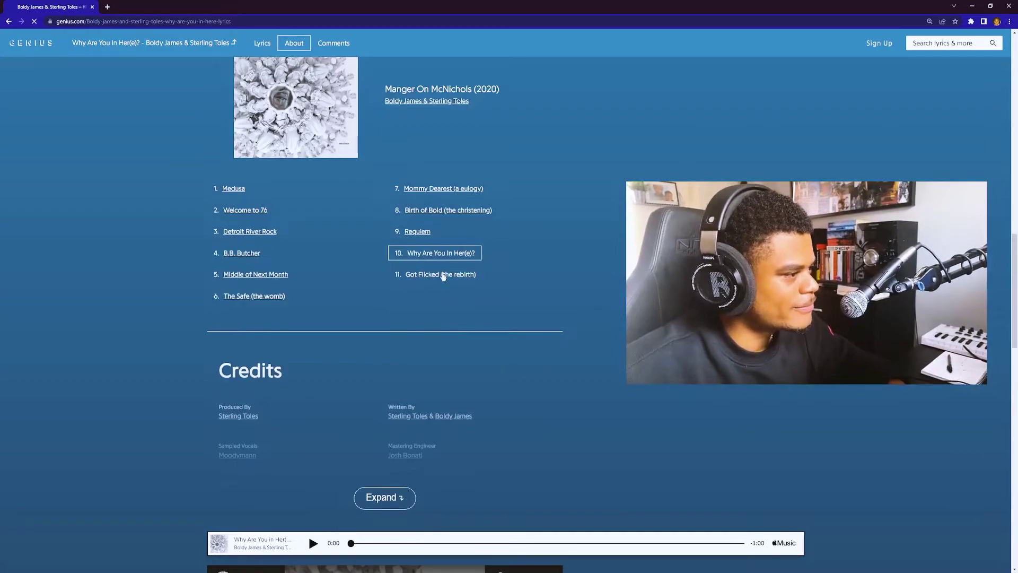
Open the track 11 'Got Flicked (the rebirth)' lyrics from the album tracklist.
left_click(470, 274)
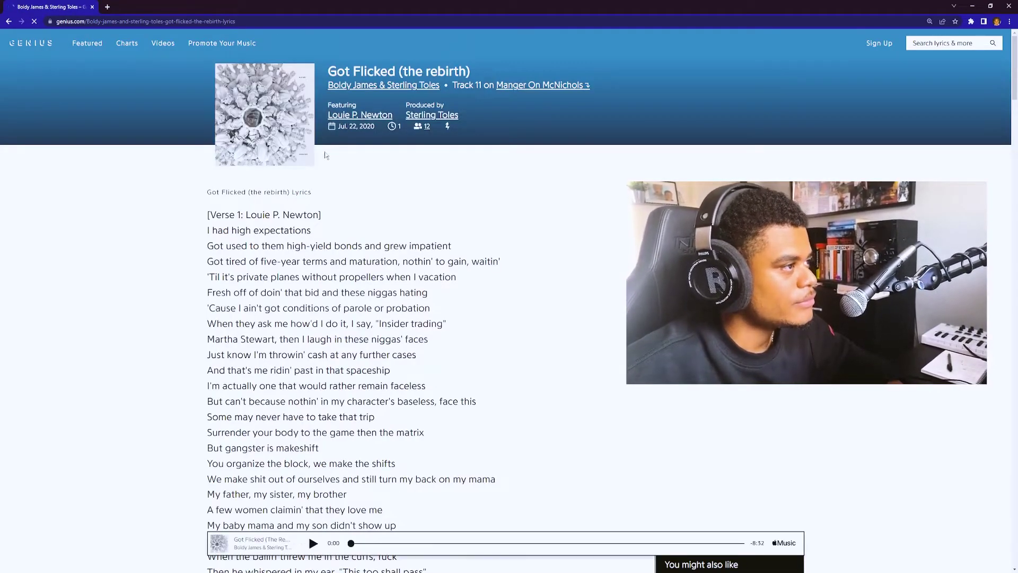
scroll(326, 239, "down", 2)
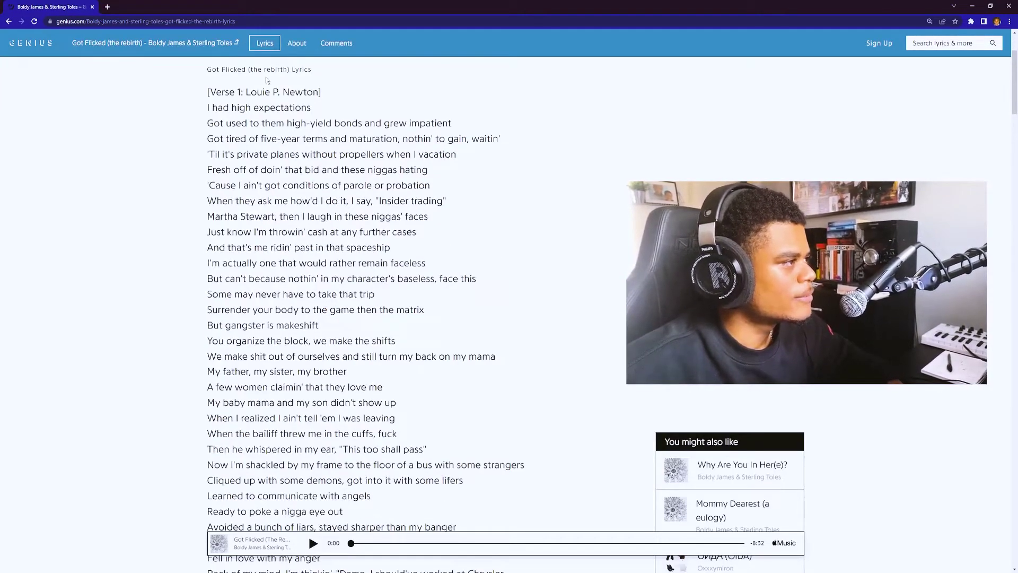
scroll(486, 199, "up", 2)
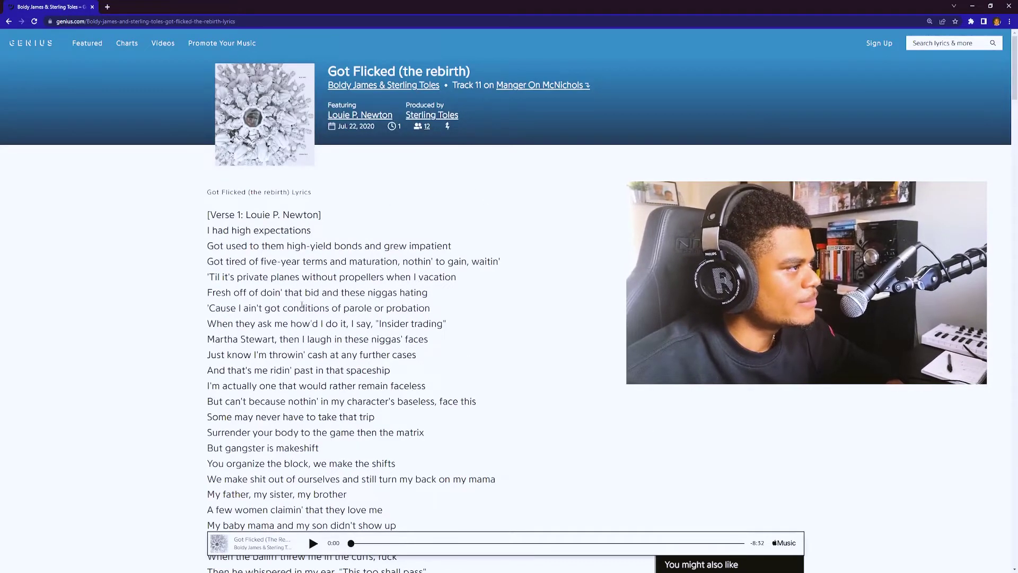
scroll(312, 274, "down", 3)
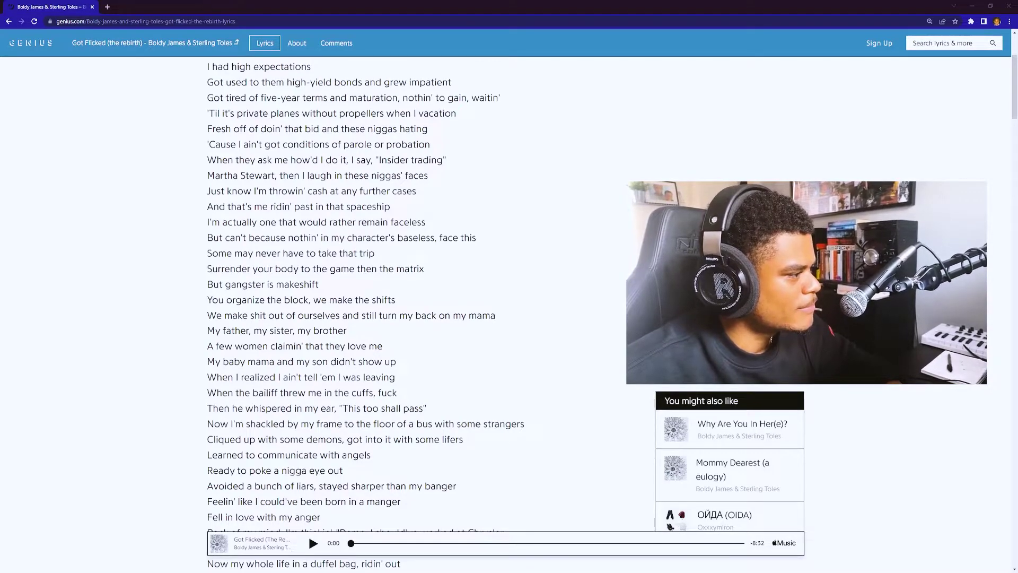
scroll(308, 534, "up", 2)
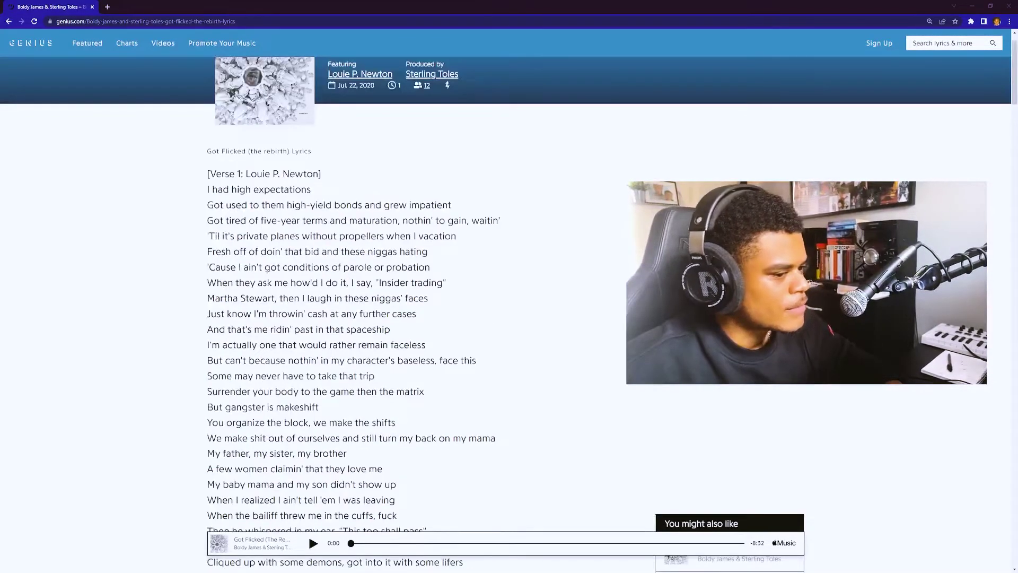
scroll(412, 327, "down", 2)
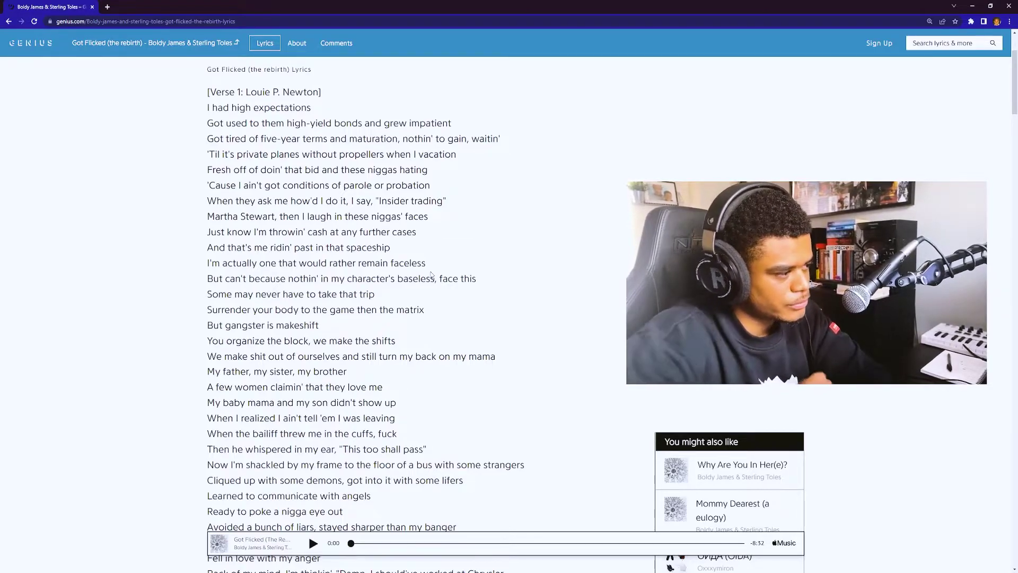
scroll(382, 253, "down", 1)
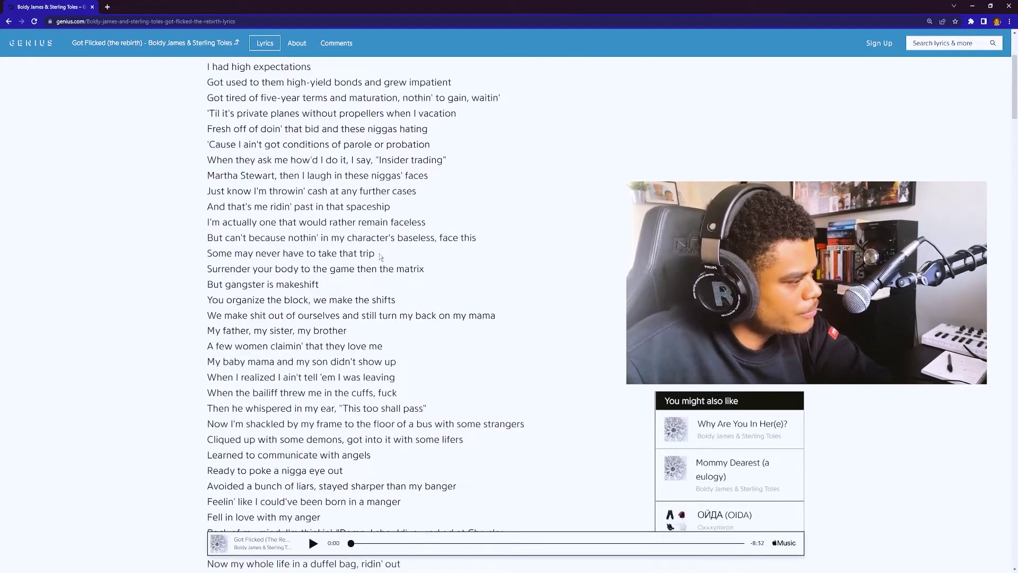
scroll(379, 255, "down", 2)
scroll(380, 255, "down", 2)
scroll(378, 254, "down", 2)
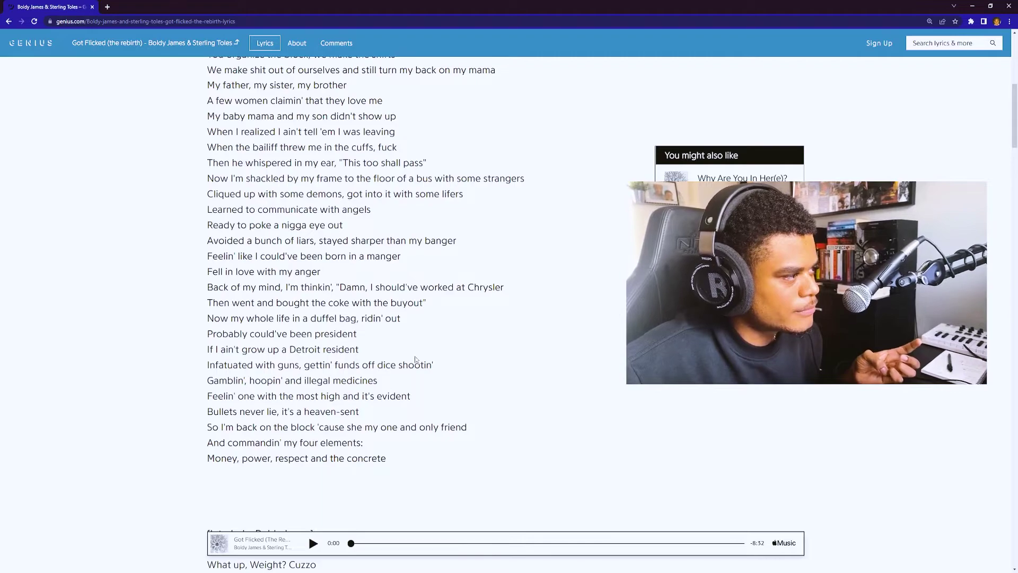
scroll(964, 410, "down", 1)
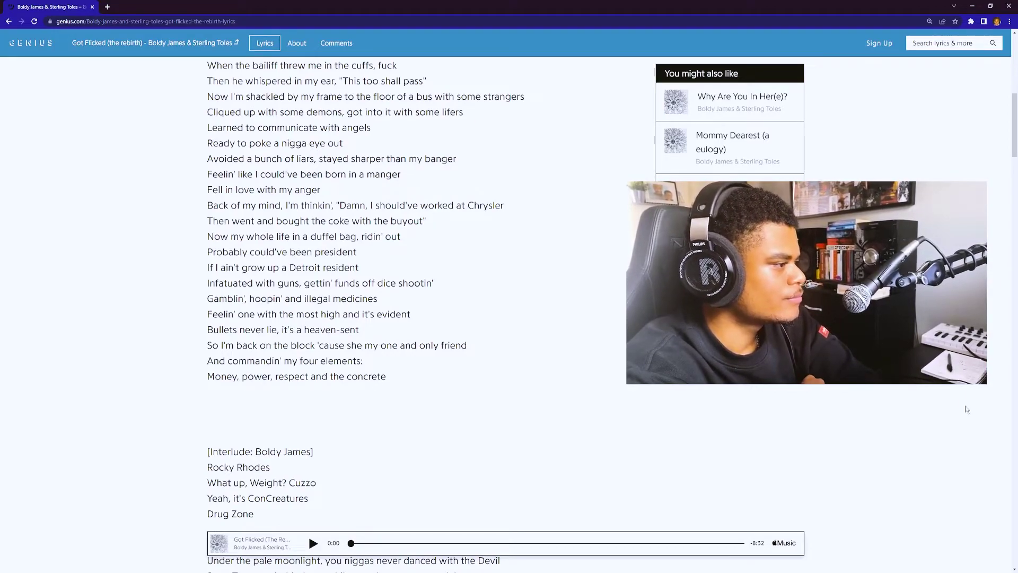
scroll(964, 408, "down", 3)
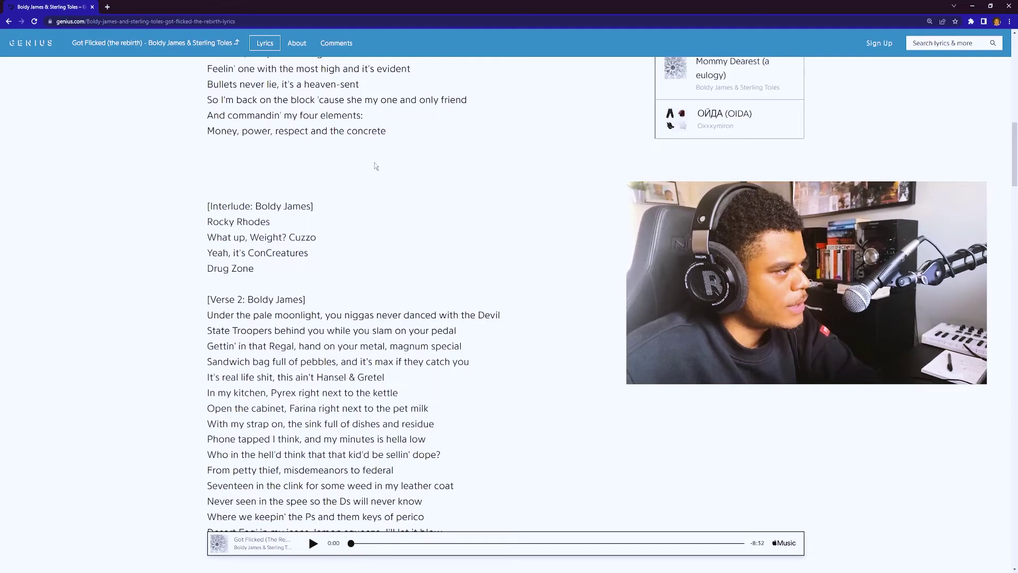
Highlight the word 'concrete' in the lyrics, then clear the selection.
left_click_drag(383, 135, 346, 132)
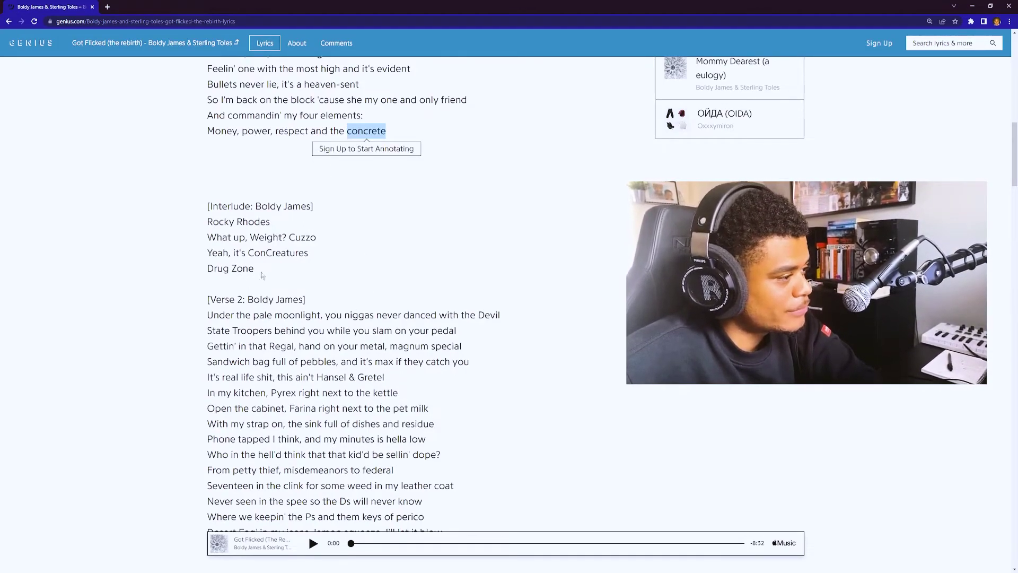
left_click(230, 268)
scroll(232, 226, "down", 1)
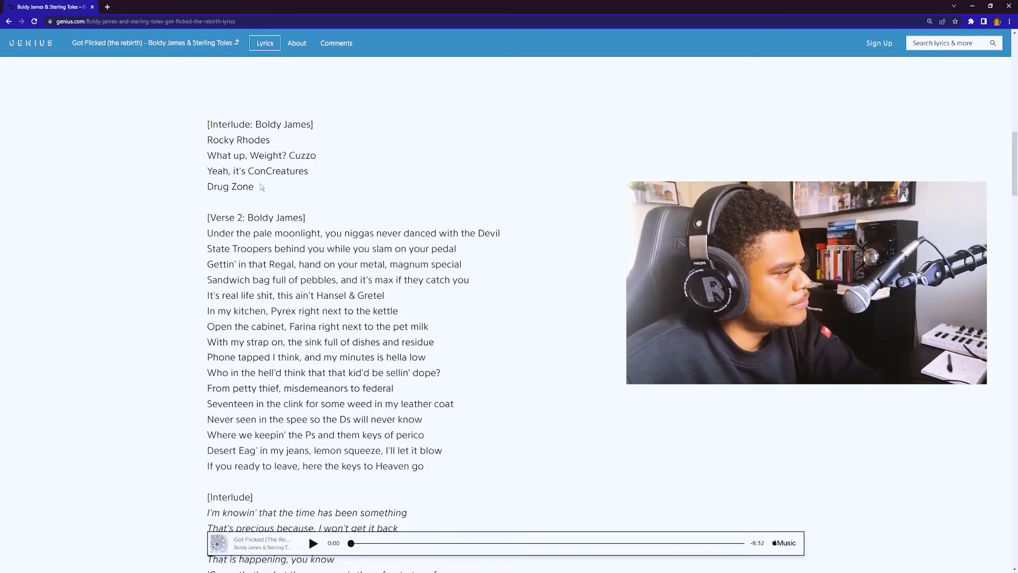
scroll(405, 242, "down", 2)
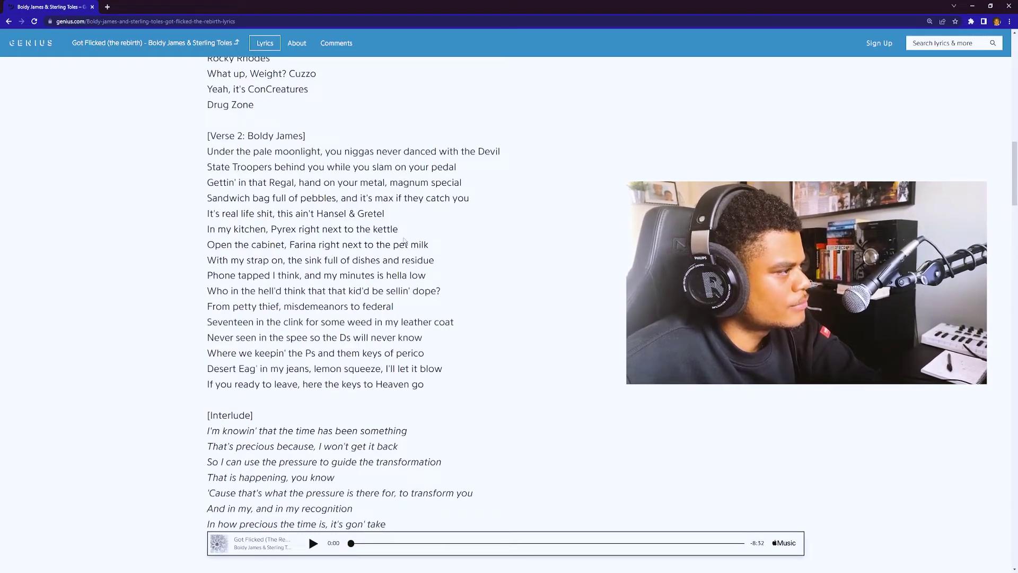
scroll(405, 243, "down", 1)
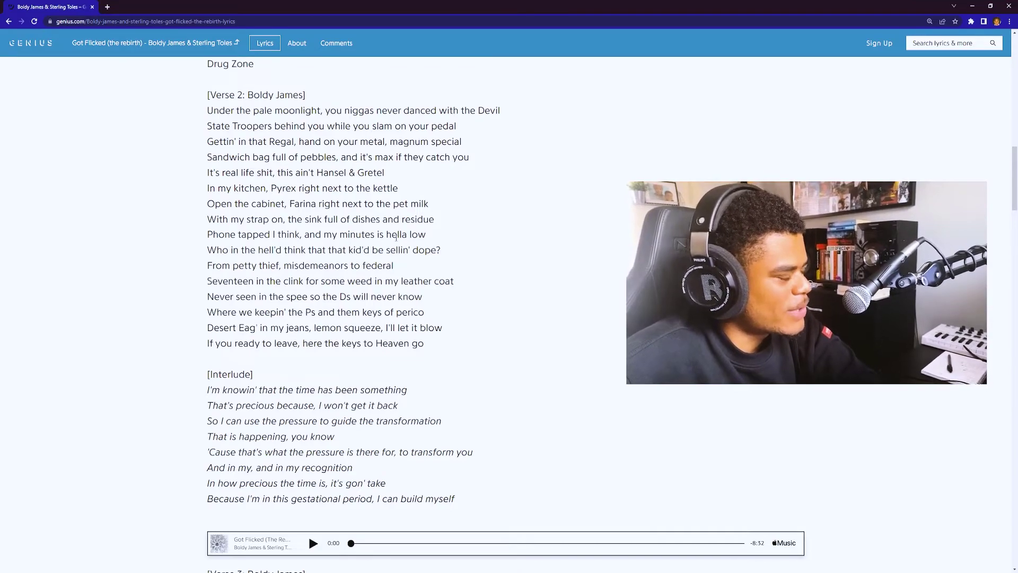
scroll(448, 342, "down", 1)
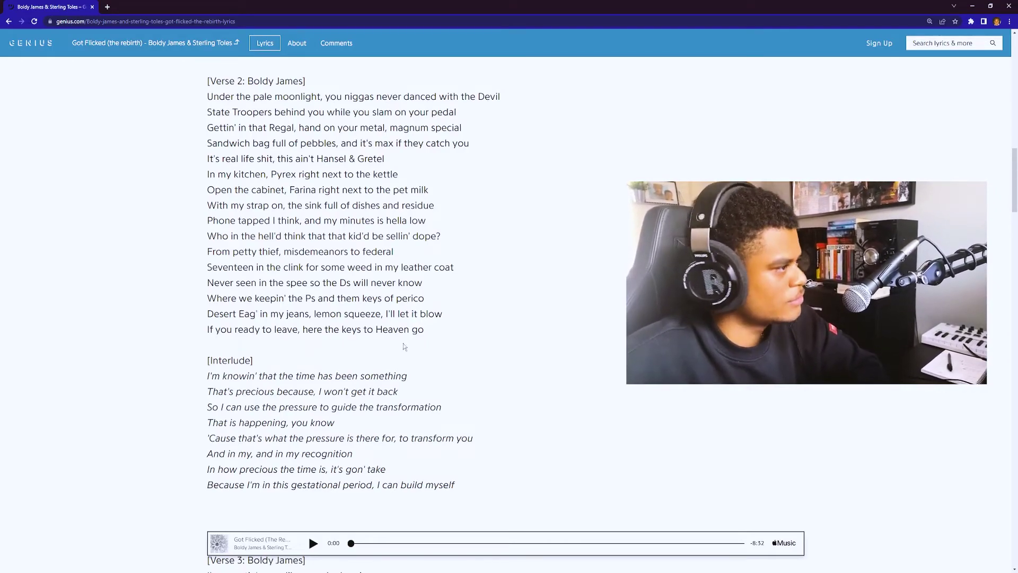
scroll(395, 348, "down", 1)
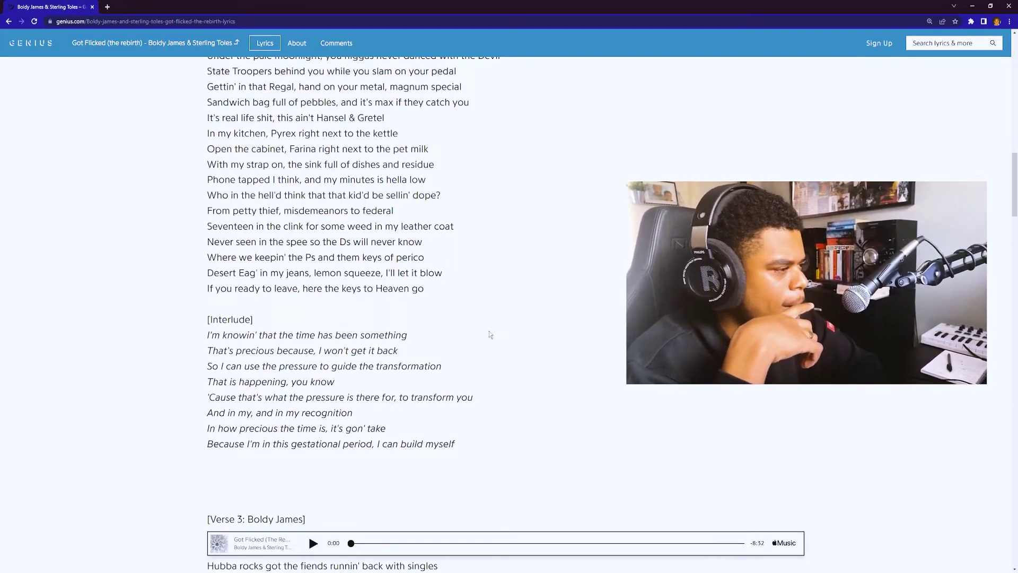
scroll(489, 334, "down", 5)
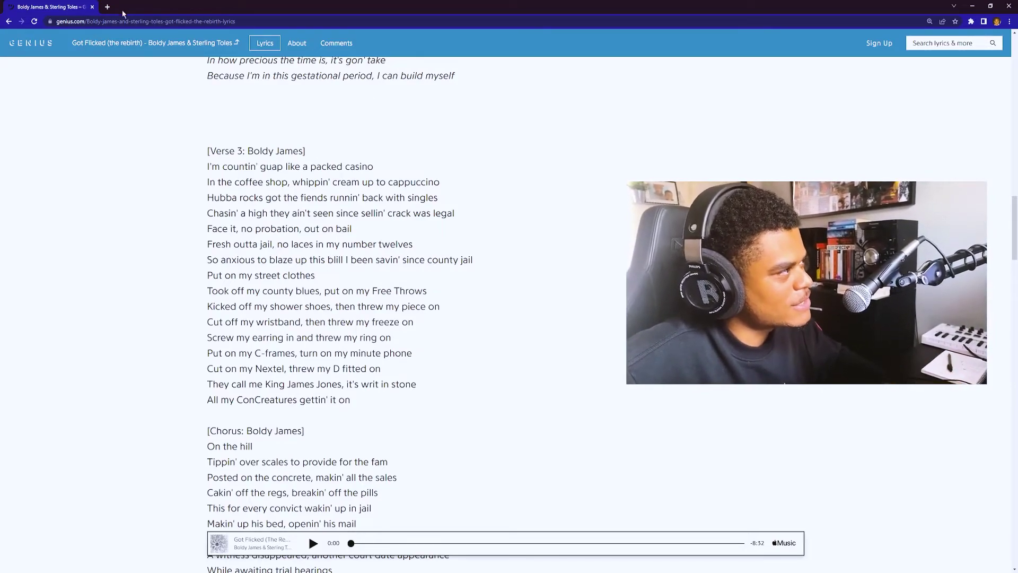
scroll(347, 312, "down", 3)
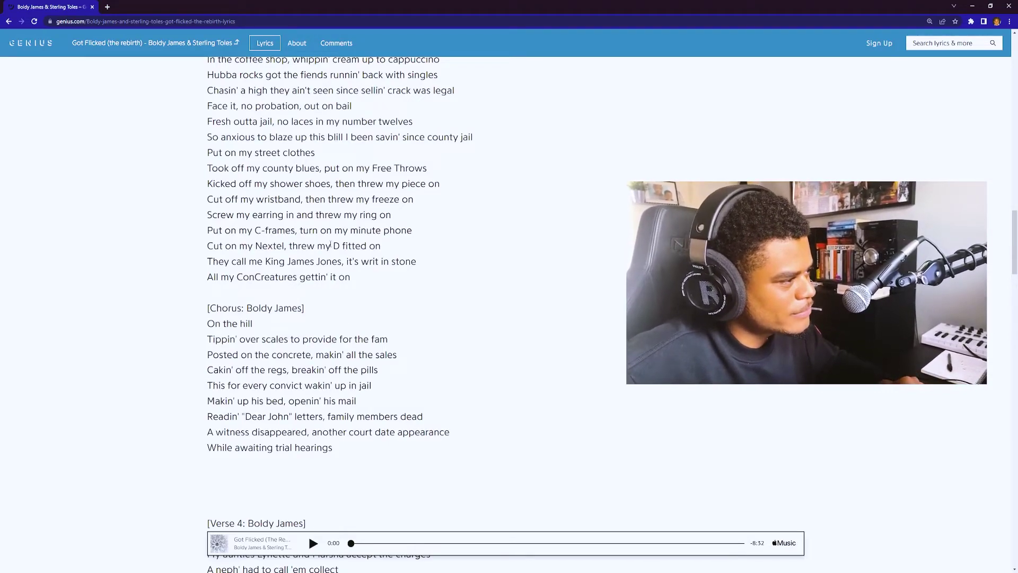
scroll(375, 354, "down", 6)
scroll(374, 353, "down", 1)
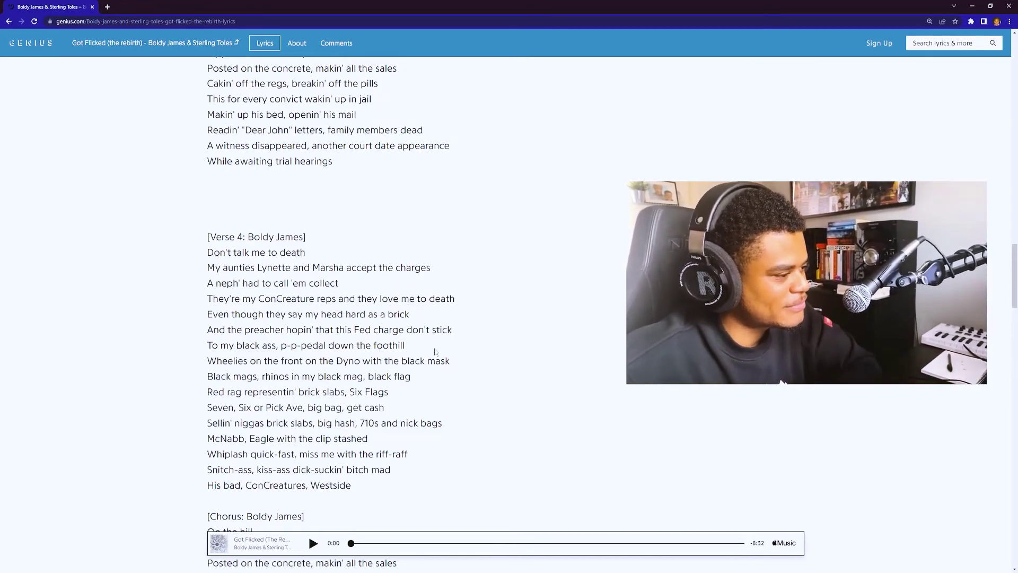
scroll(411, 428, "down", 2)
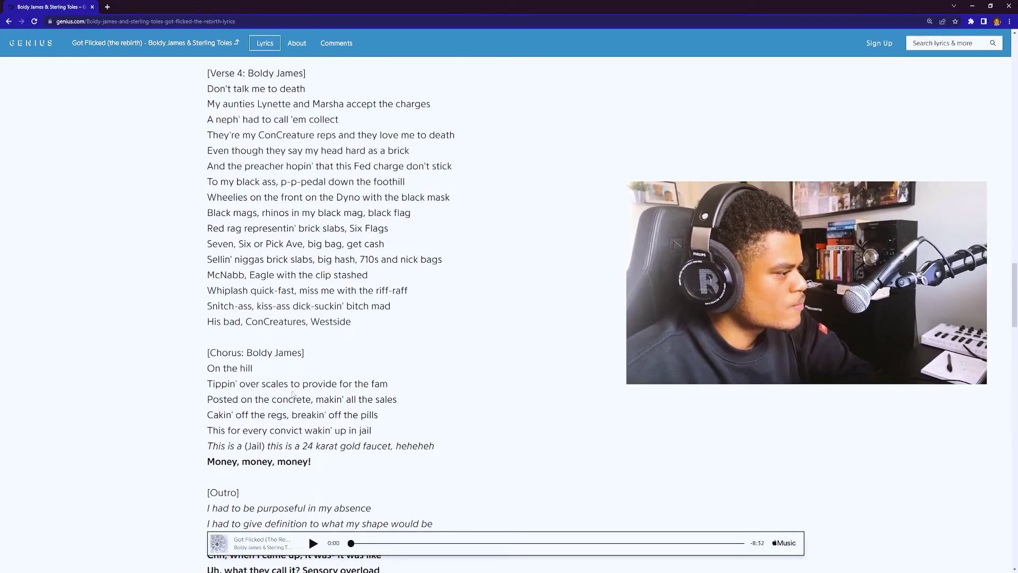
scroll(664, 400, "down", 3)
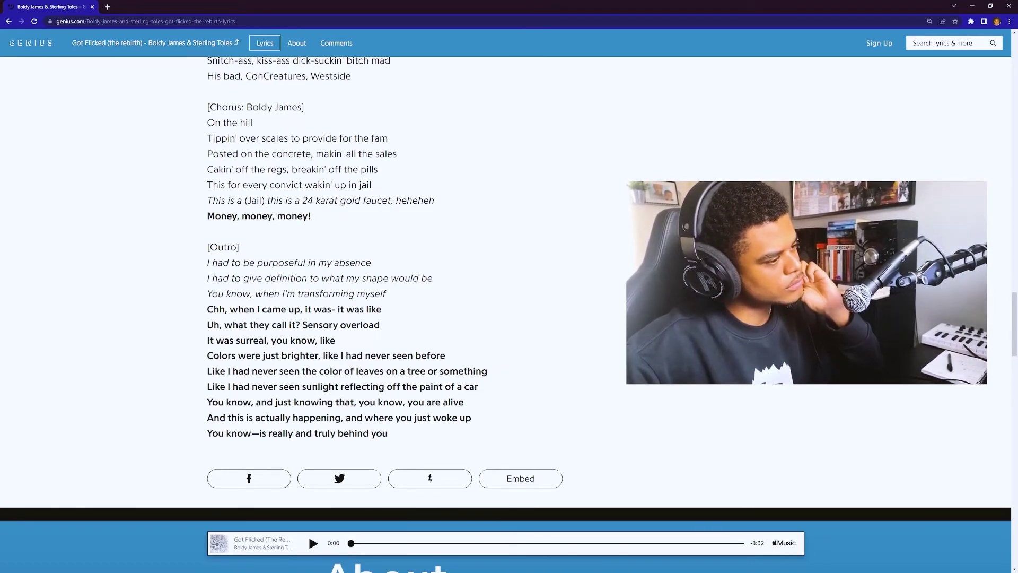
scroll(514, 458, "down", 1)
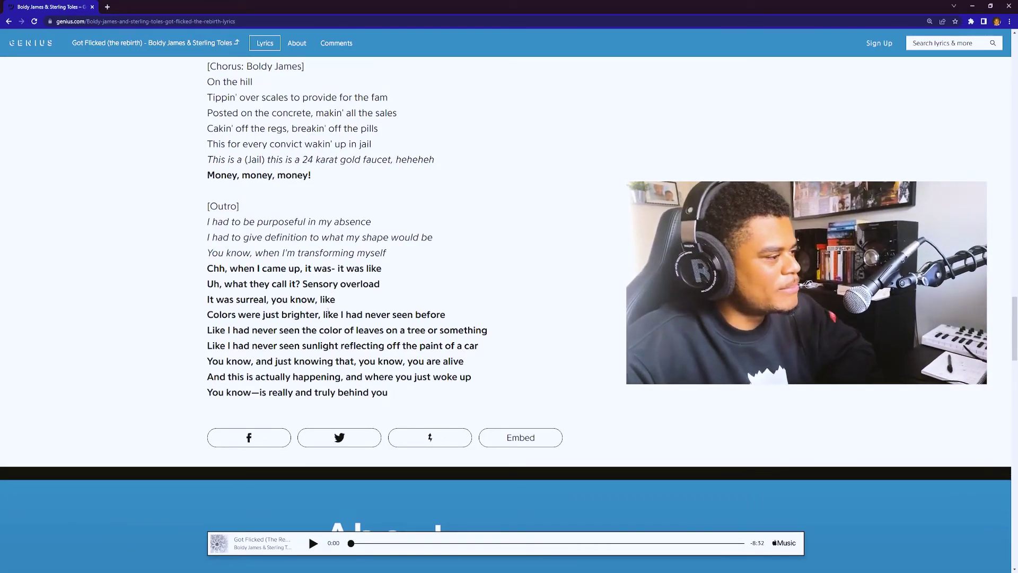
Highlight the two Outro lines about brighter colours, clear them, then select them again.
left_click_drag(207, 315, 463, 330)
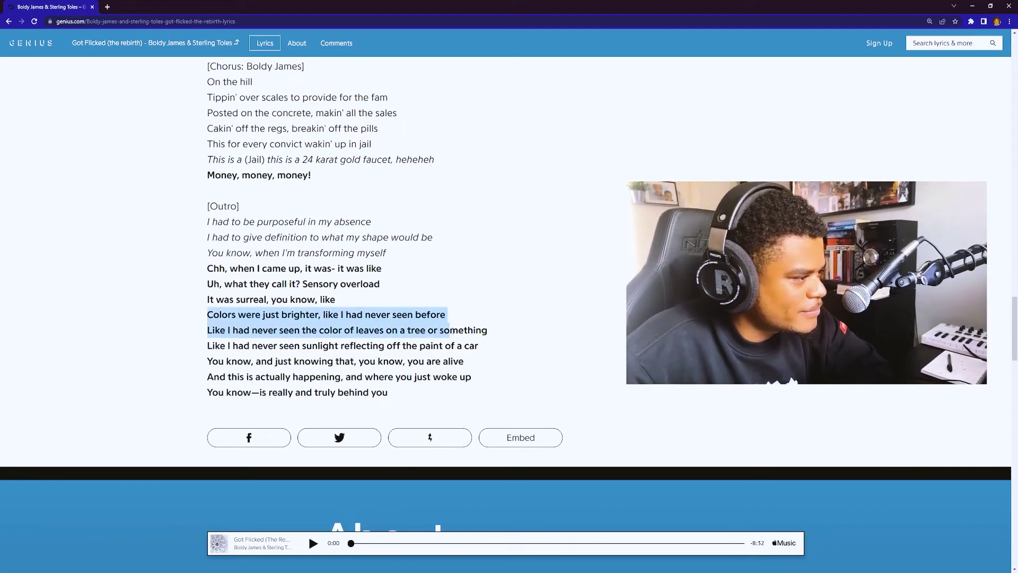
left_click(464, 329)
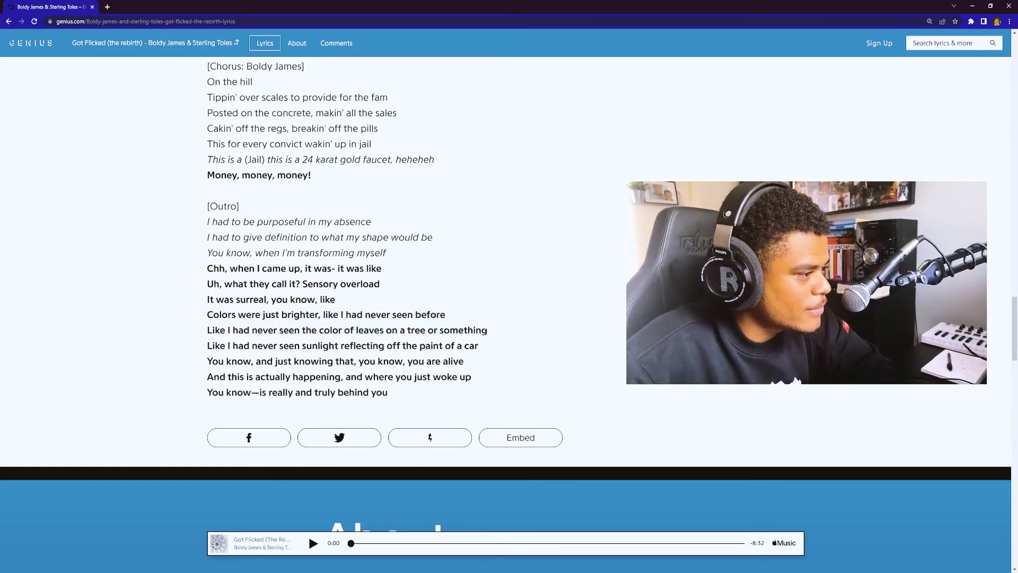
left_click_drag(490, 332, 189, 311)
scroll(190, 311, "up", 10)
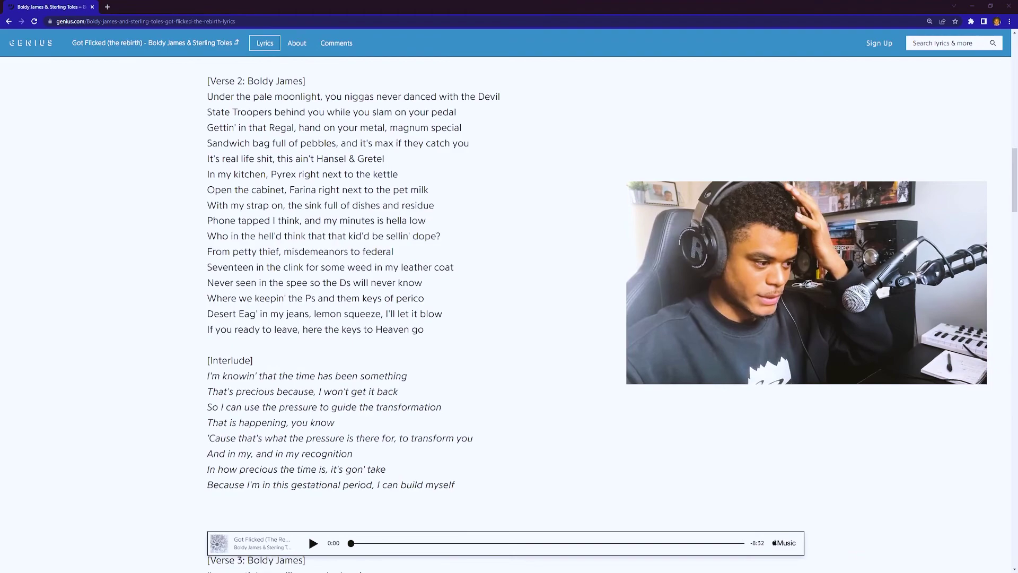